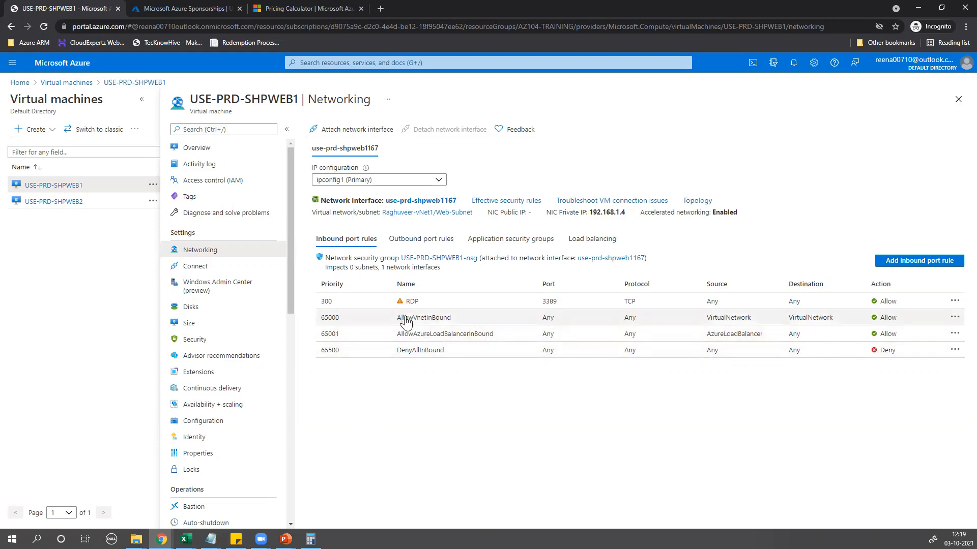
{"action": "left_click", "coordinate": [426, 239]}
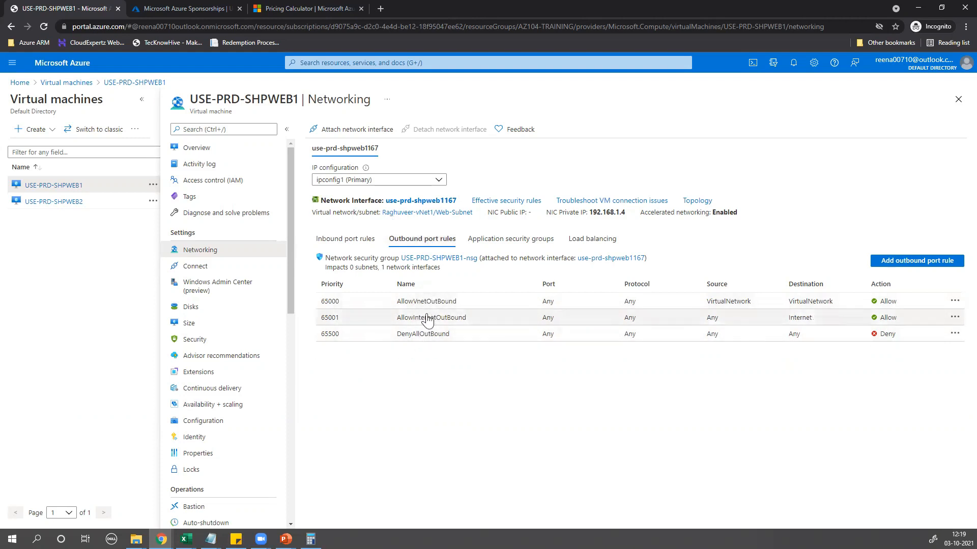
{"action": "left_click", "coordinate": [368, 243]}
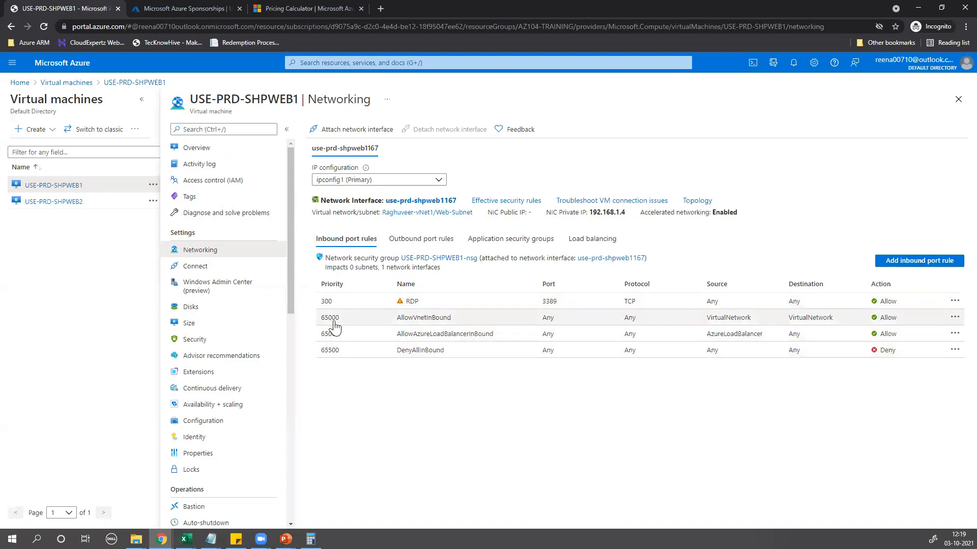
{"action": "left_click_drag", "start_coordinate": [321, 323], "coordinate": [346, 321]}
{"action": "left_click_drag", "start_coordinate": [451, 321], "coordinate": [394, 321]}
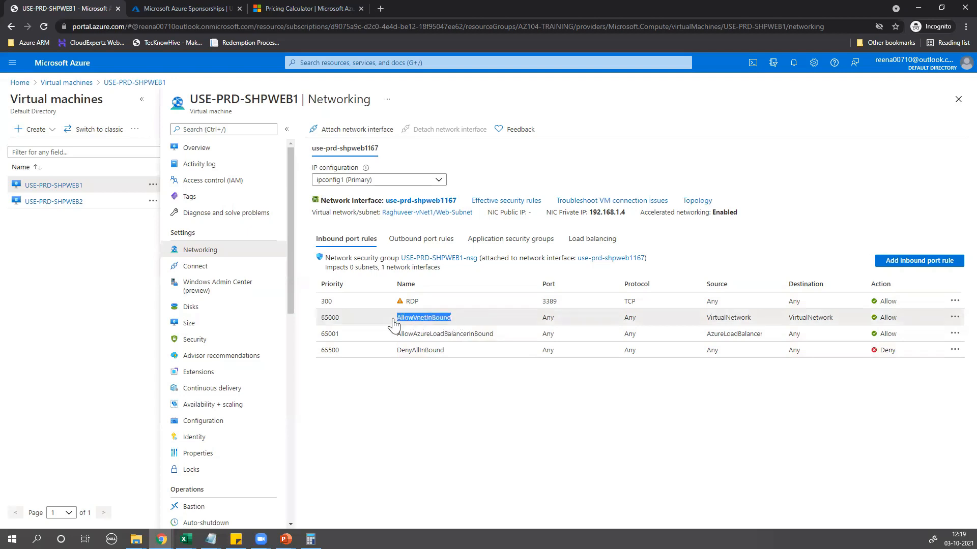
{"action": "mouse_move", "coordinate": [285, 539]}
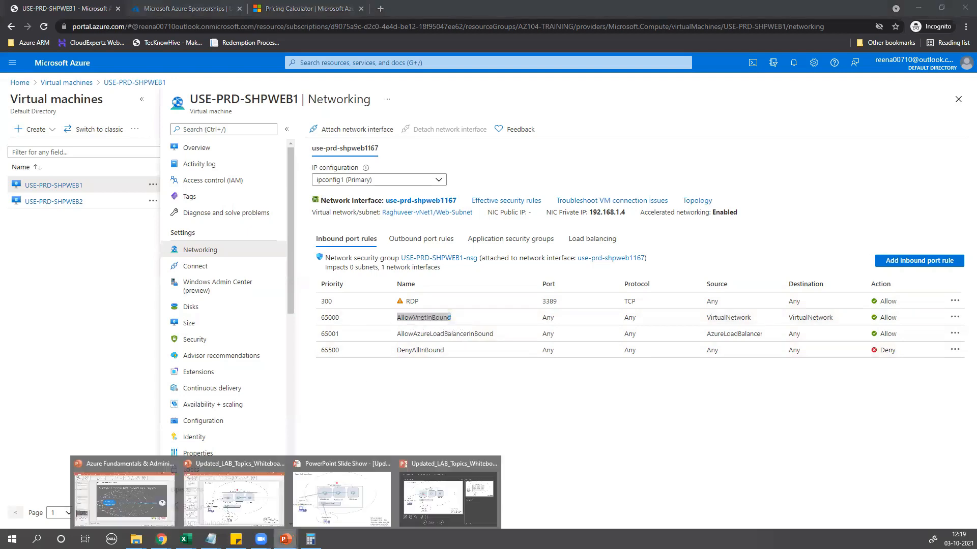
{"action": "left_click", "coordinate": [332, 501]}
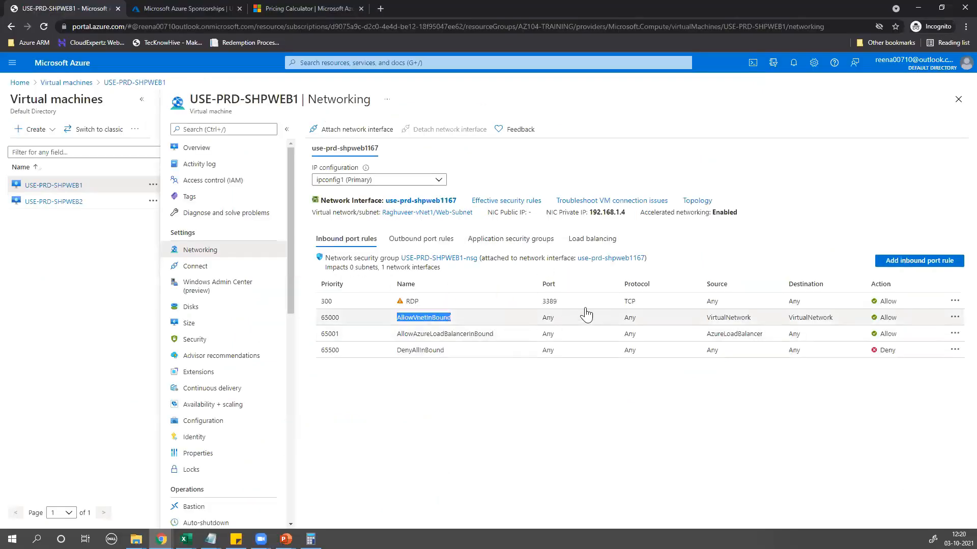
{"action": "double_click", "coordinate": [548, 318]}
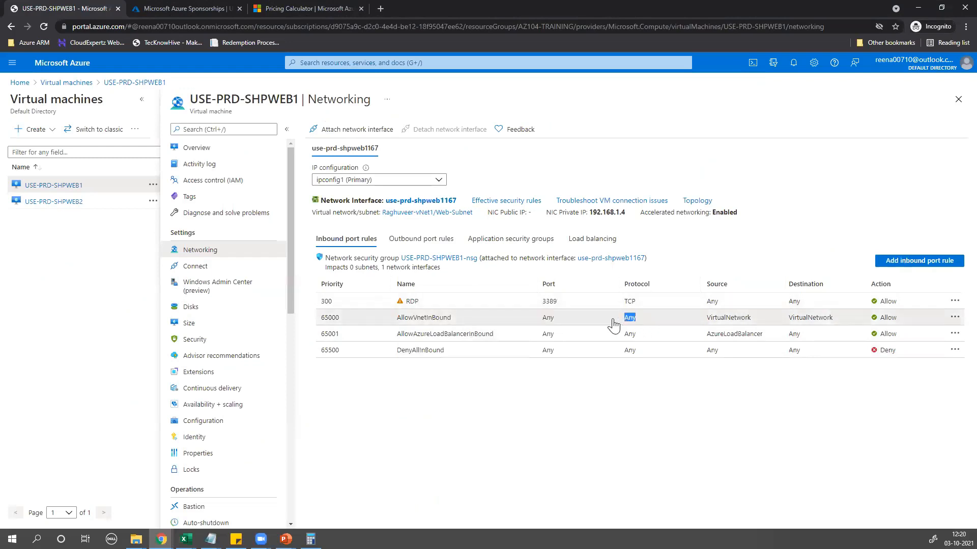
{"action": "left_click", "coordinate": [736, 324]}
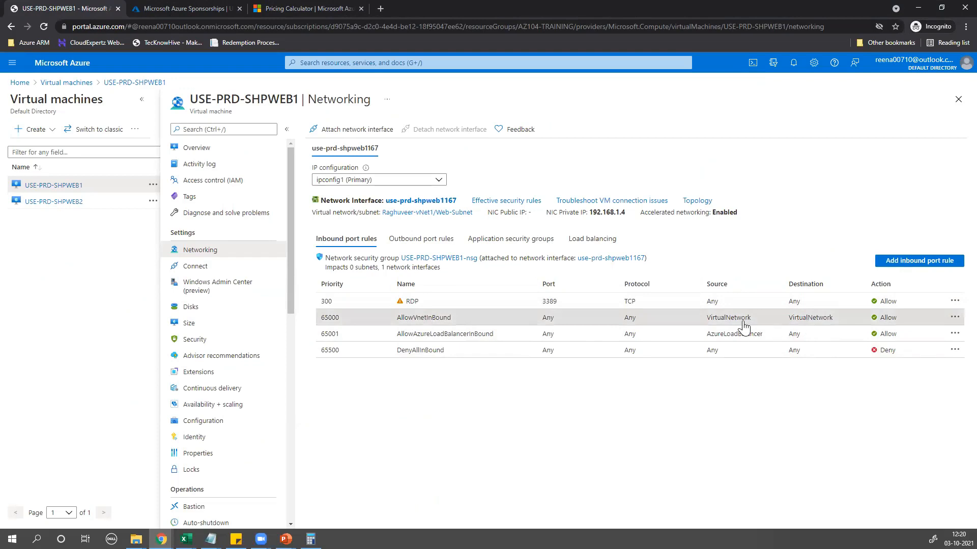
{"action": "key", "text": "alt+Tab"}
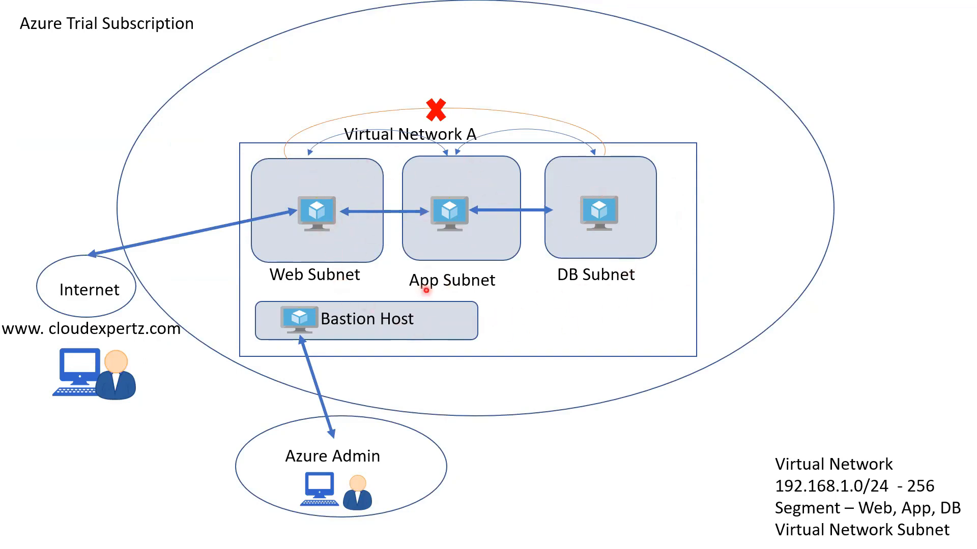
Leave the network diagram slideshow and return to USE-PRD-SHPWEB1's inbound rules in the Azure portal
{"action": "key", "text": "alt+Tab"}
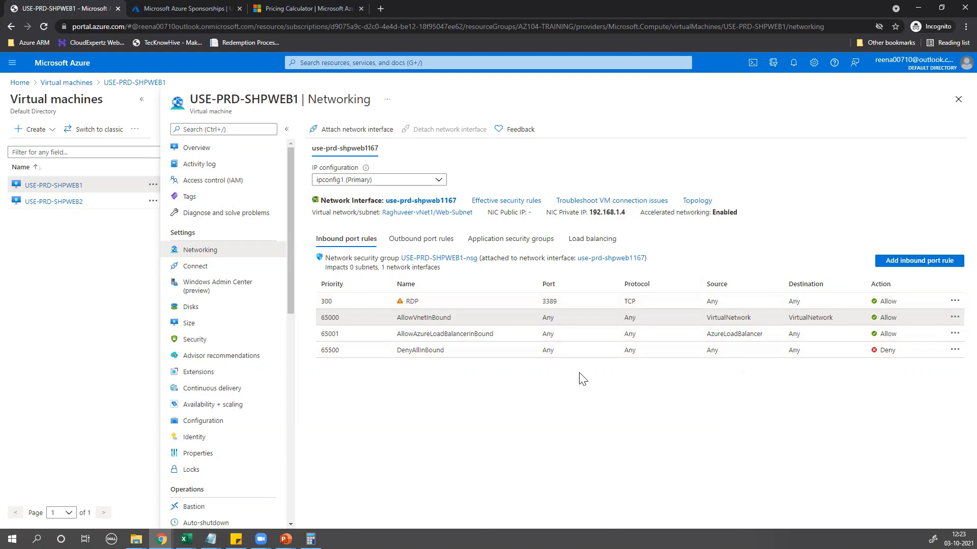
Show USE-PRD-SHPWEB1's outbound port rules and highlight AllowInternetOutBound's 65001 priority
{"action": "left_click", "coordinate": [427, 244]}
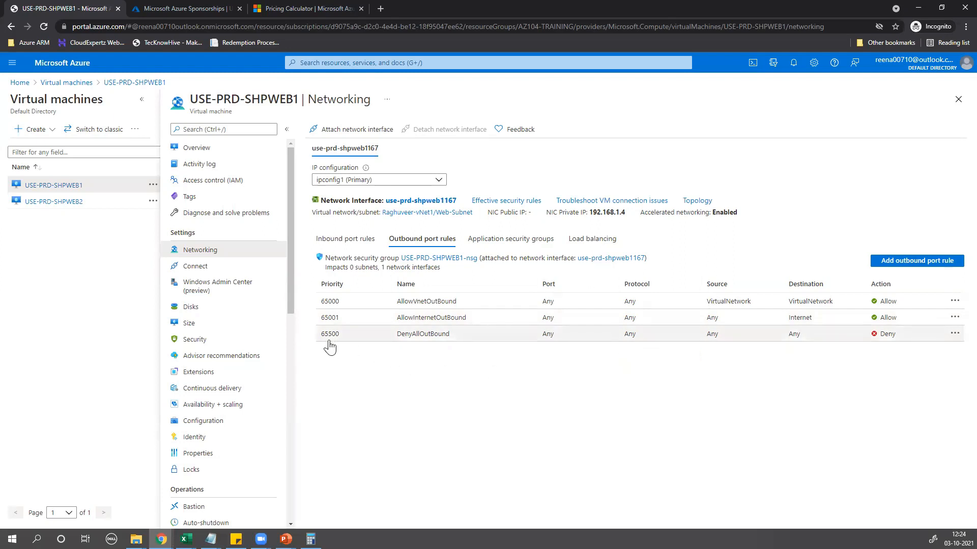
{"action": "left_click_drag", "start_coordinate": [322, 340], "coordinate": [345, 319]}
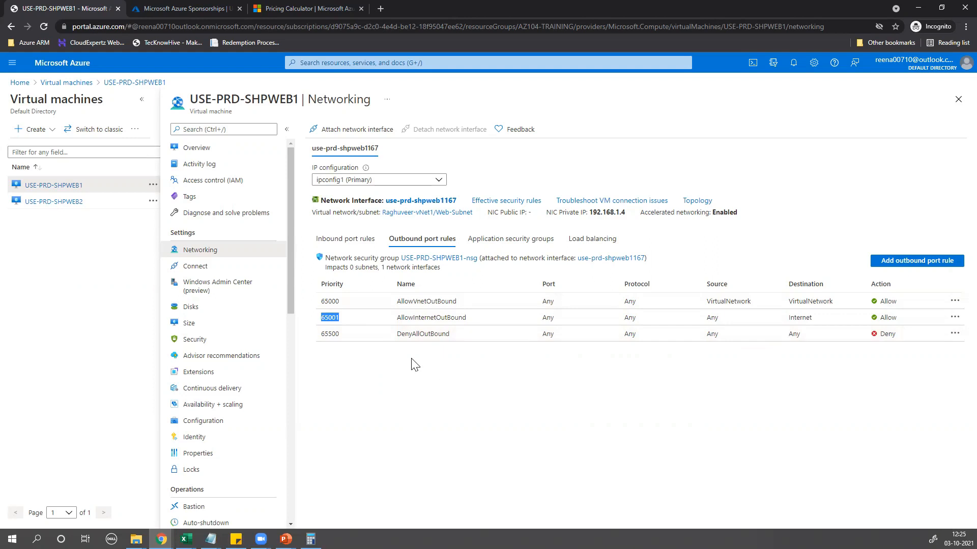
{"action": "left_click", "coordinate": [321, 63]}
Open USE-PRD-SHPWEB1 from the virtual machines list and choose to connect through Bastion
{"action": "left_click", "coordinate": [318, 202]}
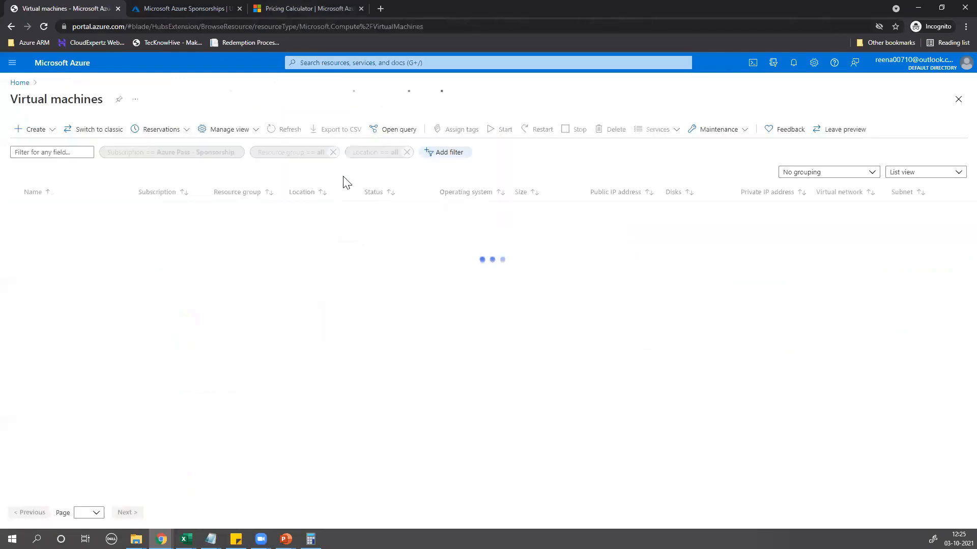
{"action": "left_click", "coordinate": [62, 211]}
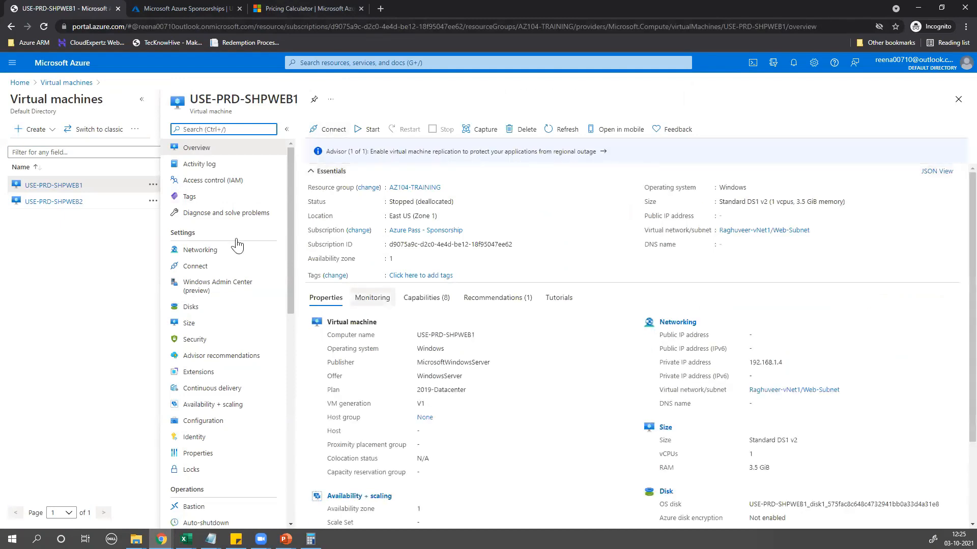
{"action": "left_click", "coordinate": [330, 130]}
{"action": "left_click", "coordinate": [320, 183]}
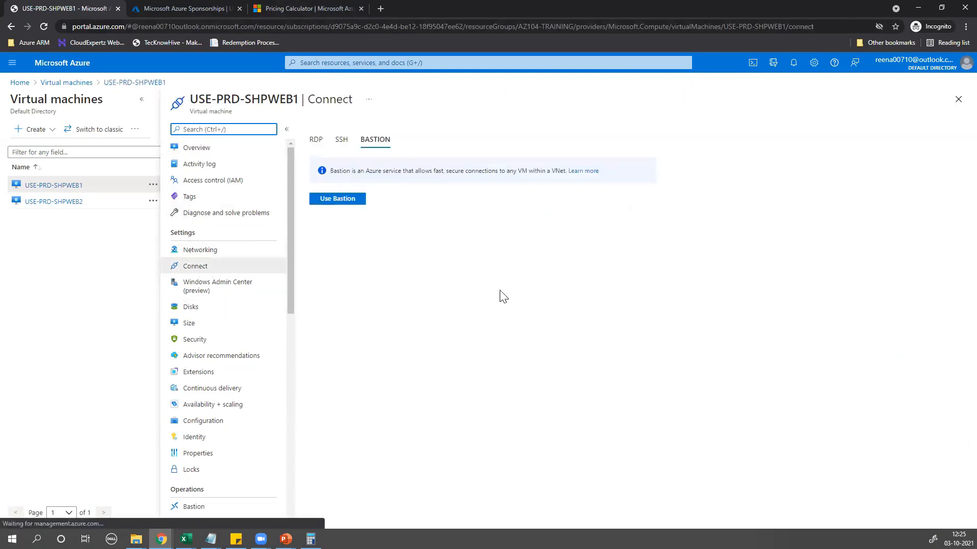
{"action": "left_click", "coordinate": [350, 199]}
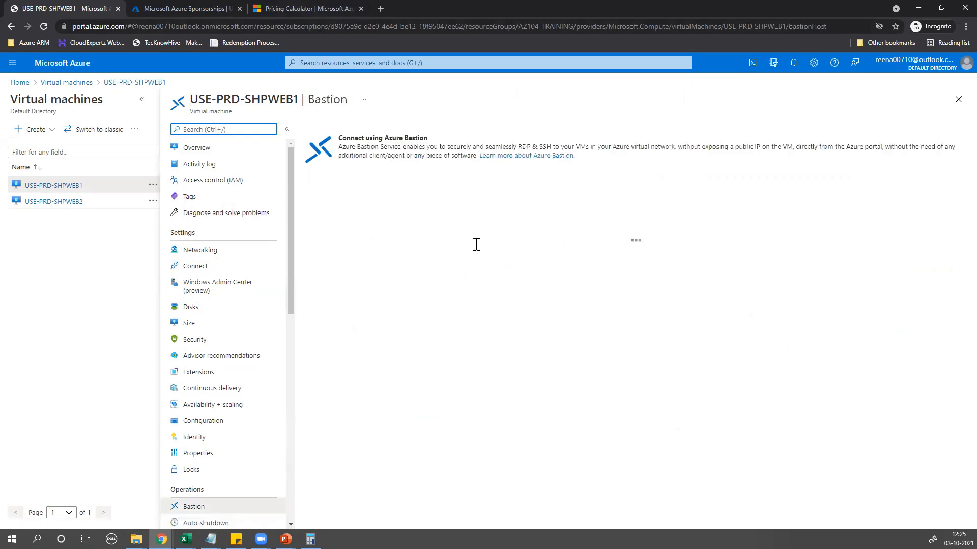
Enter the VM's username and password in Bastion, connect, and allow clipboard access
{"action": "left_click", "coordinate": [329, 255]}
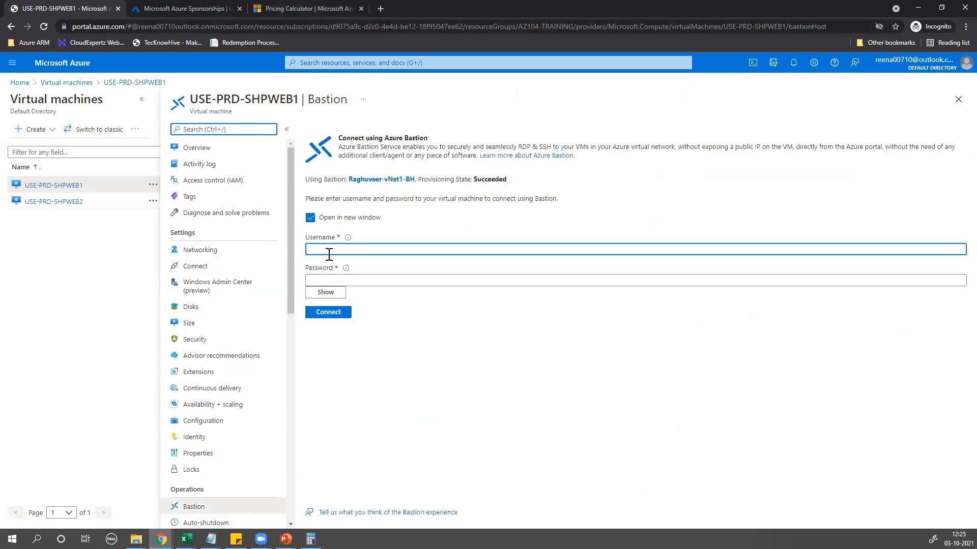
{"action": "type", "text": "AzureUser"}
{"action": "left_click", "coordinate": [334, 277]}
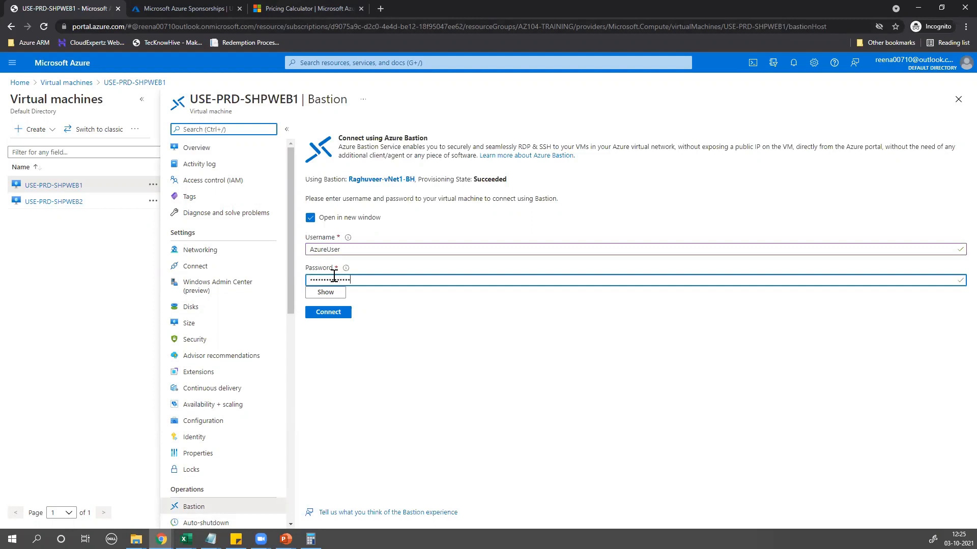
{"action": "left_click", "coordinate": [328, 312]}
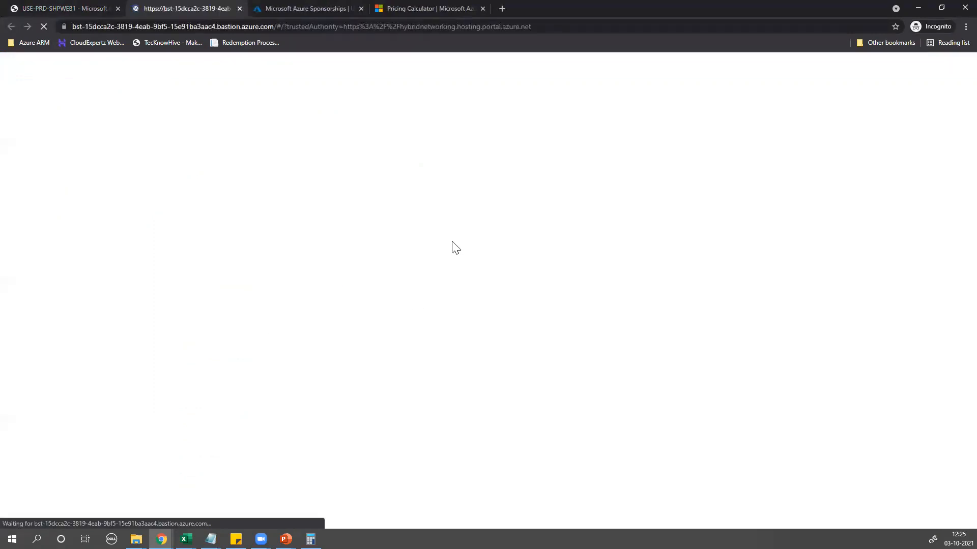
{"action": "left_click", "coordinate": [159, 84]}
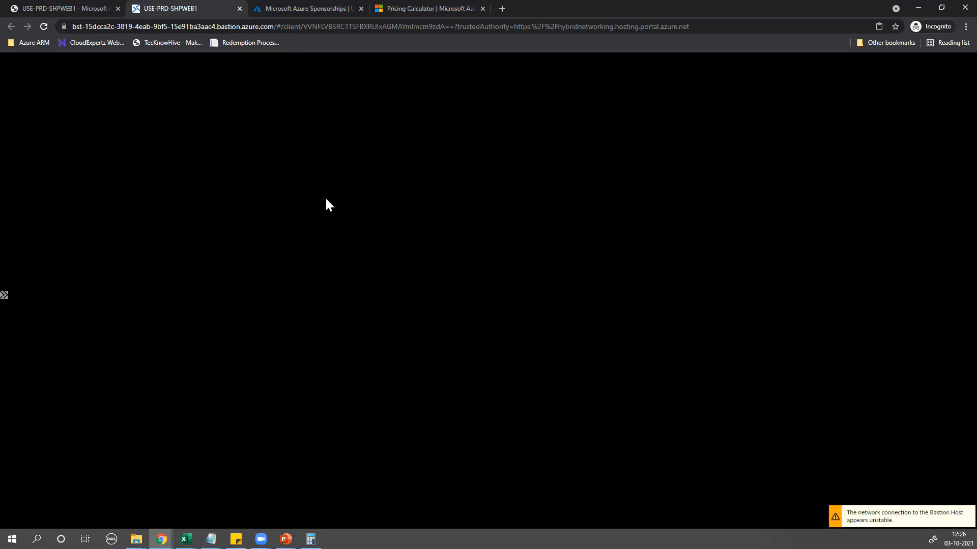
{"action": "left_click", "coordinate": [76, 7]}
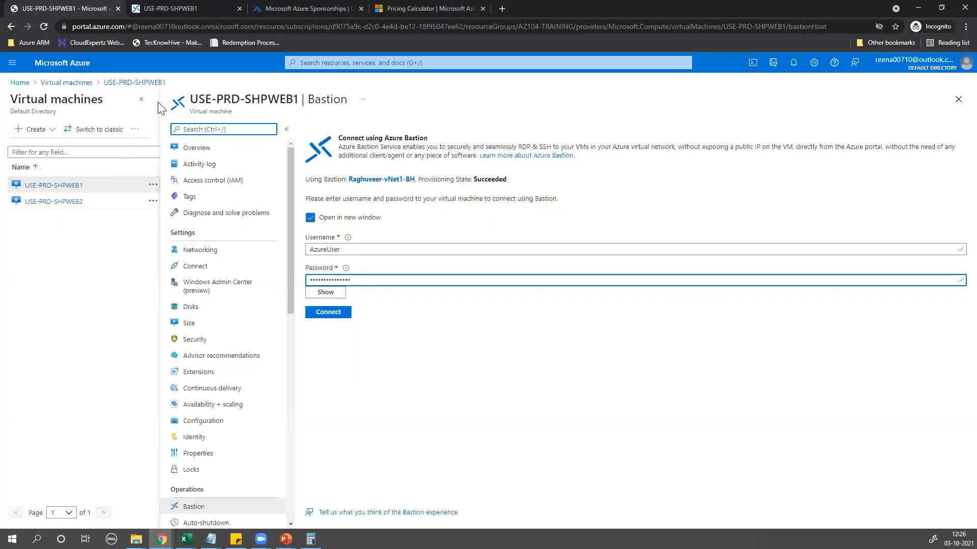
Start the Stopped (deallocated) USE-PRD-SHPWEB1, then start USE-PRD-SHPWEB2 as well
{"action": "left_click", "coordinate": [195, 151]}
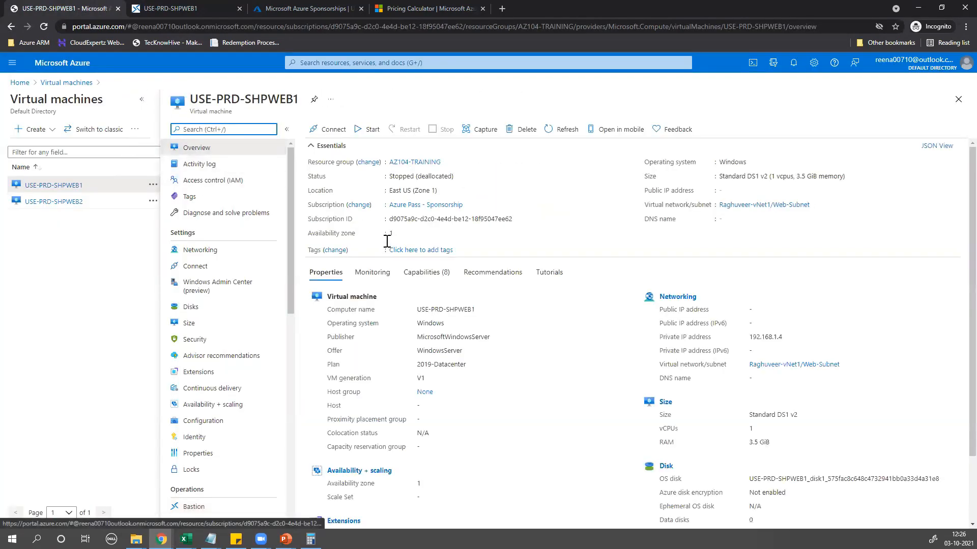
{"action": "left_click_drag", "start_coordinate": [392, 202], "coordinate": [505, 212]}
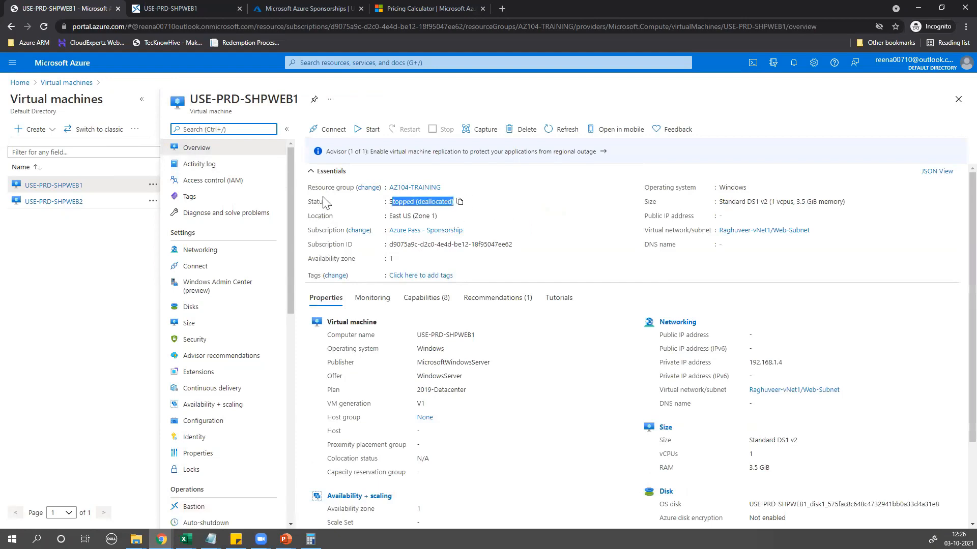
{"action": "left_click", "coordinate": [363, 129]}
{"action": "left_click", "coordinate": [50, 203]}
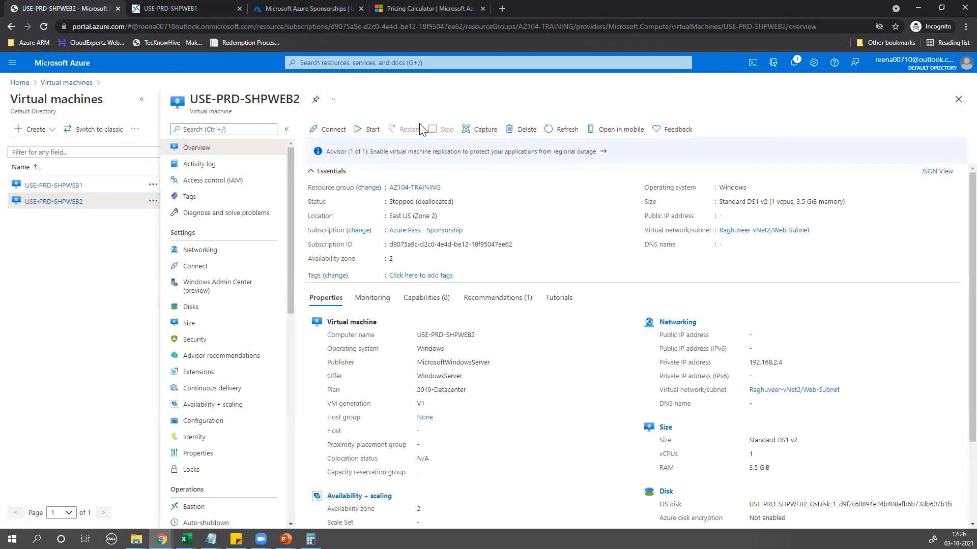
{"action": "left_click", "coordinate": [366, 131]}
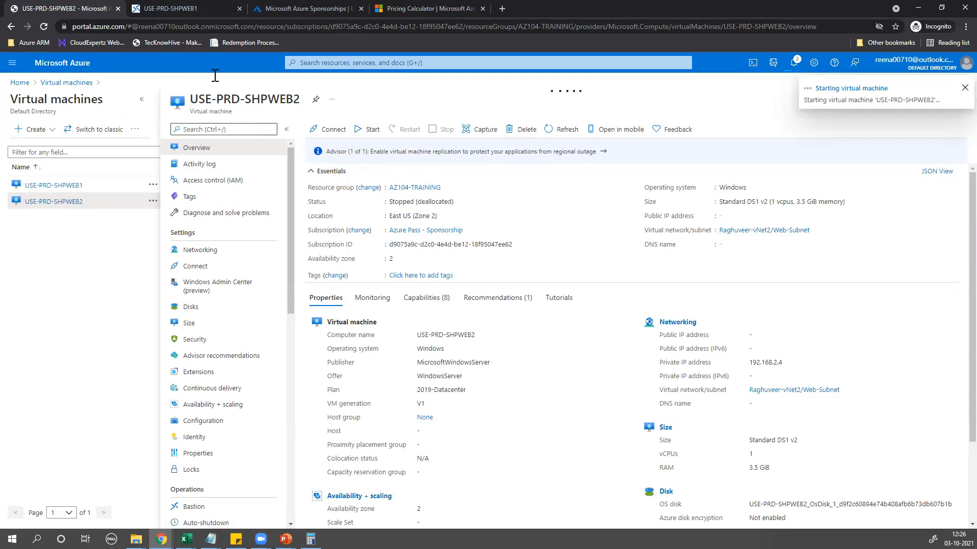
Reconnect the USE-PRD-SHPWEB1 Bastion session and close the Windows Admin Center popup
{"action": "left_click", "coordinate": [193, 8]}
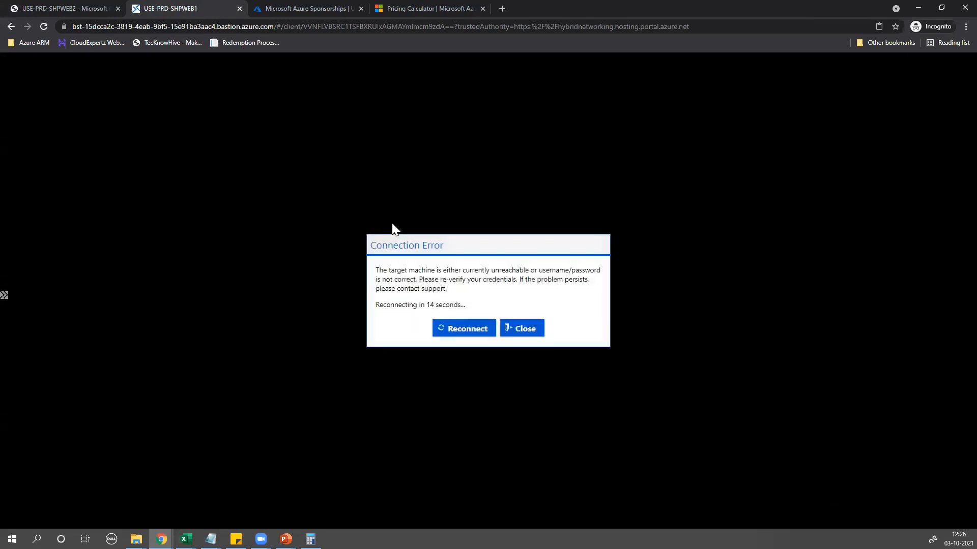
{"action": "left_click", "coordinate": [463, 329]}
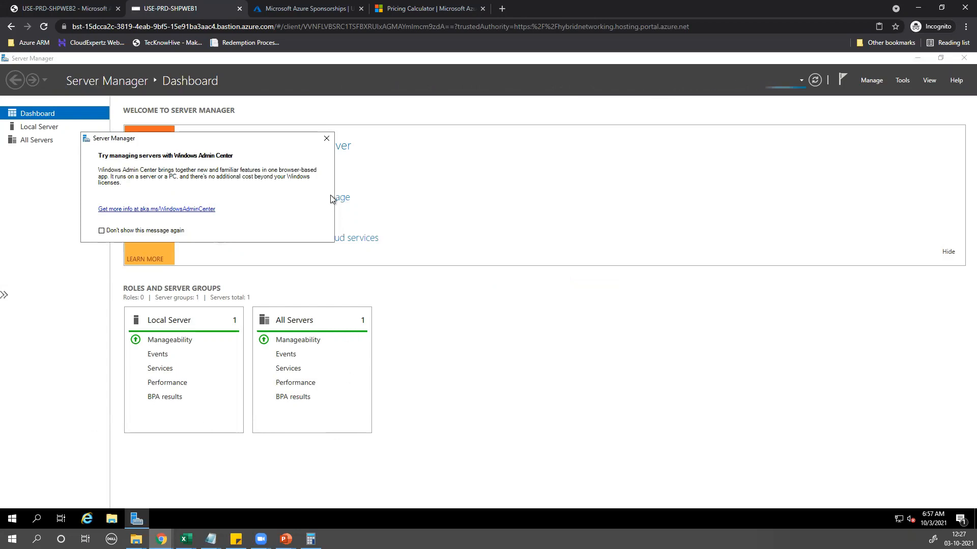
{"action": "left_click", "coordinate": [327, 138]}
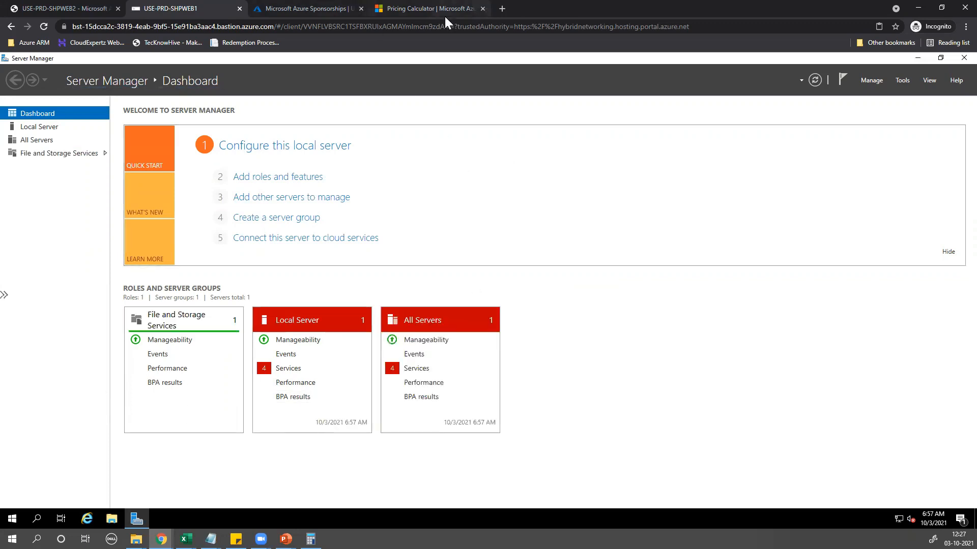
{"action": "left_click", "coordinate": [304, 7]}
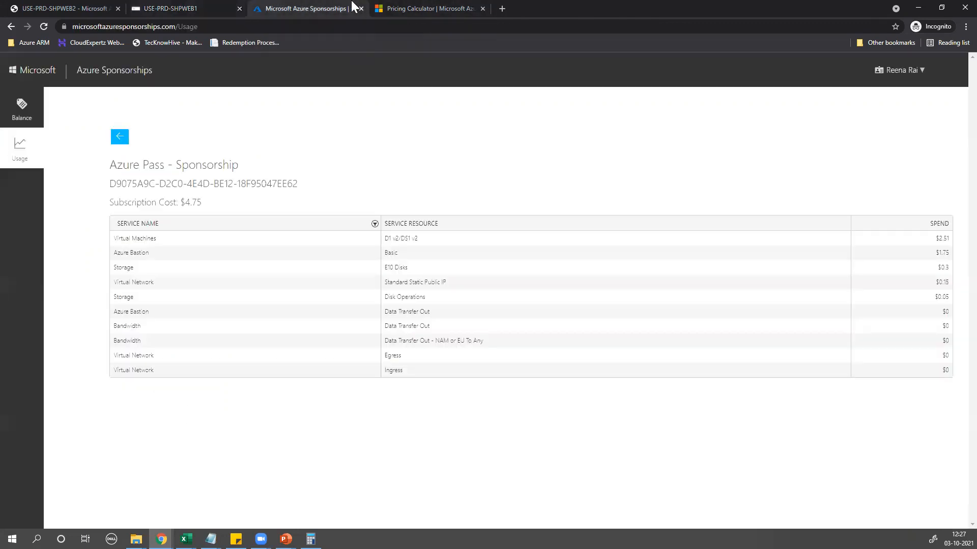
{"action": "left_click", "coordinate": [450, 8]}
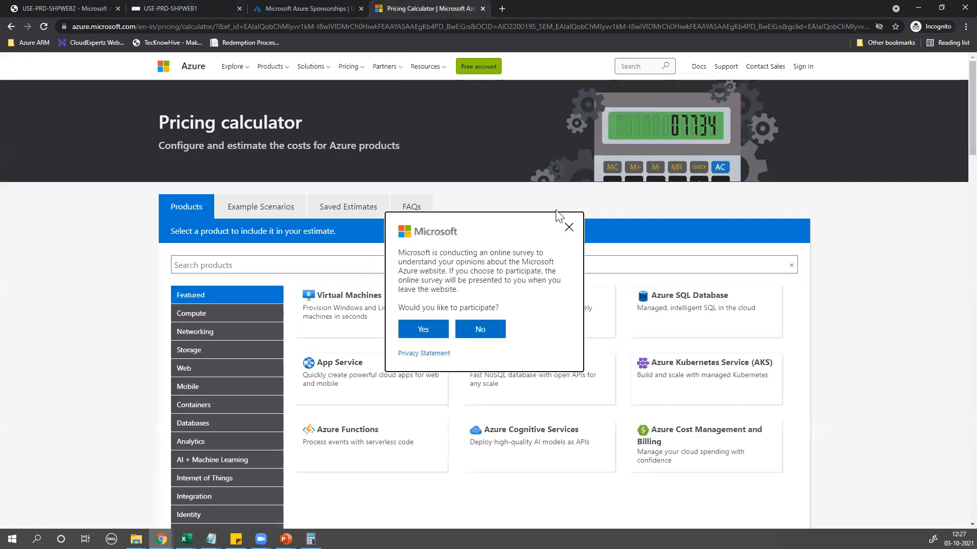
{"action": "left_click", "coordinate": [569, 227]}
{"action": "left_click", "coordinate": [320, 7]}
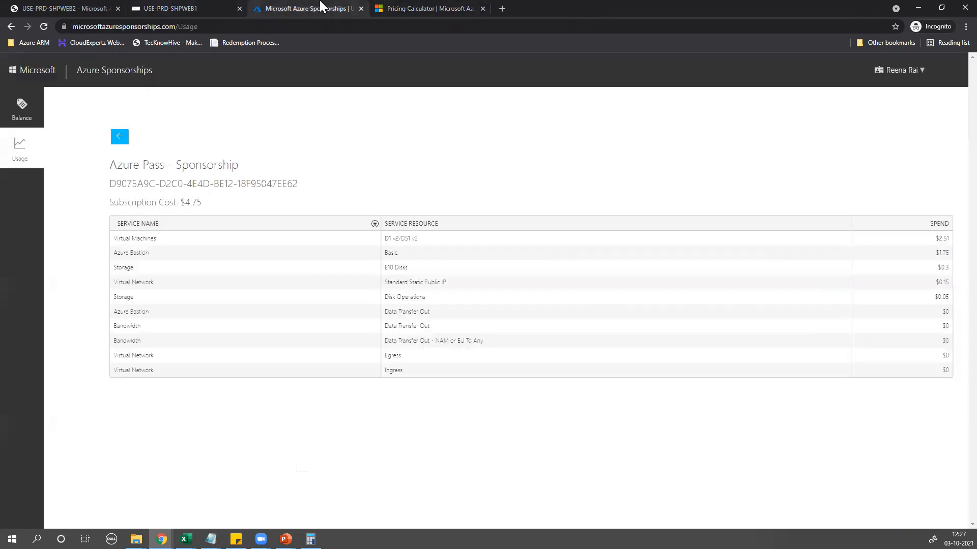
{"action": "left_click", "coordinate": [178, 6]}
{"action": "left_click", "coordinate": [76, 9]}
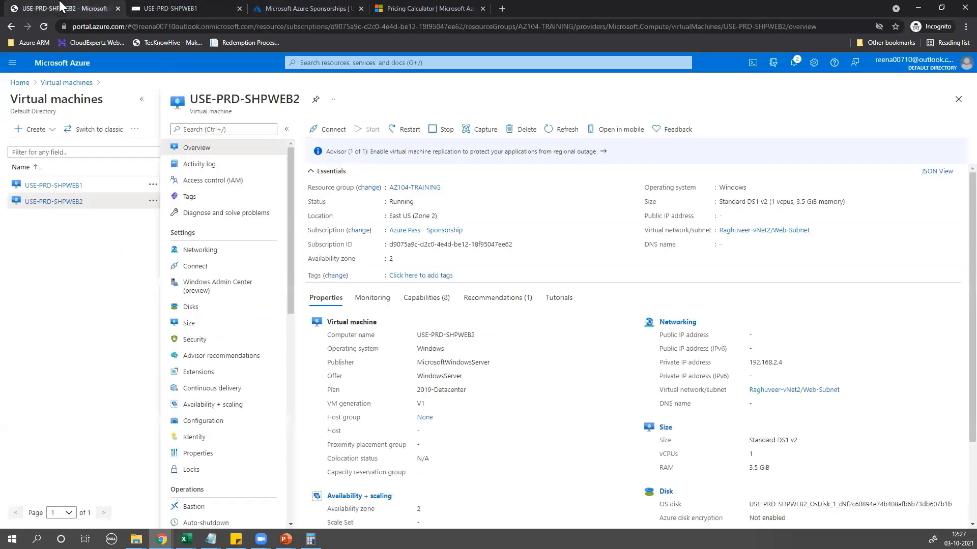
{"action": "left_click", "coordinate": [185, 7]}
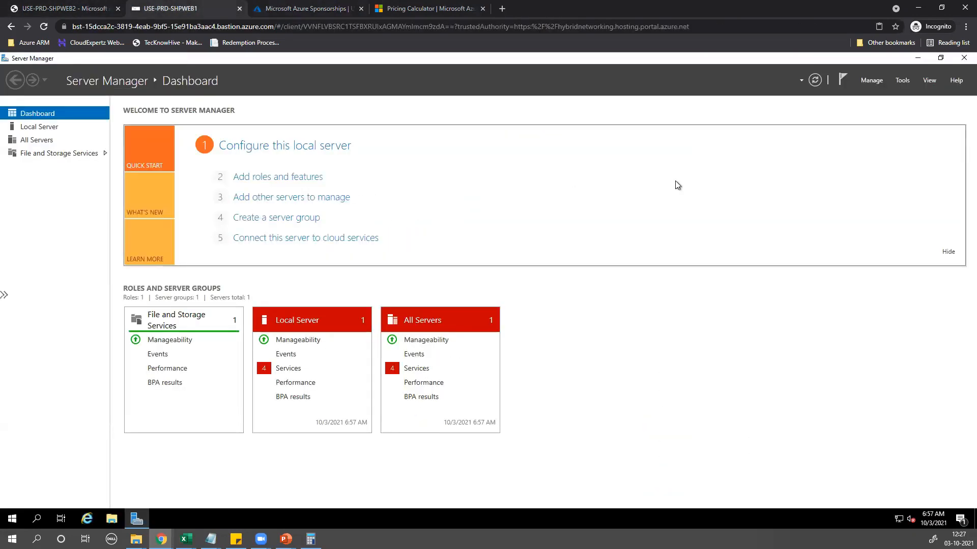
Close Server Manager and run Internet Explorer maximized, declining the recommended settings
{"action": "left_click", "coordinate": [955, 58]}
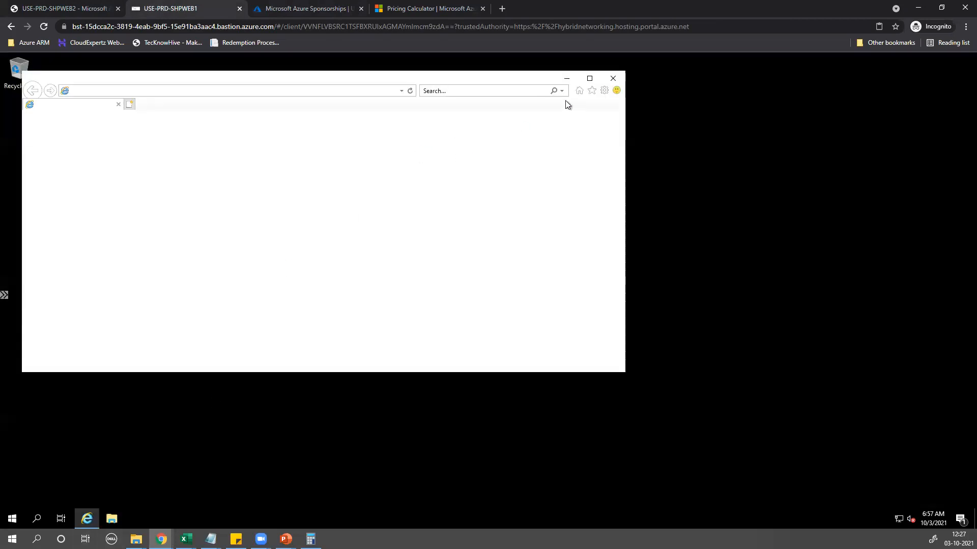
{"action": "left_click", "coordinate": [589, 78]}
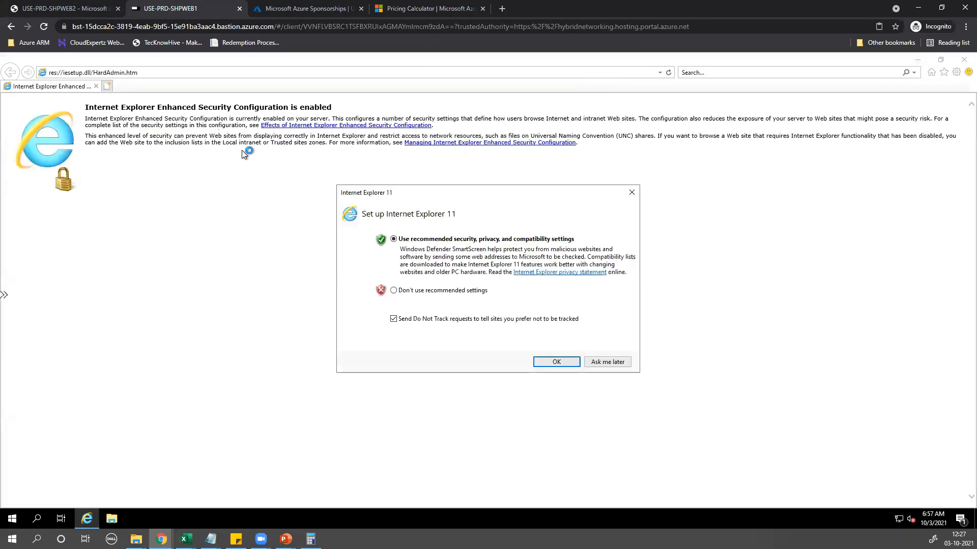
{"action": "left_click", "coordinate": [453, 292]}
{"action": "left_click", "coordinate": [545, 360]}
{"action": "left_click", "coordinate": [160, 75]}
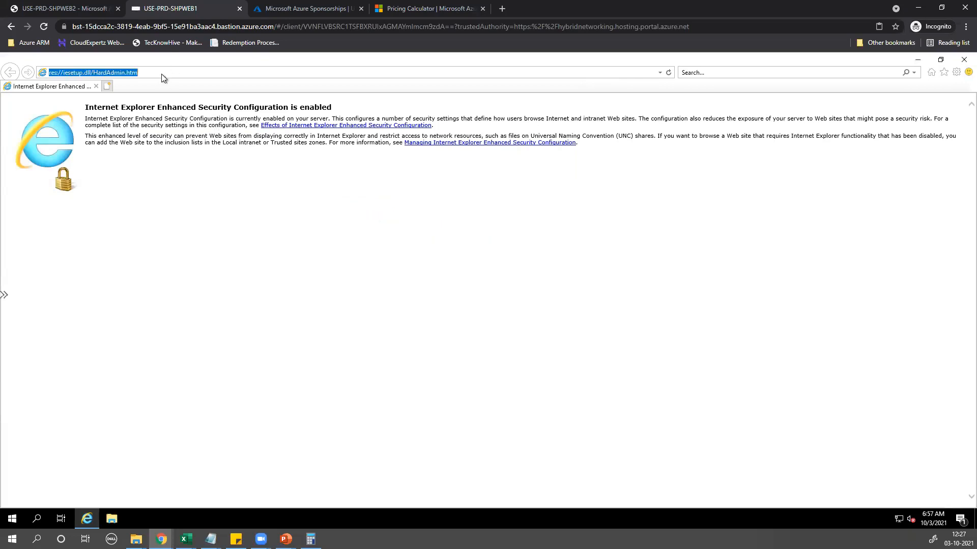
Load yahoo.com, accepting the security warning and dismissing the blocked-content notice
{"action": "type", "text": "yao"}
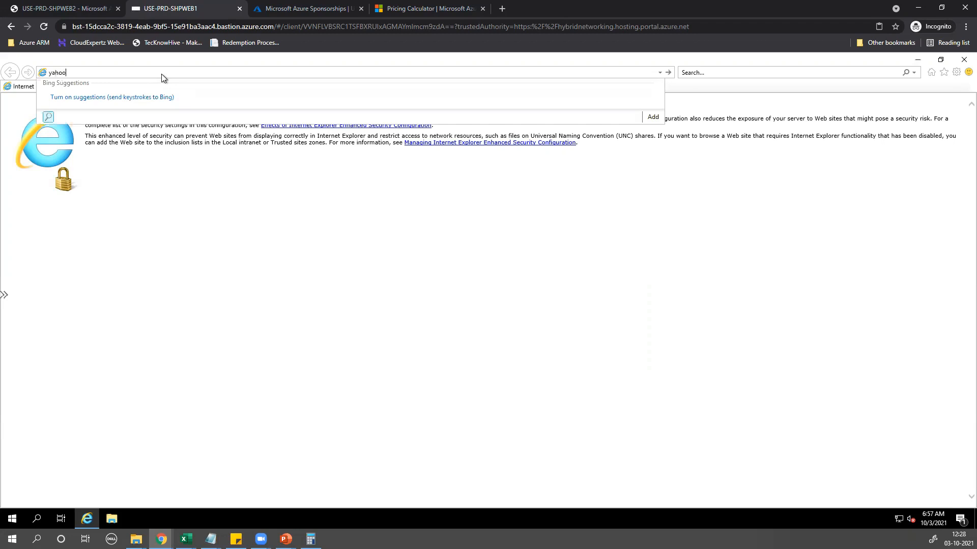
{"action": "key", "text": "Return"}
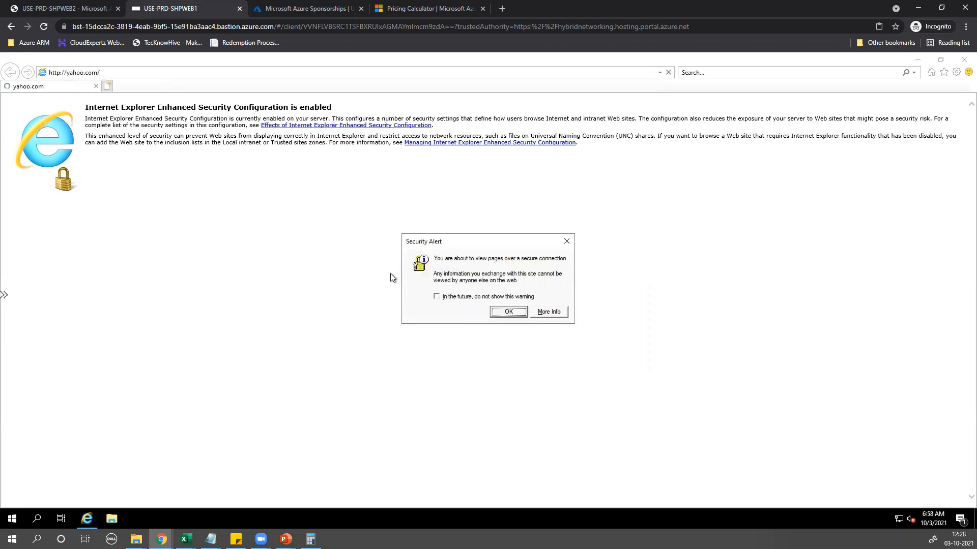
{"action": "left_click", "coordinate": [501, 313]}
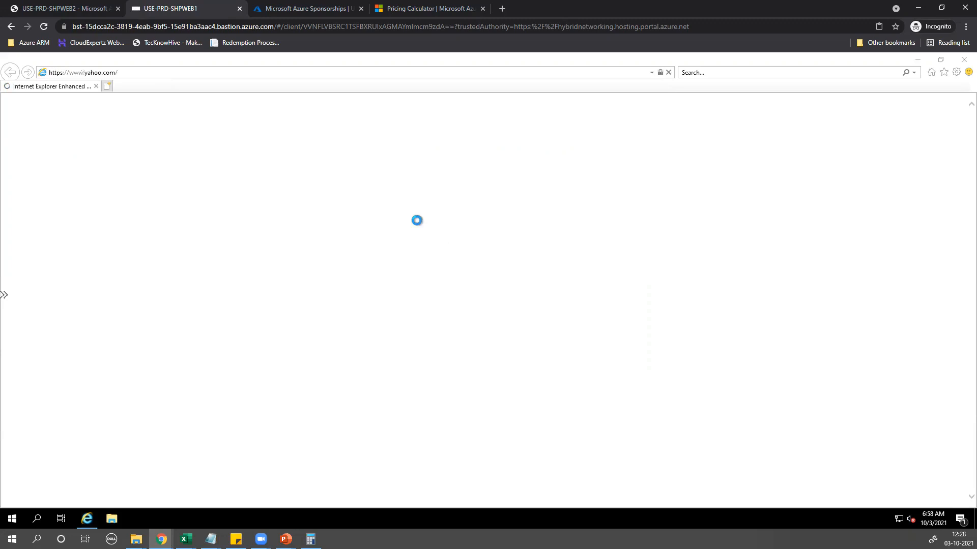
{"action": "left_click", "coordinate": [450, 258]}
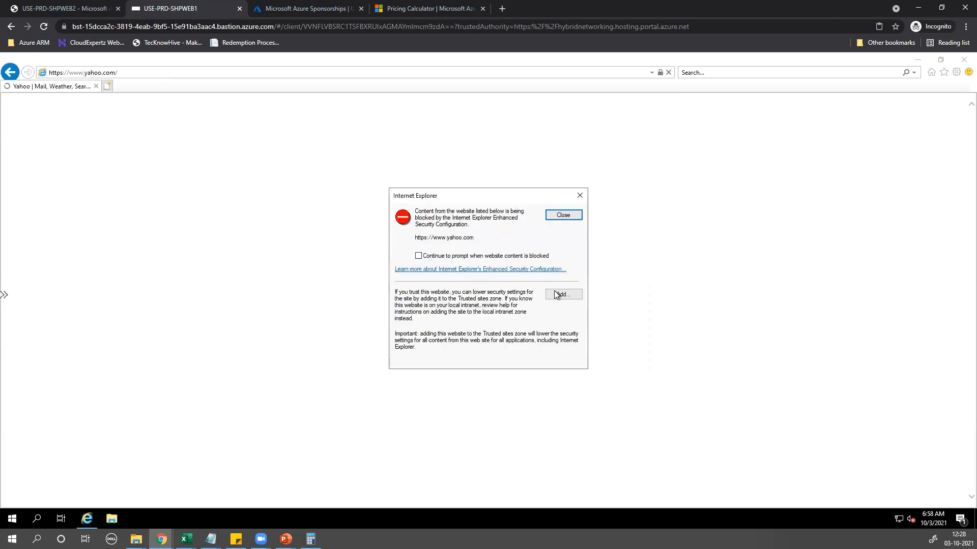
{"action": "left_click", "coordinate": [562, 216]}
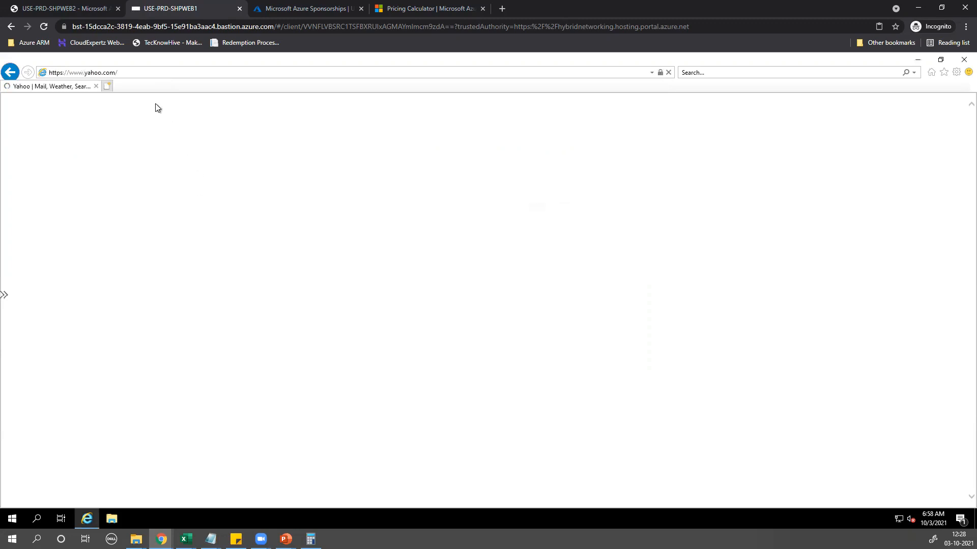
Open facebook.com in a new tab, declining the security alert and reloading the address
{"action": "left_click", "coordinate": [107, 86]}
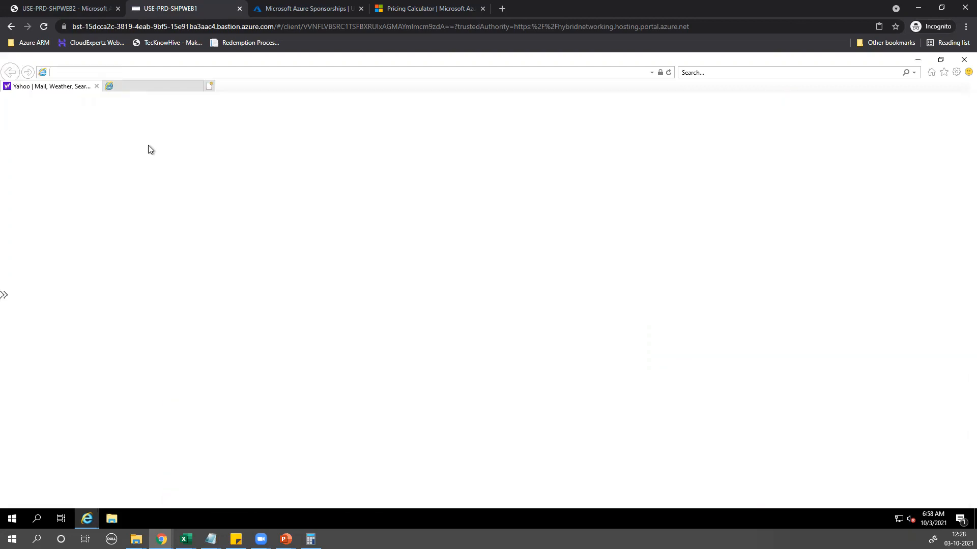
{"action": "type", "text": "facebook.com"}
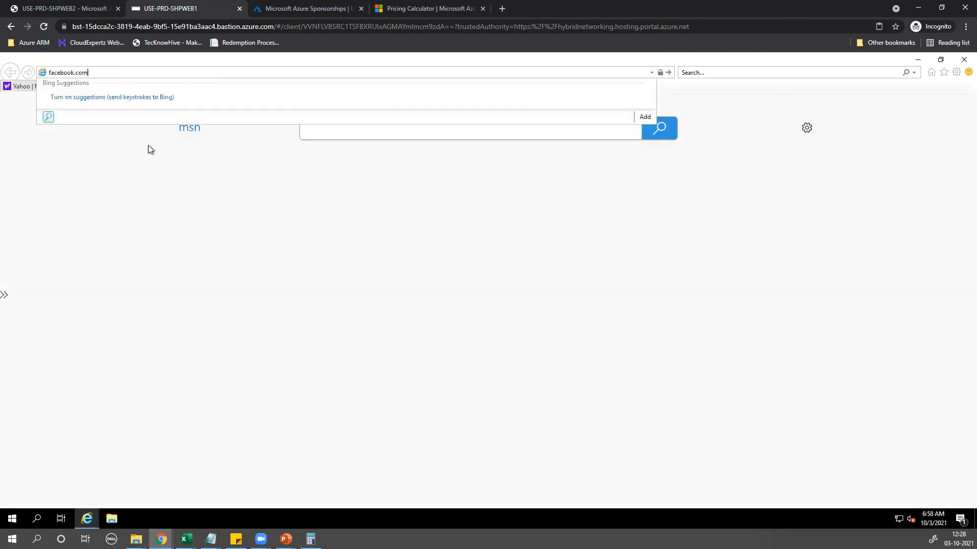
{"action": "key", "text": "Return"}
{"action": "left_click", "coordinate": [506, 312]}
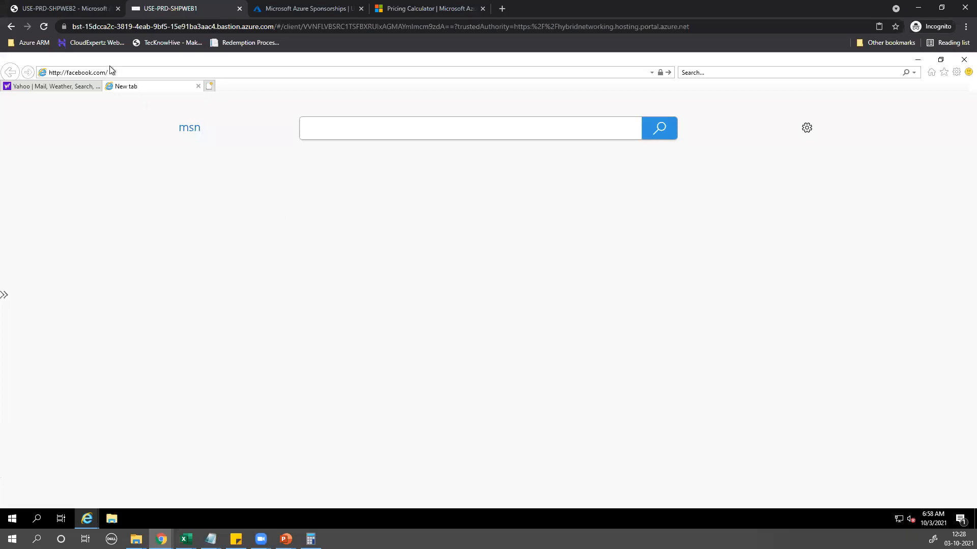
{"action": "left_click", "coordinate": [134, 72]}
{"action": "left_click", "coordinate": [136, 74]}
{"action": "key", "text": "Return"}
{"action": "key", "text": "Return"}
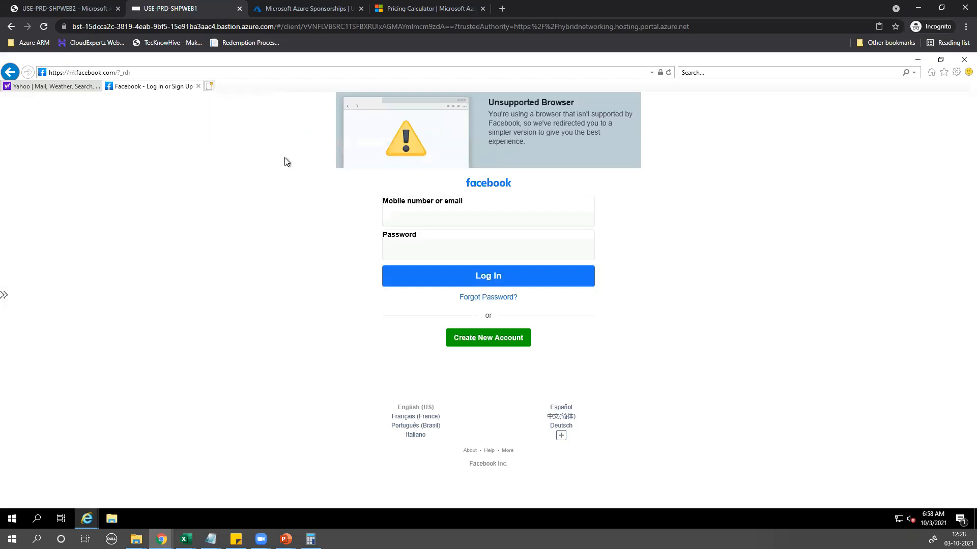
Open gmail.com in a new tab, getting past its security alerts
{"action": "key", "text": "ctrl+t"}
{"action": "type", "text": "gmail.com"}
{"action": "key", "text": "Return"}
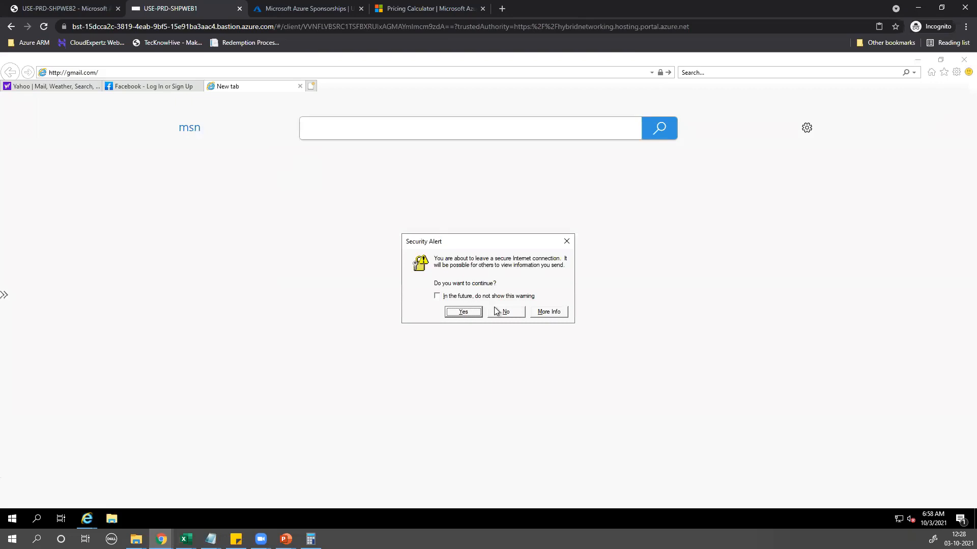
{"action": "left_click", "coordinate": [496, 312]}
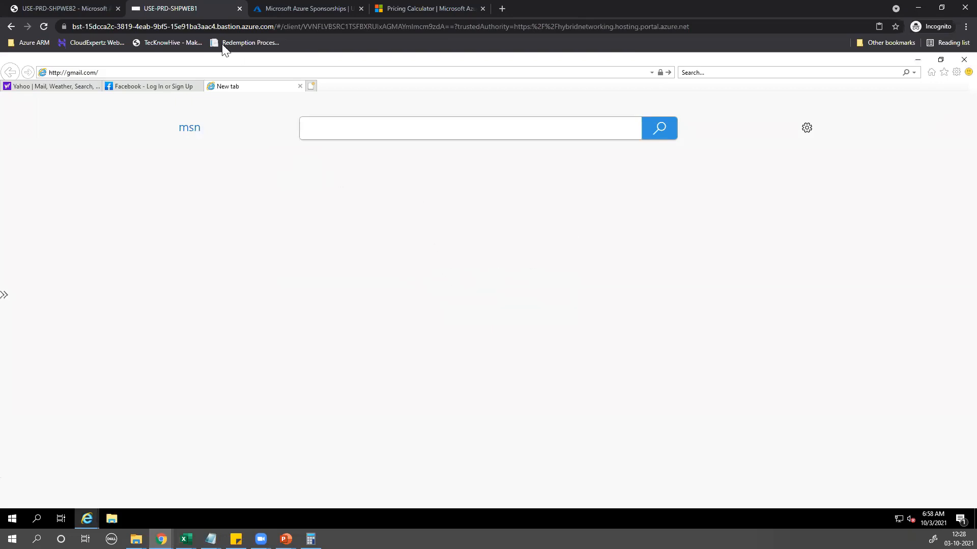
{"action": "left_click", "coordinate": [229, 71]}
{"action": "key", "text": "Return"}
{"action": "left_click", "coordinate": [463, 311]}
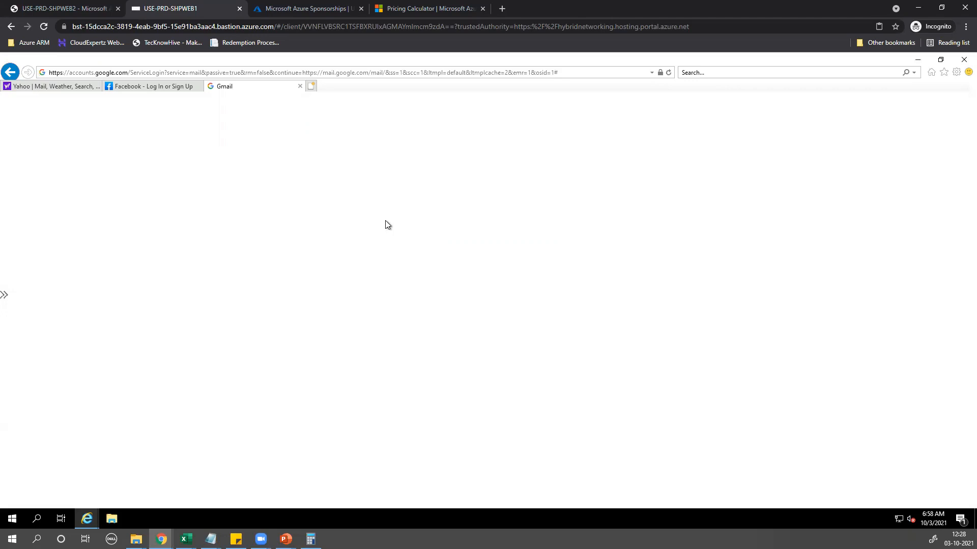
Open msn.com in a new tab, allowing it to leave the secure connection
{"action": "left_click", "coordinate": [311, 86]}
{"action": "type", "text": "msn"}
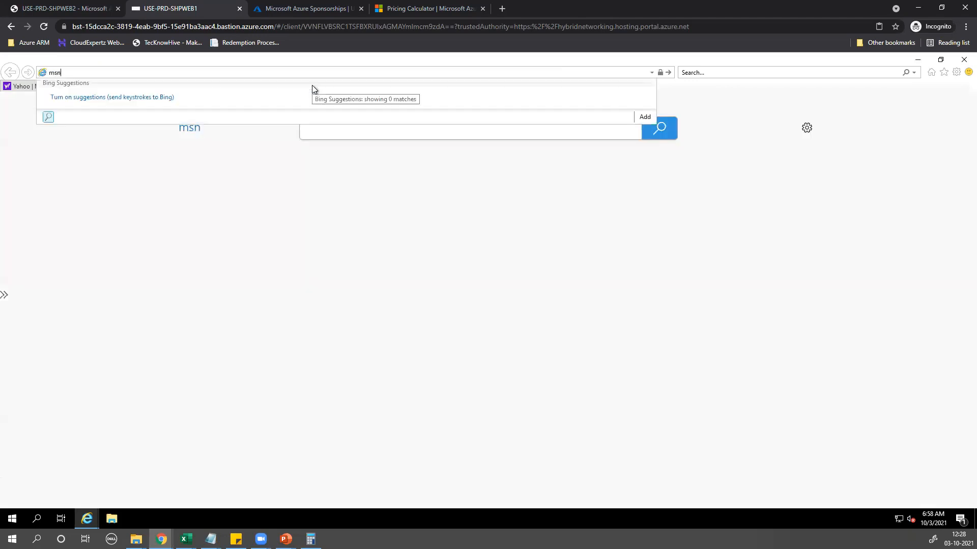
{"action": "type", "text": ".com"}
{"action": "key", "text": "Return"}
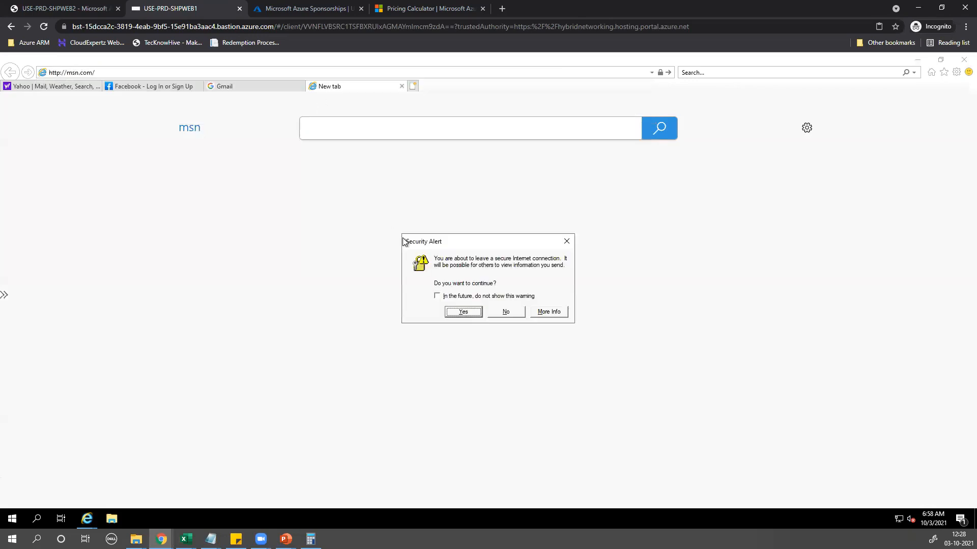
{"action": "left_click", "coordinate": [451, 297]}
{"action": "left_click", "coordinate": [460, 312]}
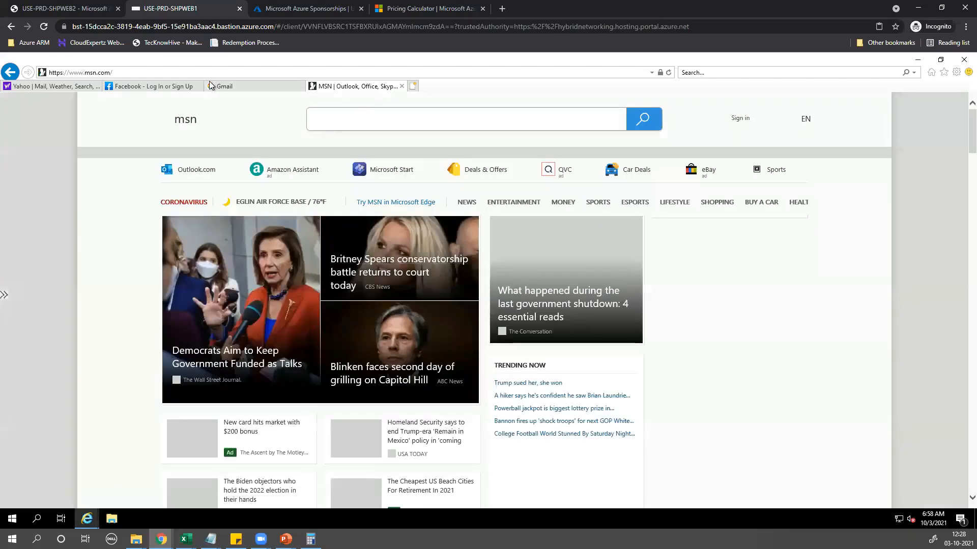
Flip through the Facebook, Yahoo, Gmail and MSN tabs to show each loads, then minimize the browser
{"action": "left_click", "coordinate": [123, 84]}
{"action": "left_click", "coordinate": [65, 86]}
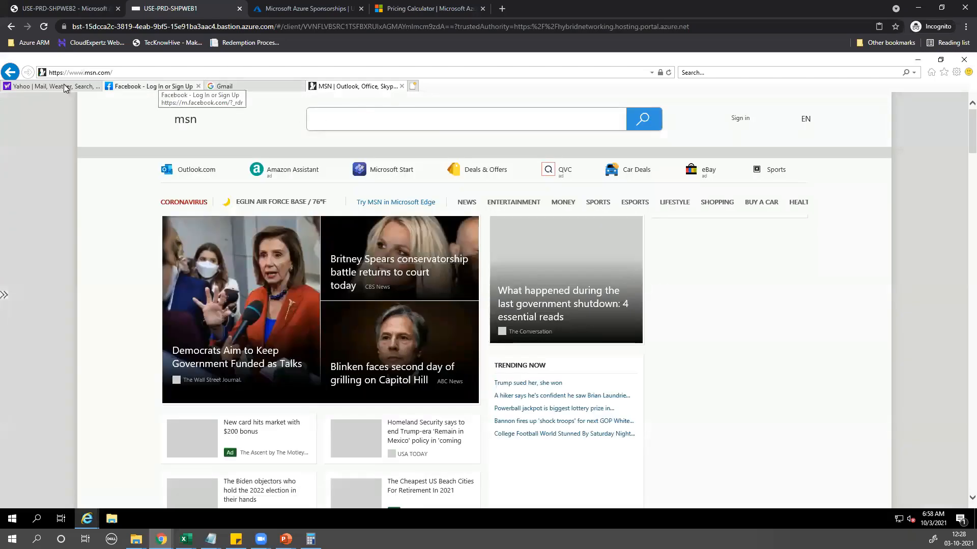
{"action": "left_click", "coordinate": [189, 84]}
{"action": "left_click", "coordinate": [239, 84]}
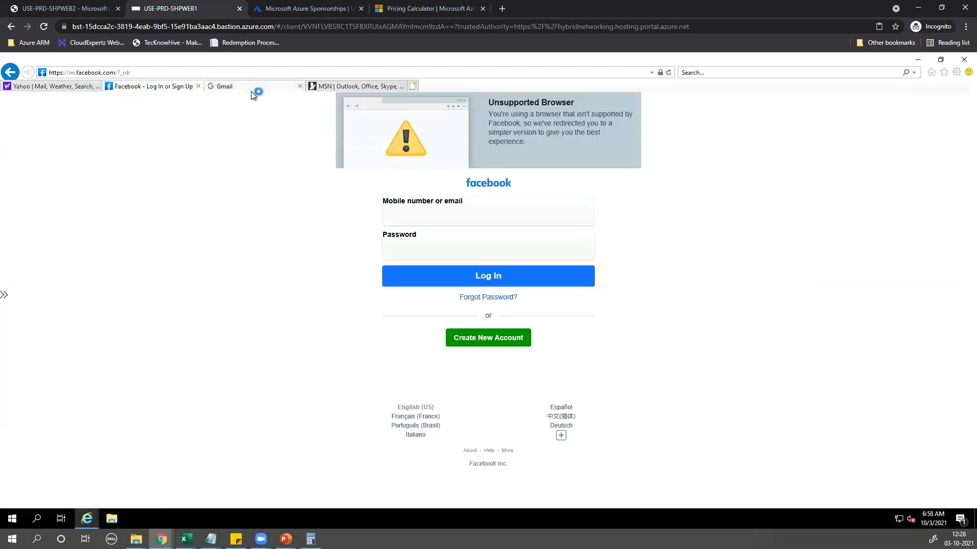
{"action": "left_click", "coordinate": [343, 87]}
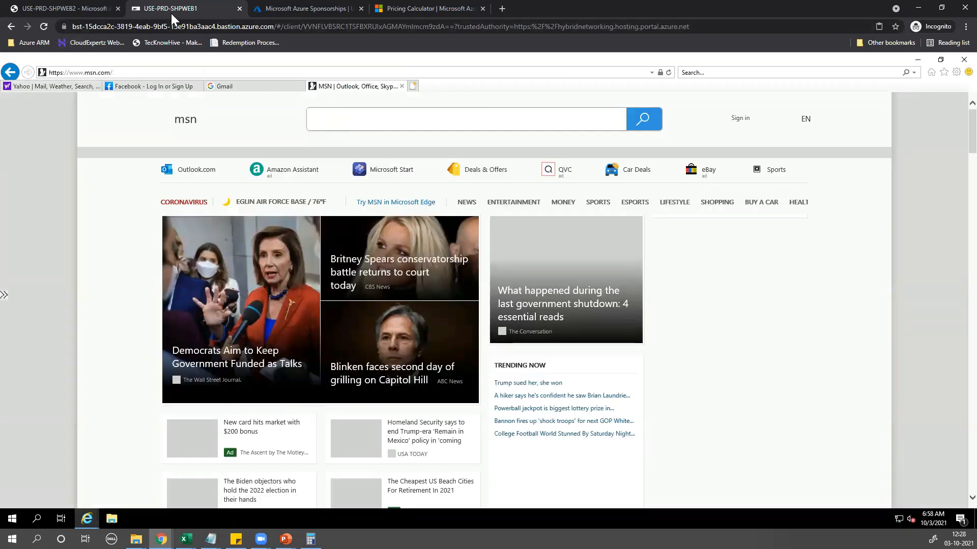
{"action": "left_click", "coordinate": [918, 8]}
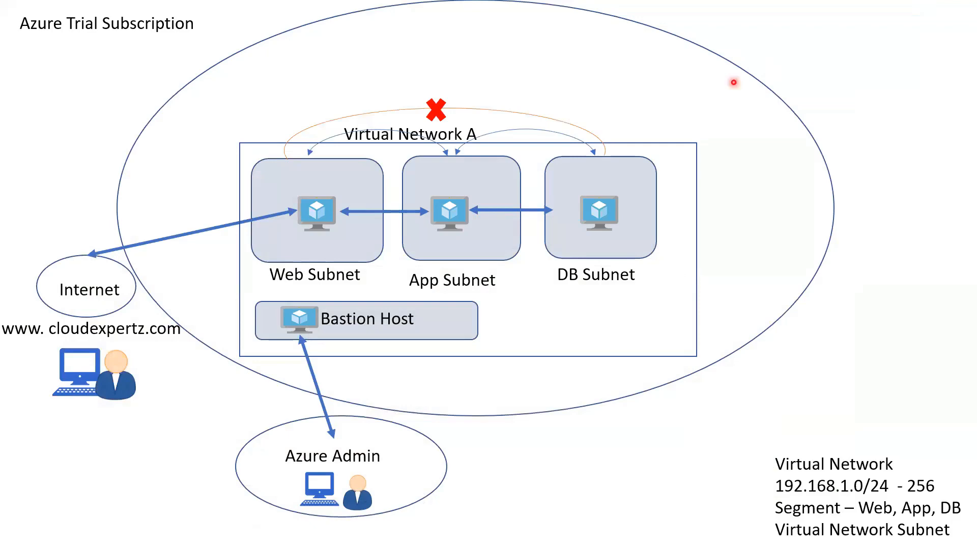
Bring Chrome back over the slide and switch to the USE-PRD-SHPWEB2 portal tab
{"action": "key", "text": "alt+Tab"}
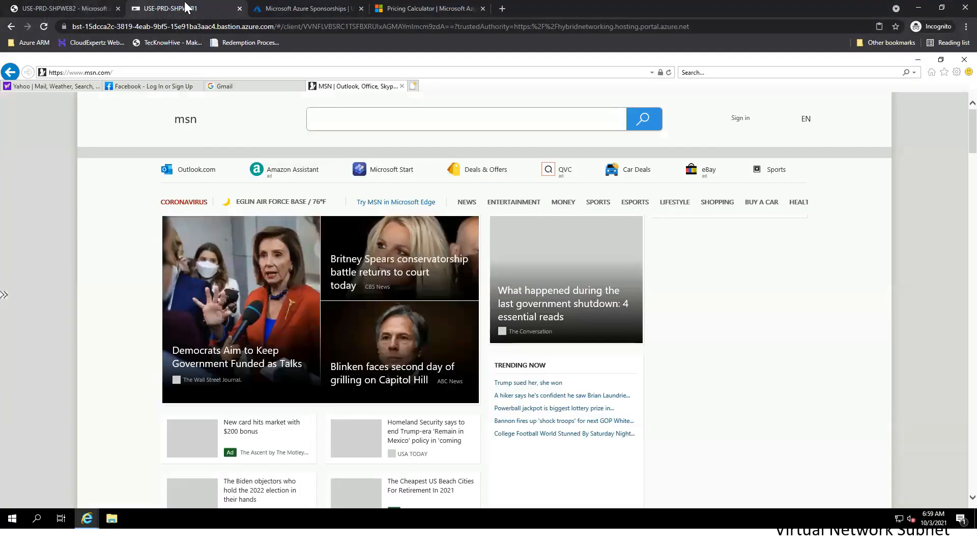
{"action": "key", "text": "ctrl+Tab"}
{"action": "key", "text": "ctrl+Tab"}
{"action": "key", "text": "ctrl+Tab"}
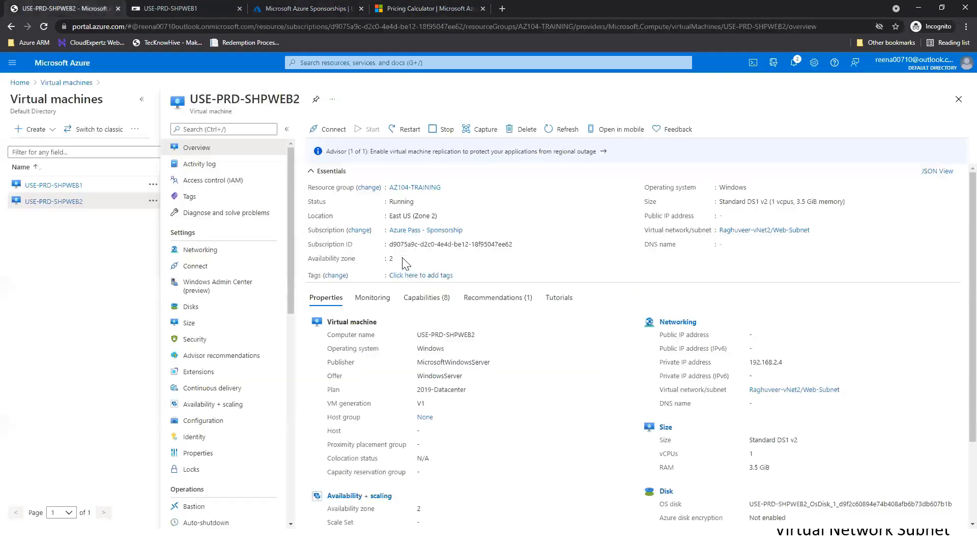
Go to USE-PRD-SHPWEB1's Networking outbound port rules and begin adding an outbound rule
{"action": "left_click", "coordinate": [63, 193]}
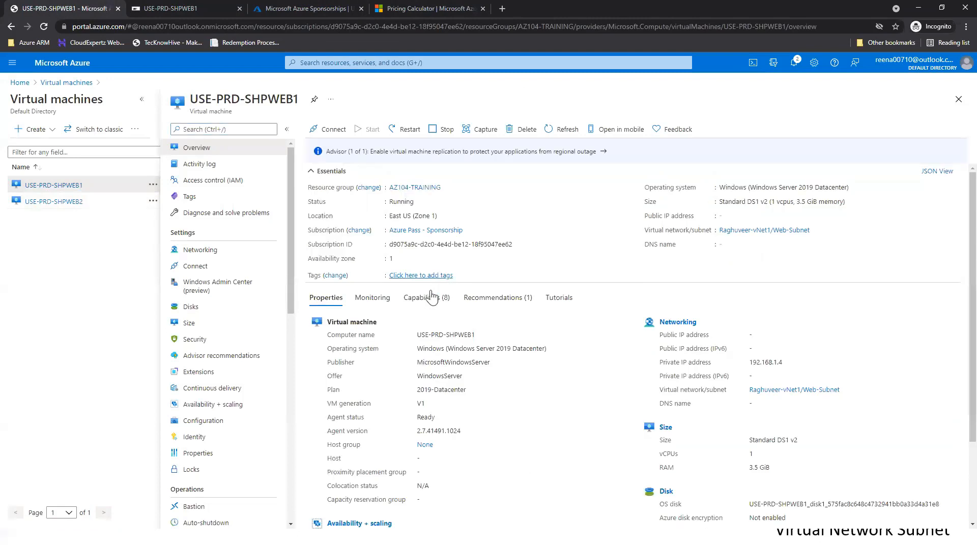
{"action": "left_click", "coordinate": [272, 266]}
{"action": "left_click", "coordinate": [267, 250]}
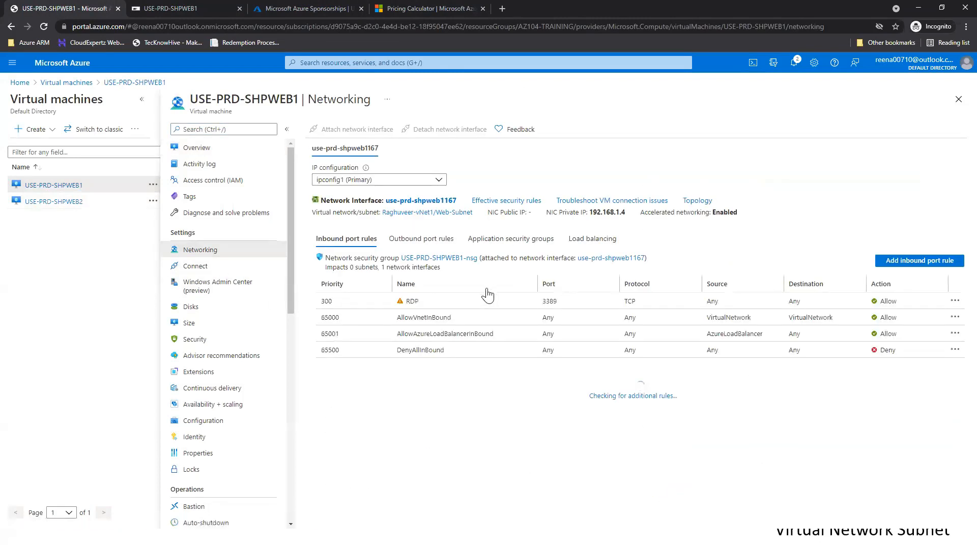
{"action": "left_click", "coordinate": [430, 241]}
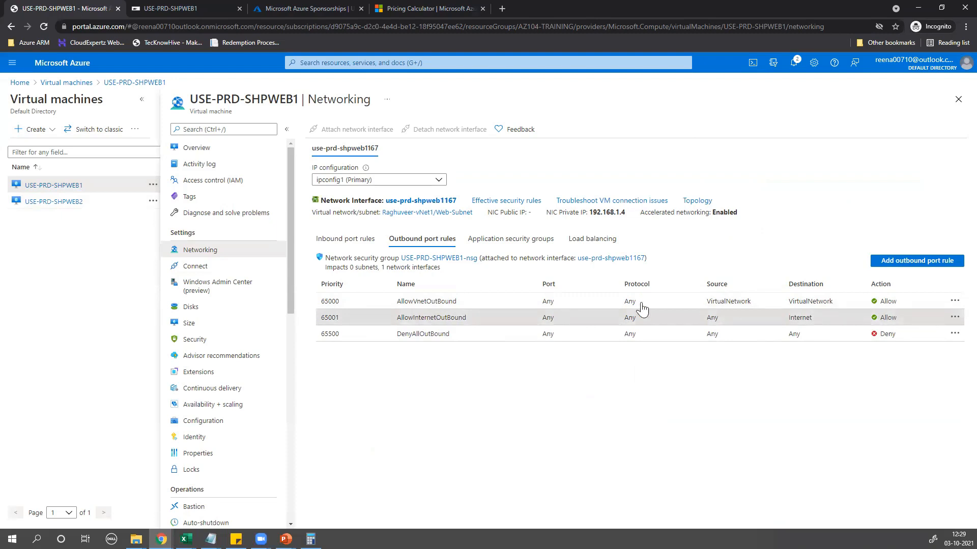
{"action": "left_click", "coordinate": [897, 262]}
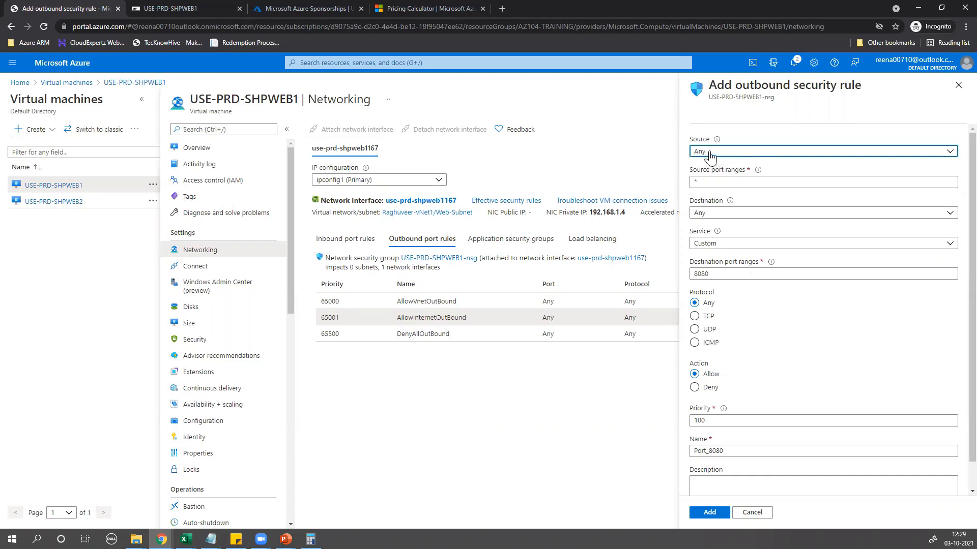
Set the rule's source to IP Addresses with 192.168.1.4
{"action": "left_click", "coordinate": [719, 155]}
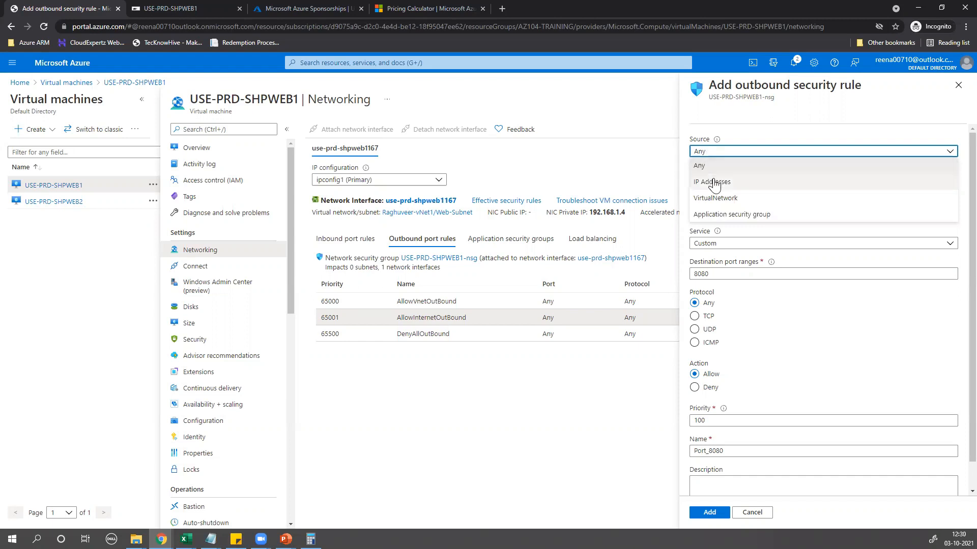
{"action": "left_click", "coordinate": [714, 181]}
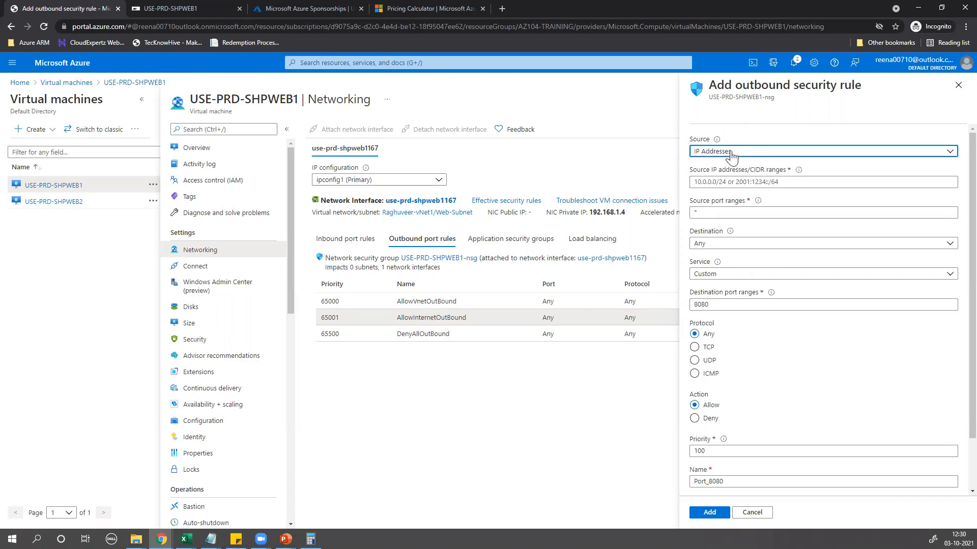
{"action": "left_click", "coordinate": [725, 183]}
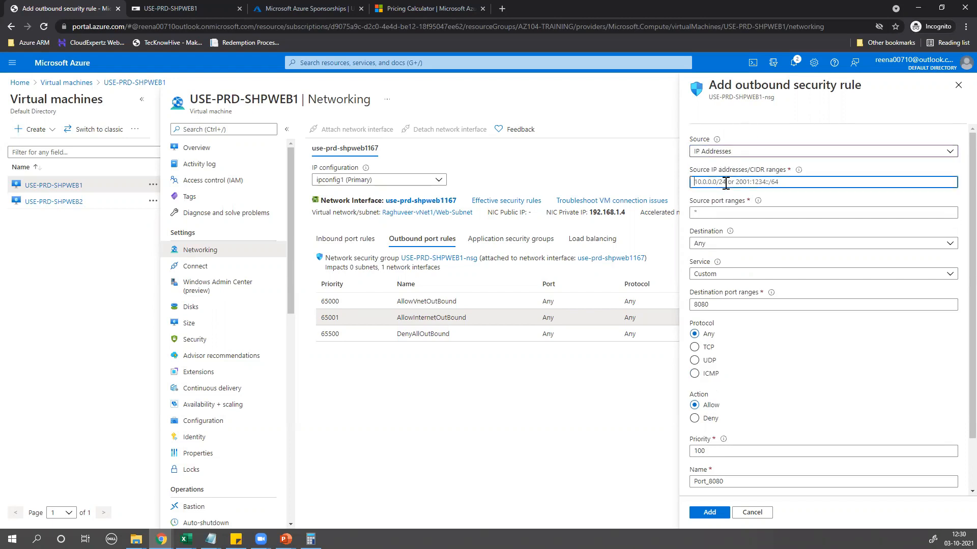
{"action": "type", "text": "192.168.1.4"}
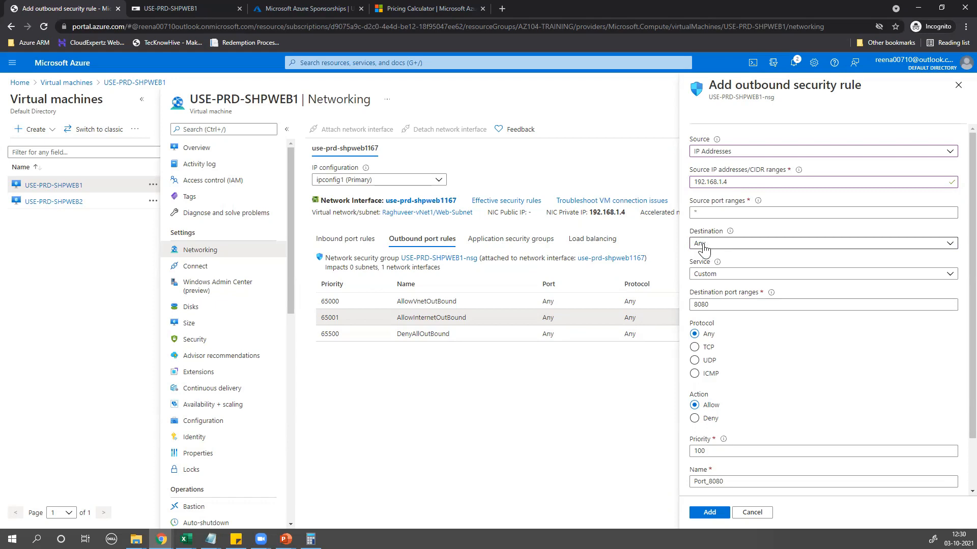
Set the rule's destination to Service Tag with the Internet tag
{"action": "left_click", "coordinate": [704, 247]}
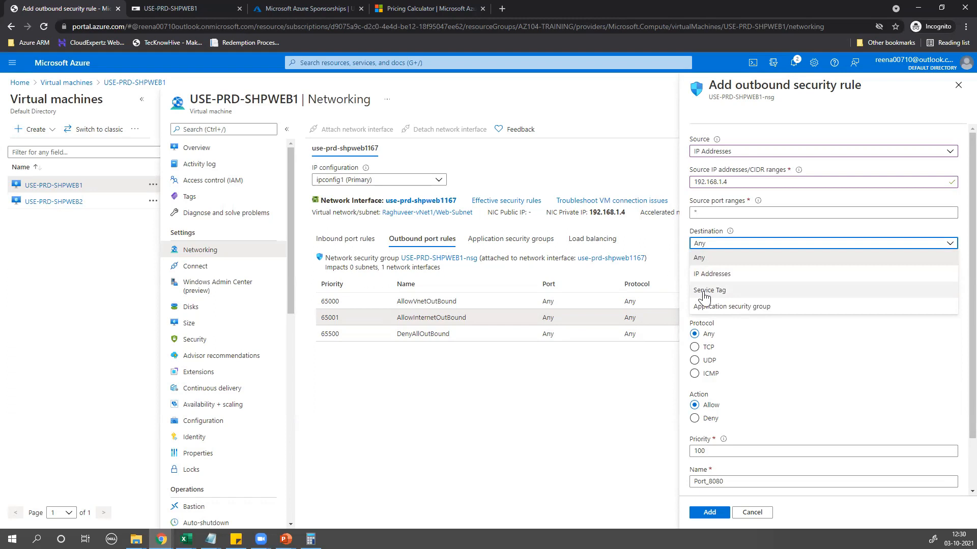
{"action": "left_click", "coordinate": [705, 295]}
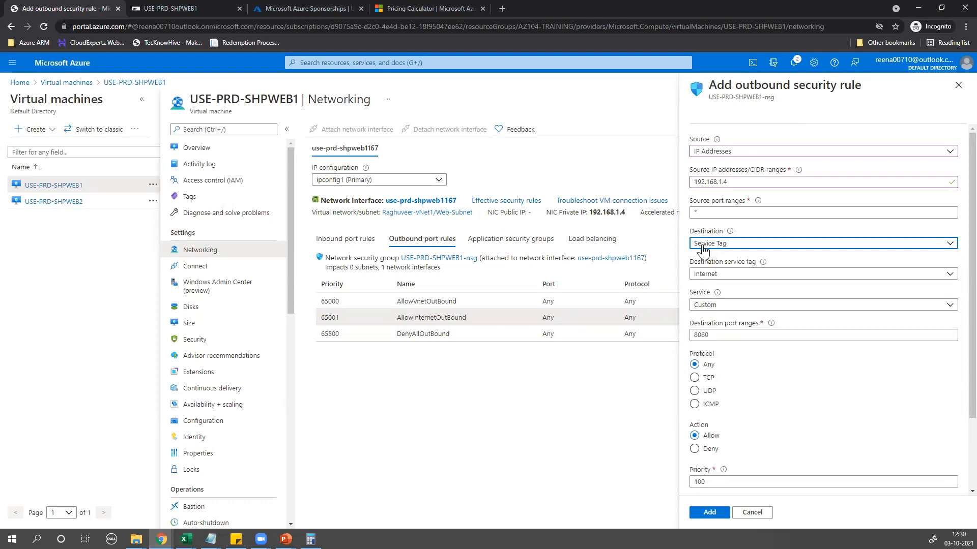
{"action": "left_click", "coordinate": [713, 274]}
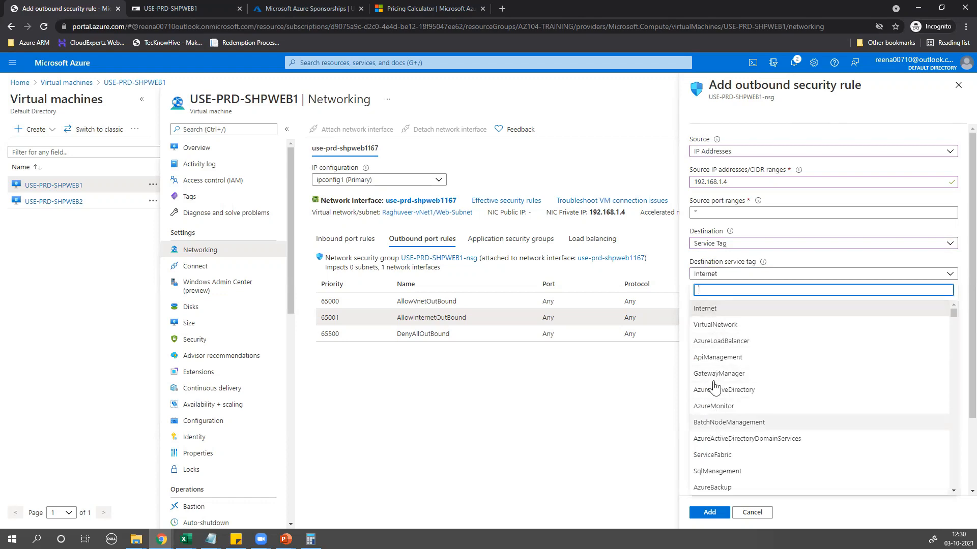
{"action": "left_click", "coordinate": [709, 314]}
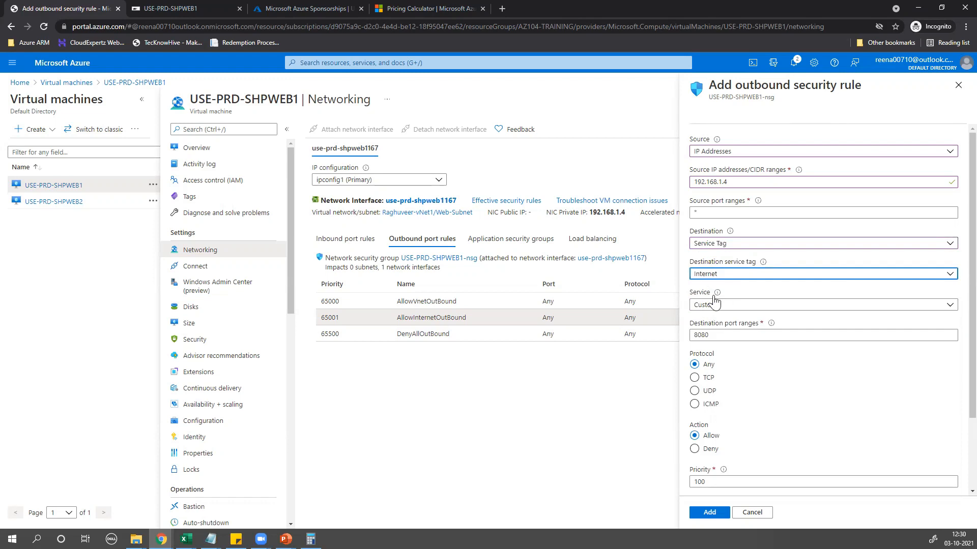
{"action": "scroll", "coordinate": [726, 409], "scroll_direction": "down", "scroll_amount": 2}
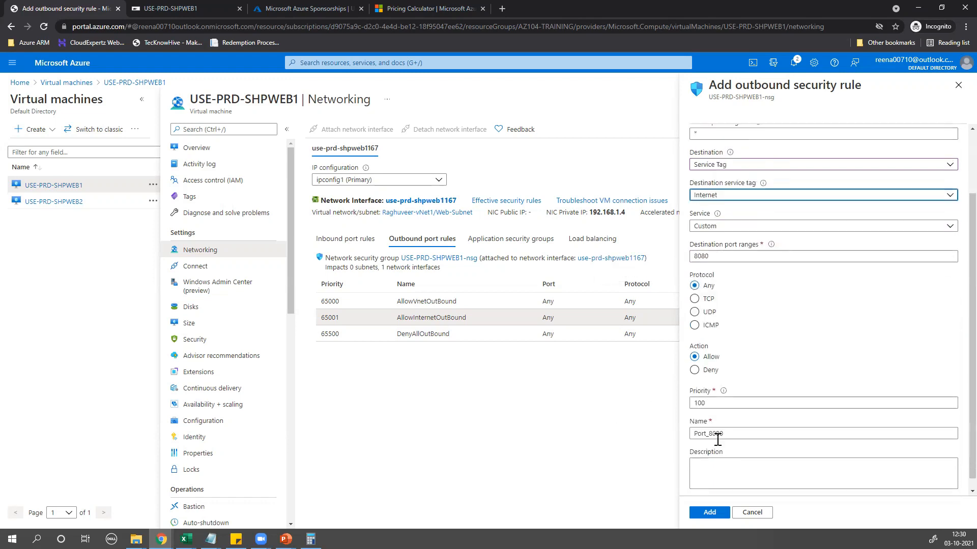
{"action": "double_click", "coordinate": [722, 391]}
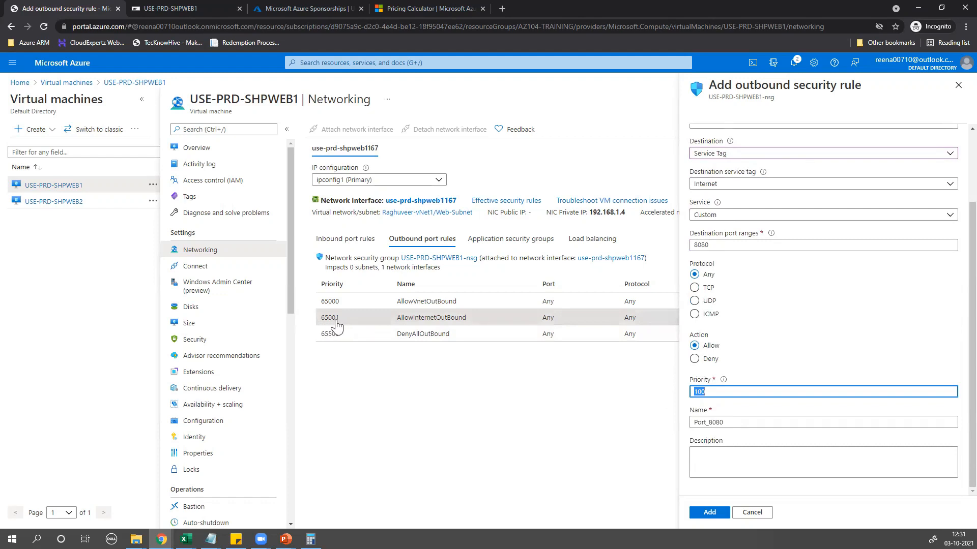
Replace the out-of-range priority 64900 with a valid value and name the rule DenyInternet
{"action": "type", "text": "6"}
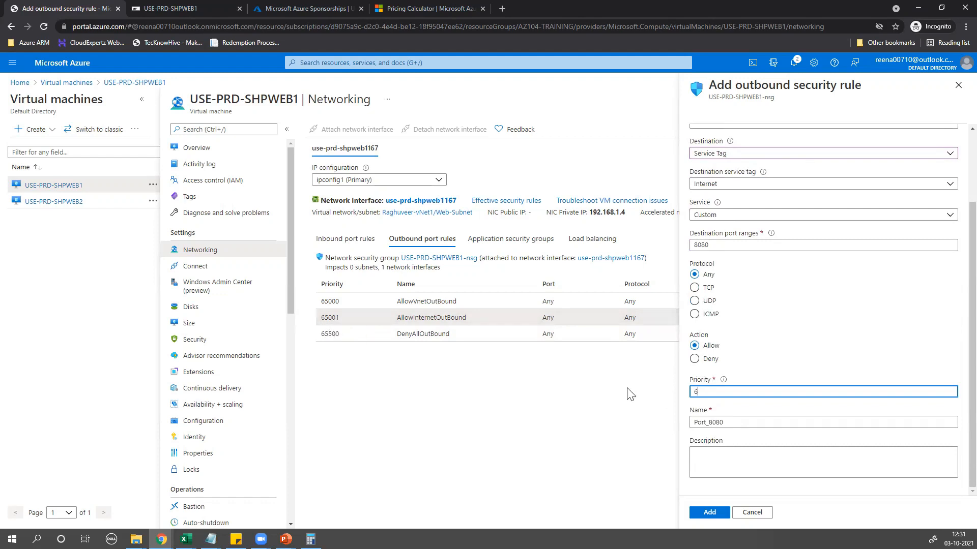
{"action": "type", "text": "4900"}
{"action": "left_click", "coordinate": [612, 433]}
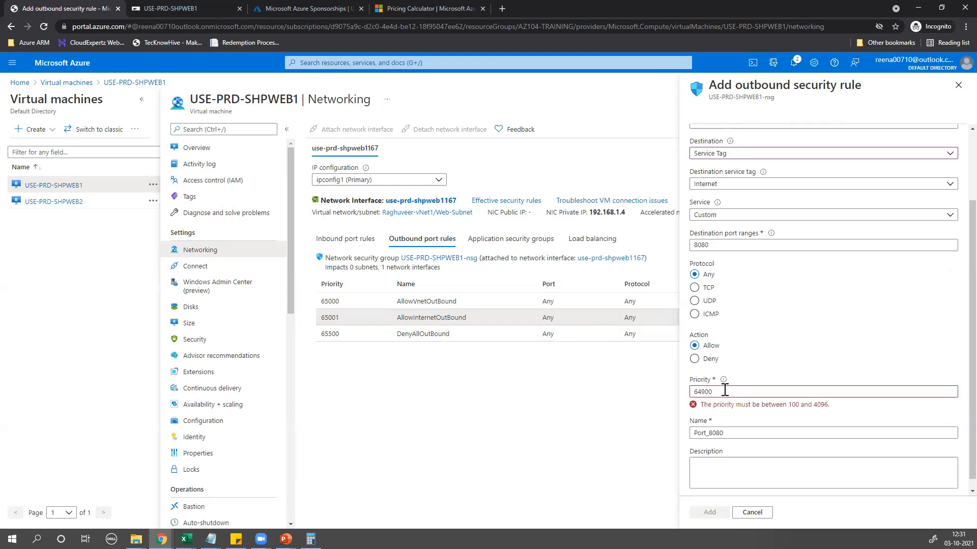
{"action": "left_click_drag", "start_coordinate": [792, 405], "coordinate": [835, 409]}
{"action": "double_click", "coordinate": [720, 391]}
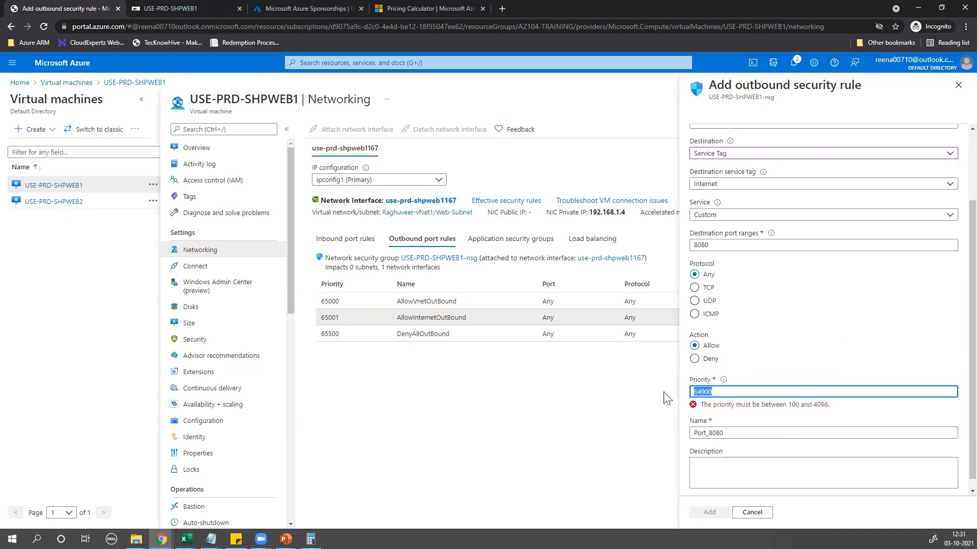
{"action": "type", "text": "110"}
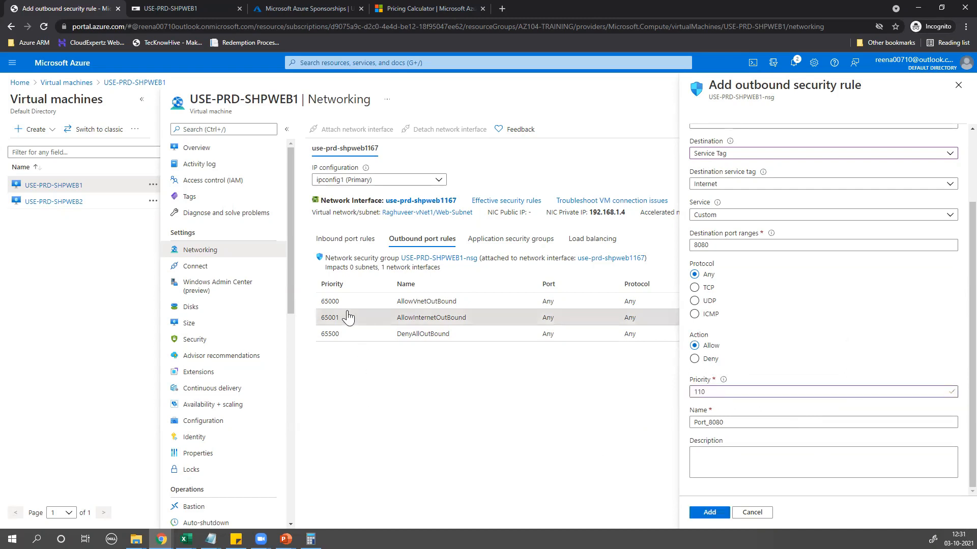
{"action": "left_click_drag", "start_coordinate": [729, 421], "coordinate": [640, 419]}
{"action": "type", "text": "DenyIn"}
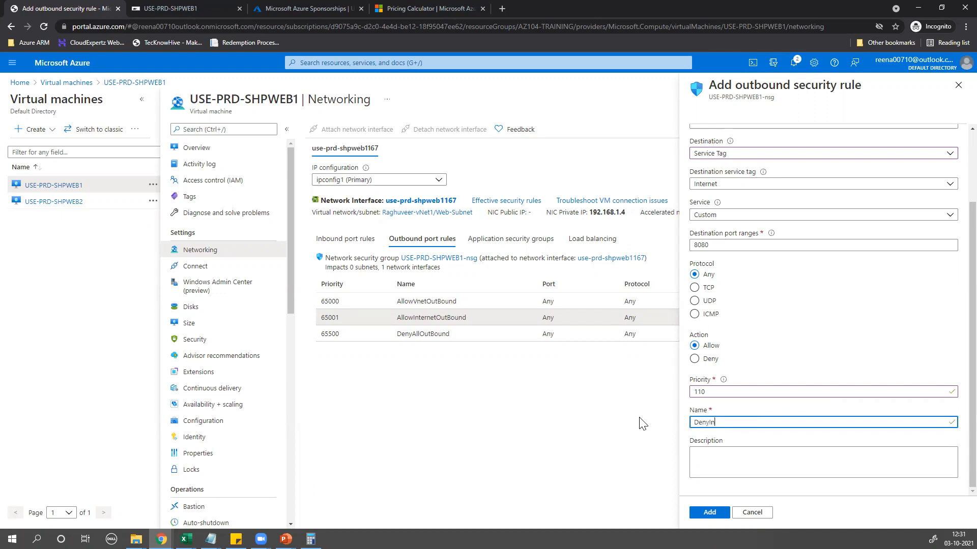
{"action": "type", "text": "ternet"}
Describe the rule as a custom NSG denying internet connectivity from SharePoint Web Server, then add it
{"action": "left_click", "coordinate": [731, 460]}
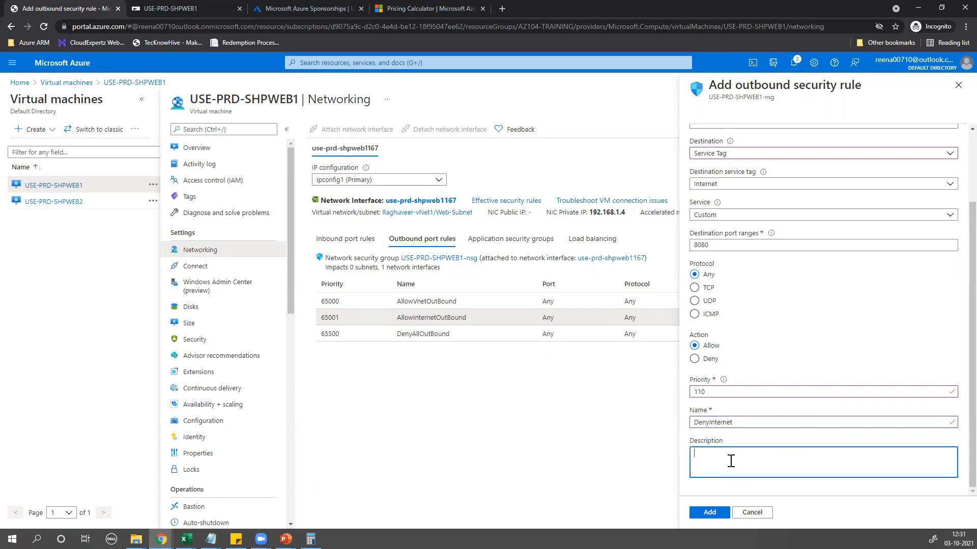
{"action": "type", "text": "THis i is a custom NSG which denies internet connectivity fr"}
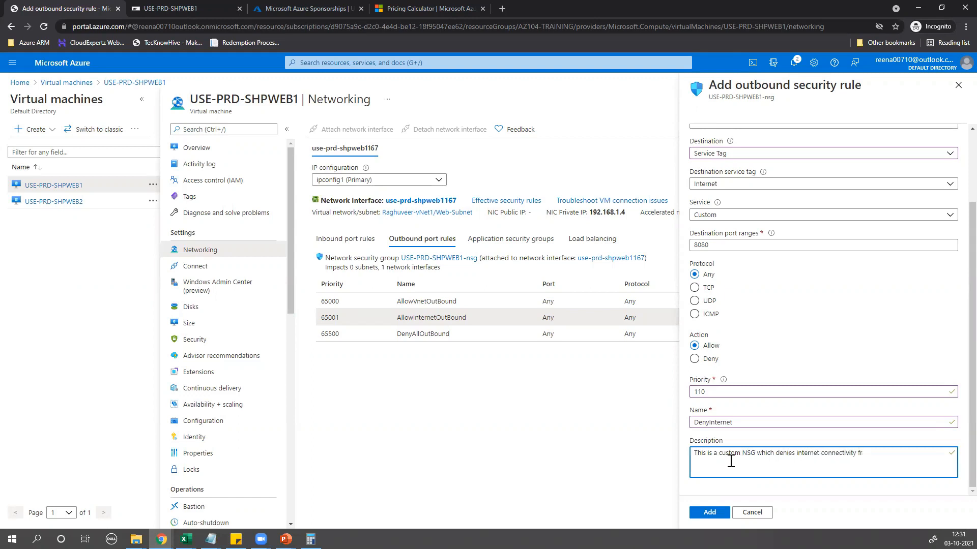
{"action": "type", "text": "SH"}
{"action": "key", "text": "BackSpace"}
{"action": "type", "text": "hparing"}
{"action": "key", "text": "BackSpace"}
{"action": "key", "text": "BackSpace"}
{"action": "key", "text": "BackSpace"}
{"action": "key", "text": "BackSpace"}
{"action": "key", "text": "BackSpace"}
{"action": "key", "text": "BackSpace"}
{"action": "key", "text": "BackSpace"}
{"action": "type", "text": "harePoint Web SErverver"}
{"action": "left_click", "coordinate": [711, 515]}
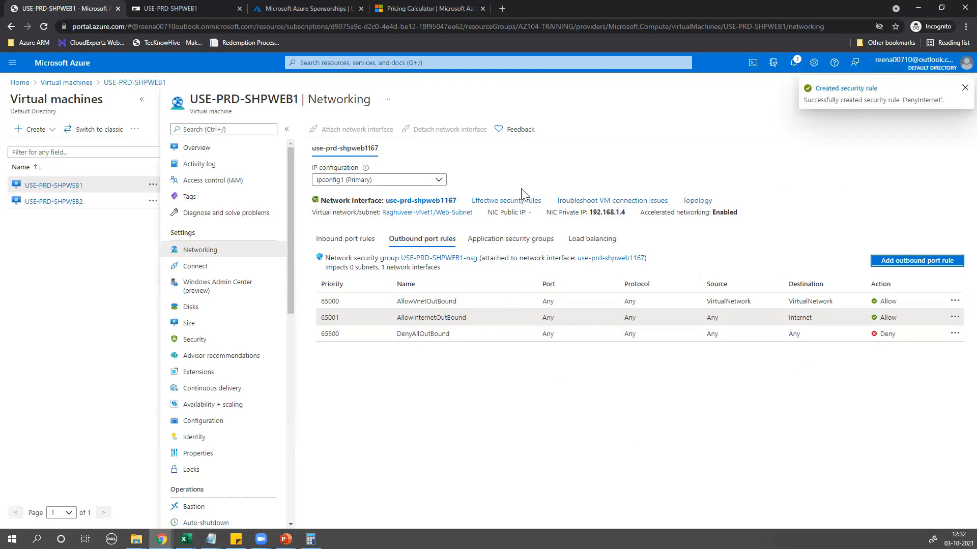
Reload the VM's Networking page and open DenyInternet from its outbound port rules
{"action": "left_click", "coordinate": [44, 26]}
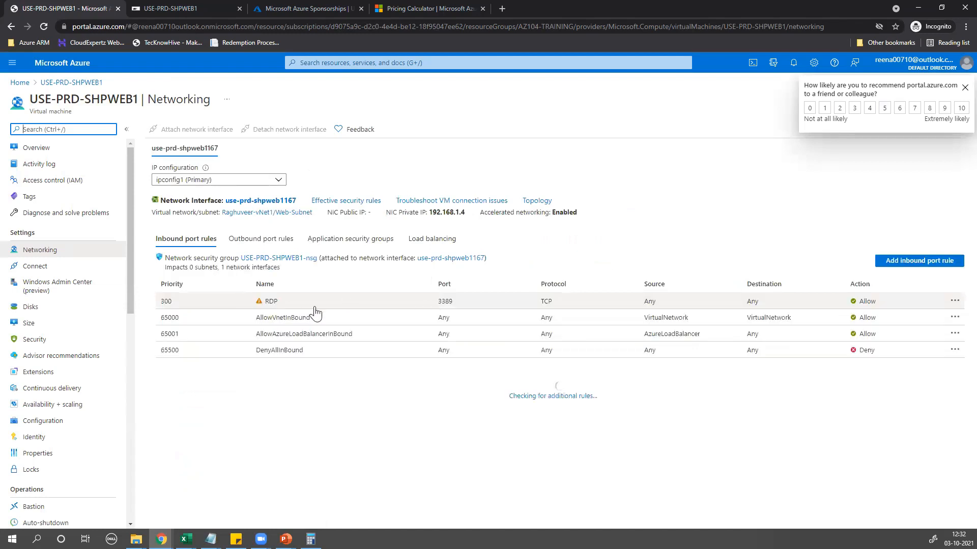
{"action": "left_click", "coordinate": [272, 239]}
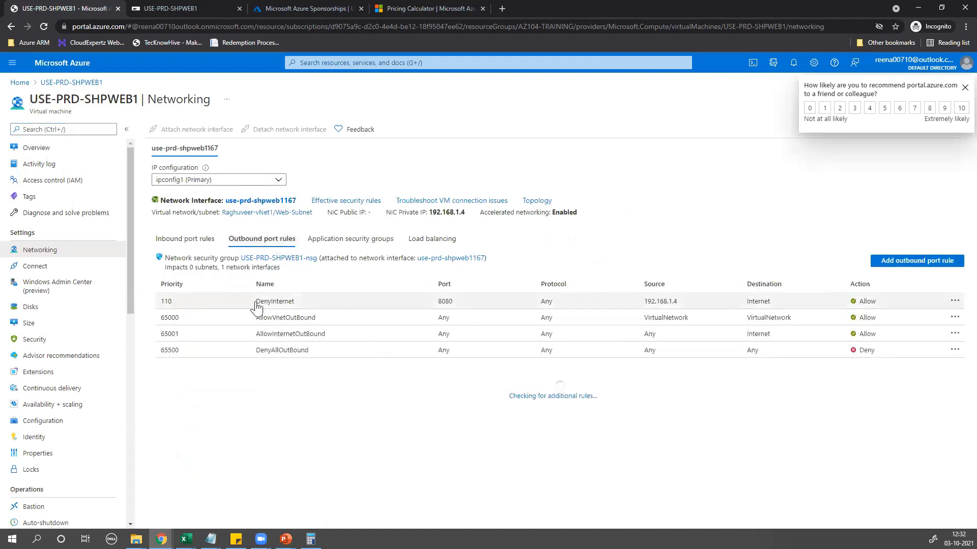
{"action": "left_click", "coordinate": [336, 305]}
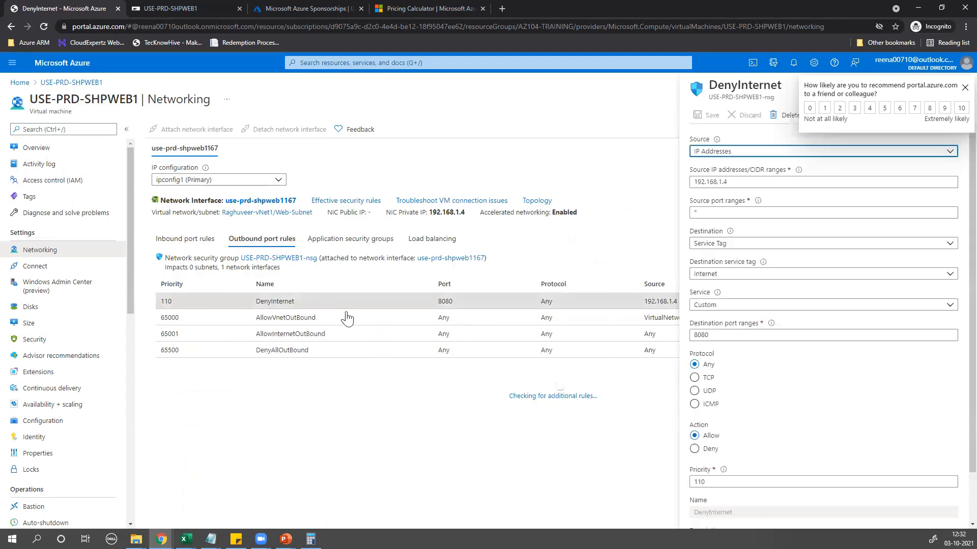
Switch DenyInternet's action to Deny, save it, and dismiss the feedback survey
{"action": "scroll", "coordinate": [757, 388], "scroll_direction": "down", "scroll_amount": 2}
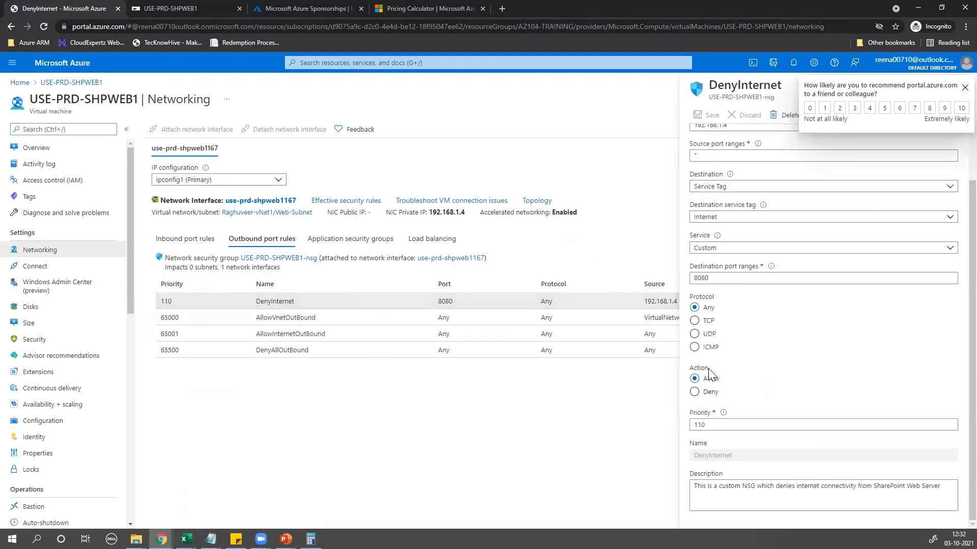
{"action": "left_click", "coordinate": [695, 394]}
{"action": "left_click", "coordinate": [707, 118]}
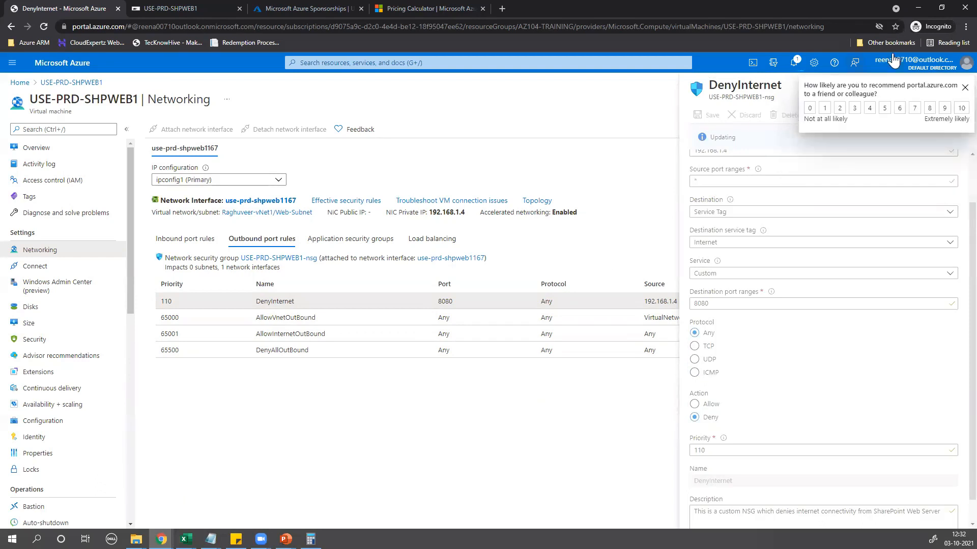
{"action": "left_click", "coordinate": [964, 87]}
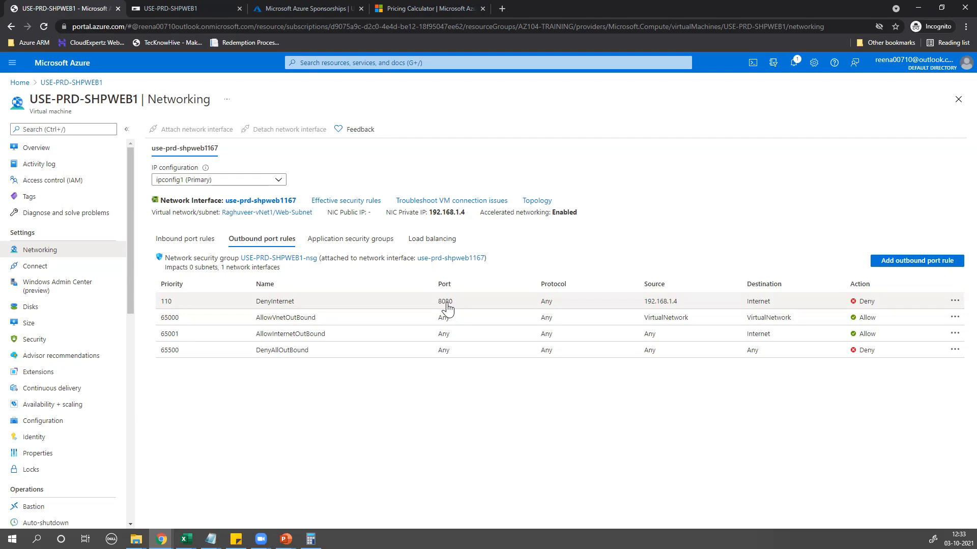
Change DenyInternet's destination port from 8080 to * and save, then return to the Bastion session
{"action": "left_click", "coordinate": [832, 304]}
{"action": "scroll", "coordinate": [738, 328], "scroll_direction": "down", "scroll_amount": 1}
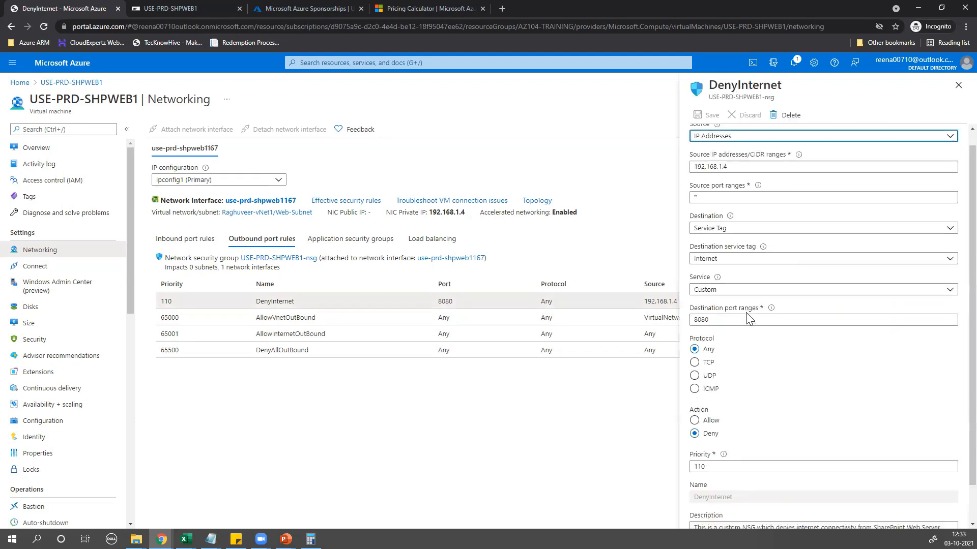
{"action": "left_click_drag", "start_coordinate": [723, 288], "coordinate": [673, 294]}
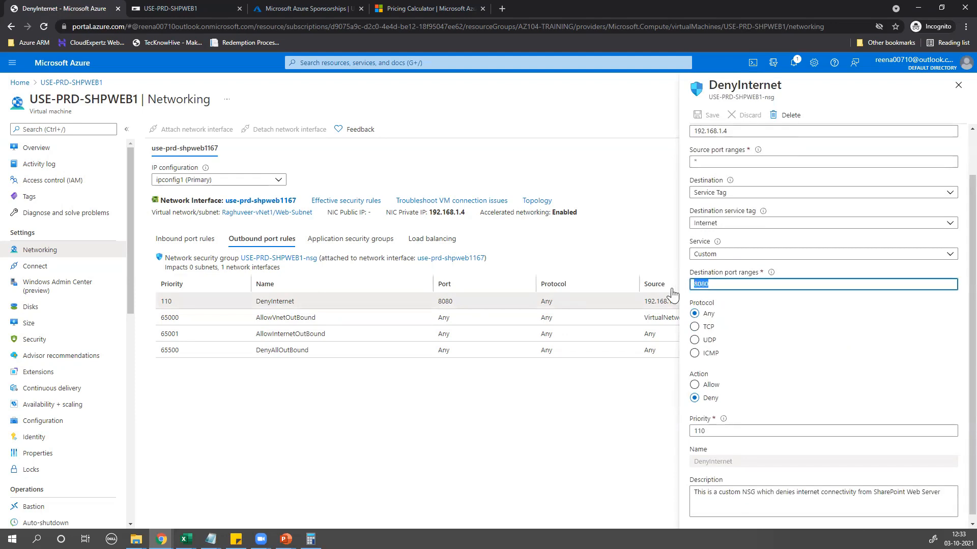
{"action": "type", "text": "*"}
{"action": "left_click", "coordinate": [594, 433]}
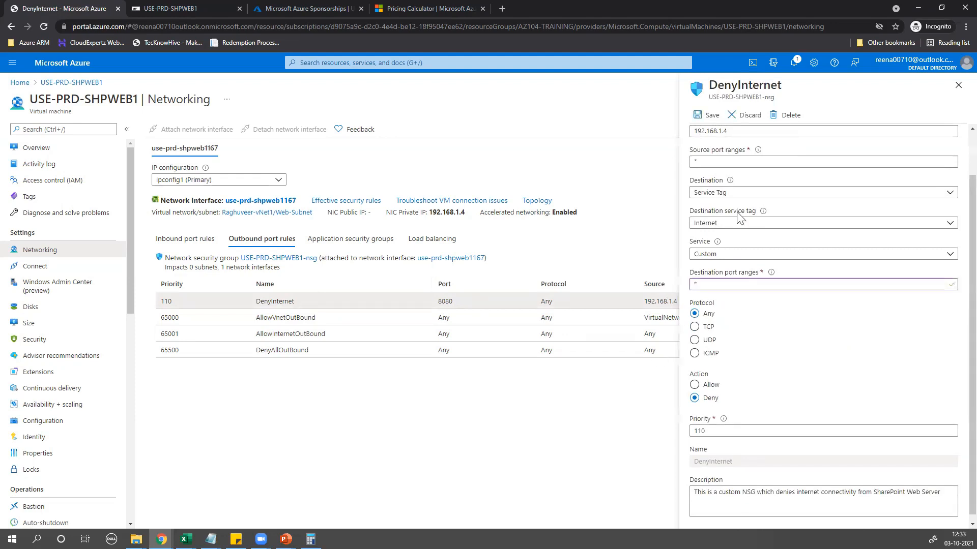
{"action": "left_click", "coordinate": [707, 115]}
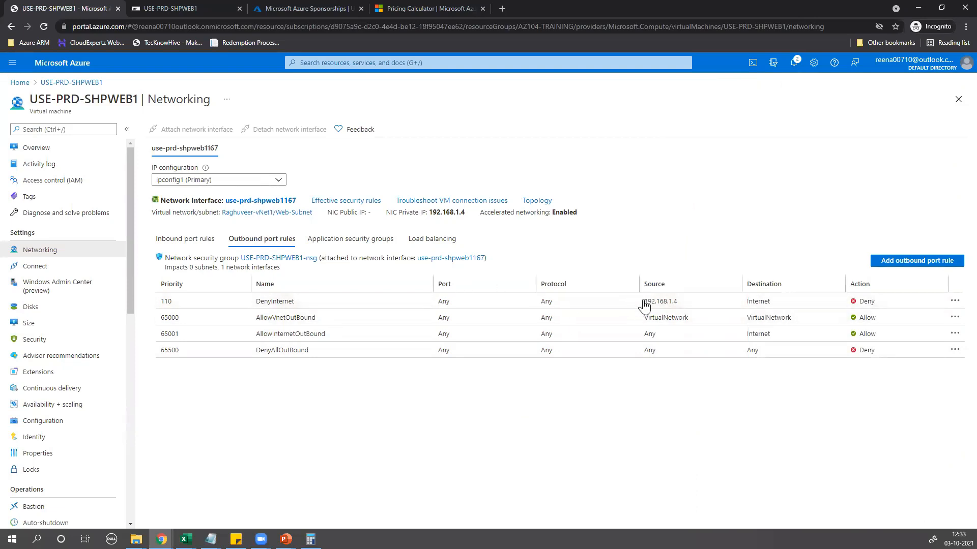
{"action": "left_click_drag", "start_coordinate": [642, 301], "coordinate": [773, 305]}
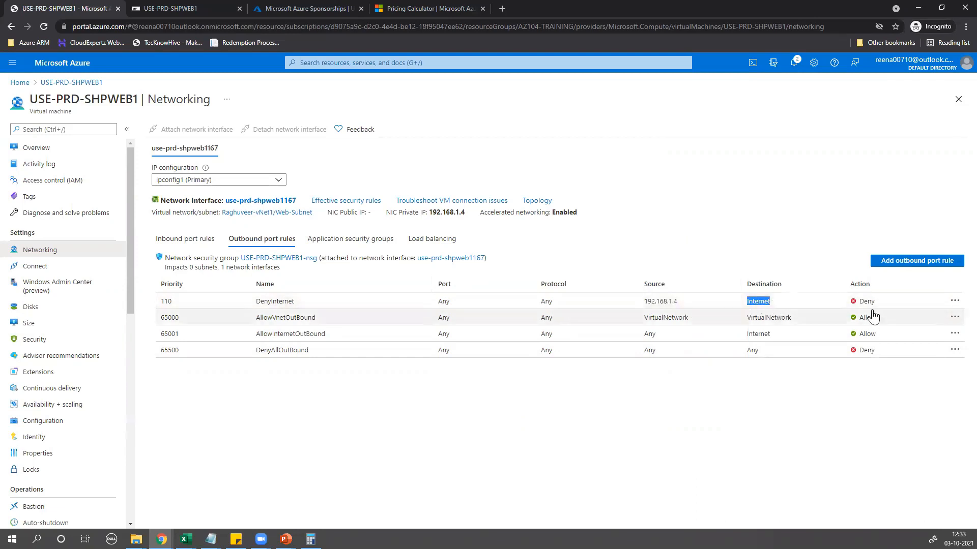
{"action": "left_click", "coordinate": [194, 7]}
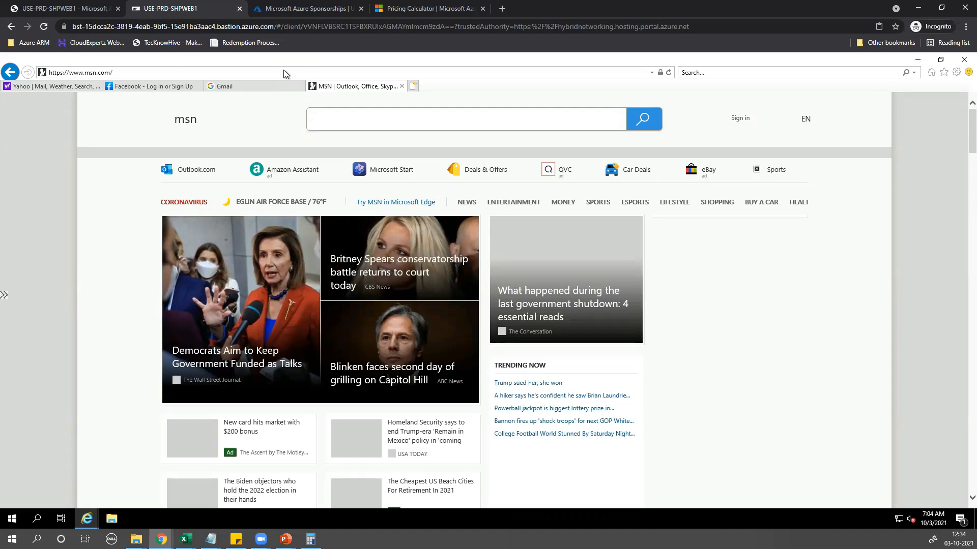
Select the Yahoo tab in the remote IE, reload the Bastion tab, and close it after it fails
{"action": "left_click", "coordinate": [36, 87]}
{"action": "left_click", "coordinate": [44, 27]}
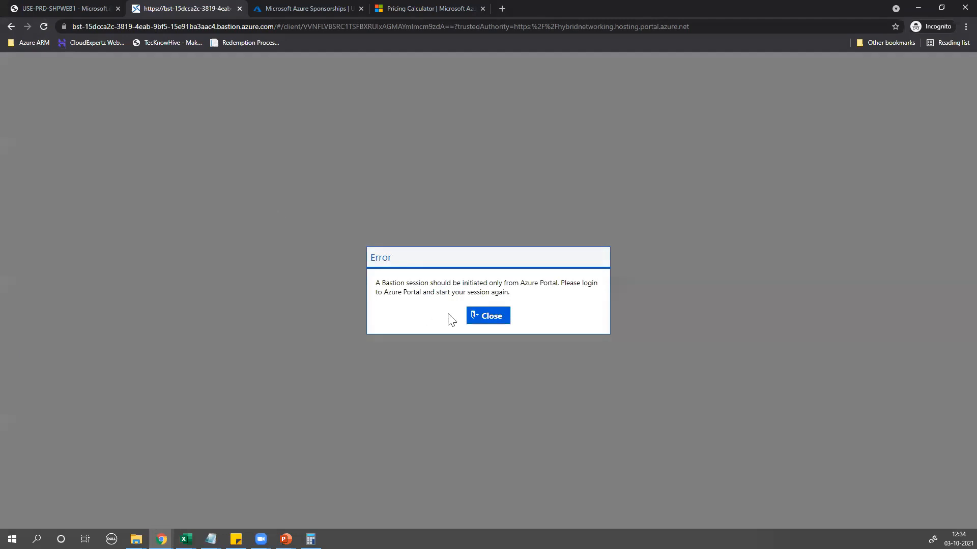
{"action": "left_click", "coordinate": [240, 9]}
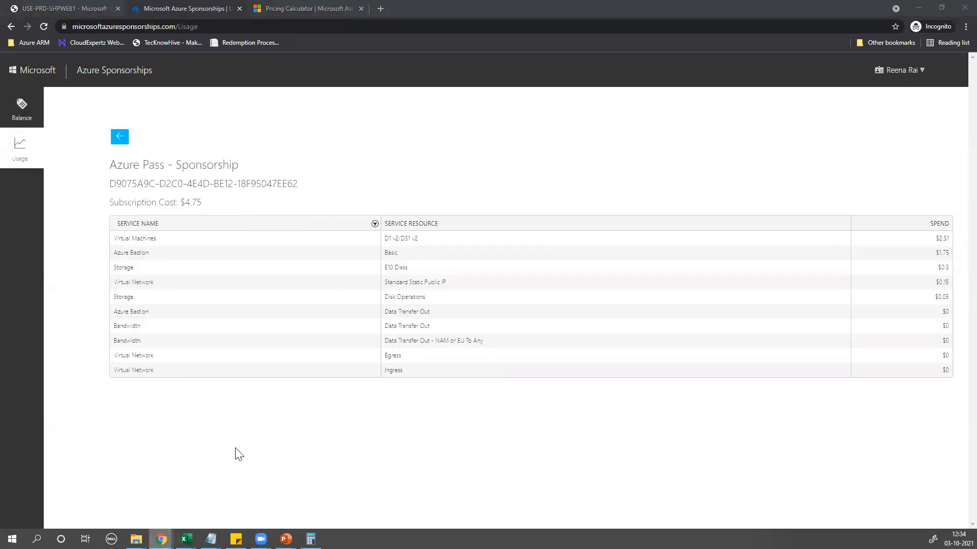
Review the $4.75 Azure Pass usage breakdown, then switch back to the VM's portal tab
{"action": "mouse_move", "coordinate": [161, 540]}
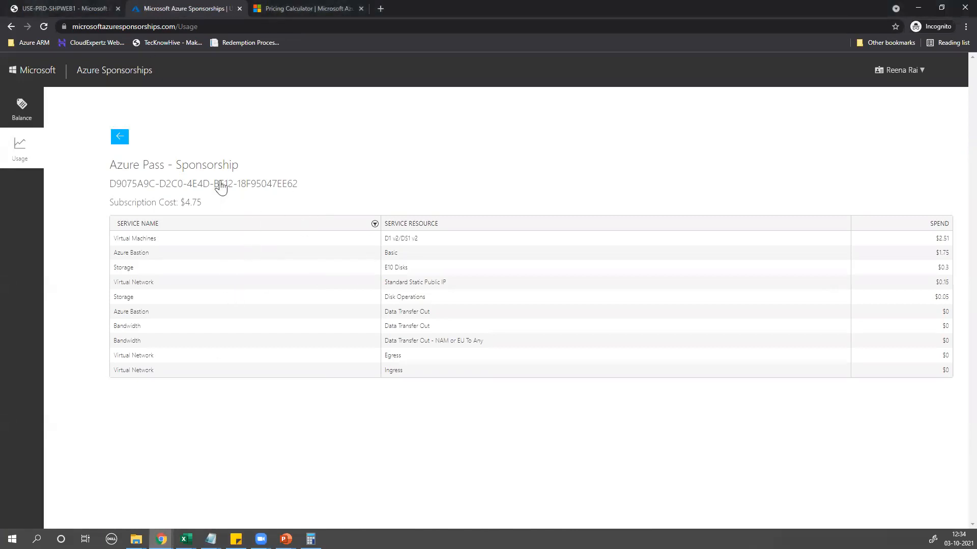
{"action": "key", "text": "ctrl+shift+Tab"}
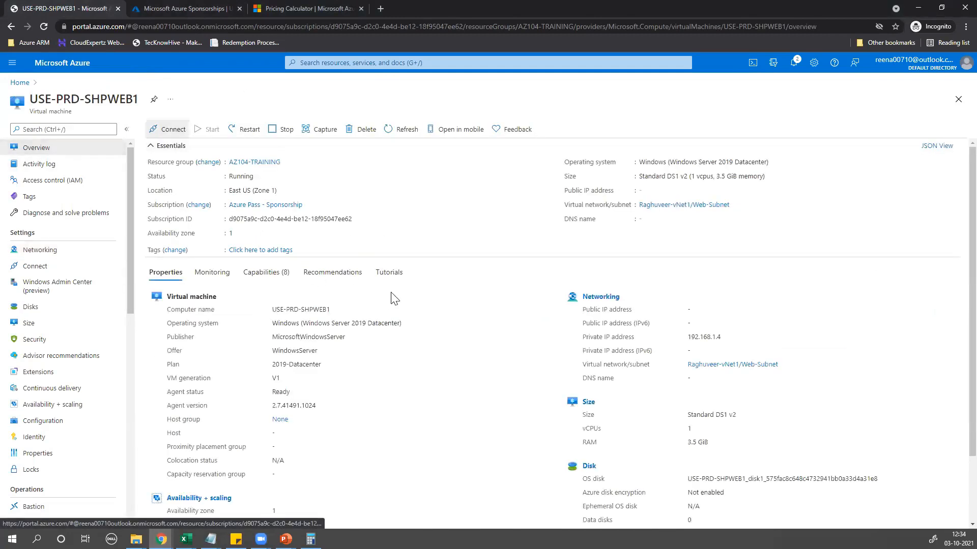
Connect to USE-PRD-SHPWEB1 through Bastion using the VM's admin username and password
{"action": "left_click", "coordinate": [188, 223]}
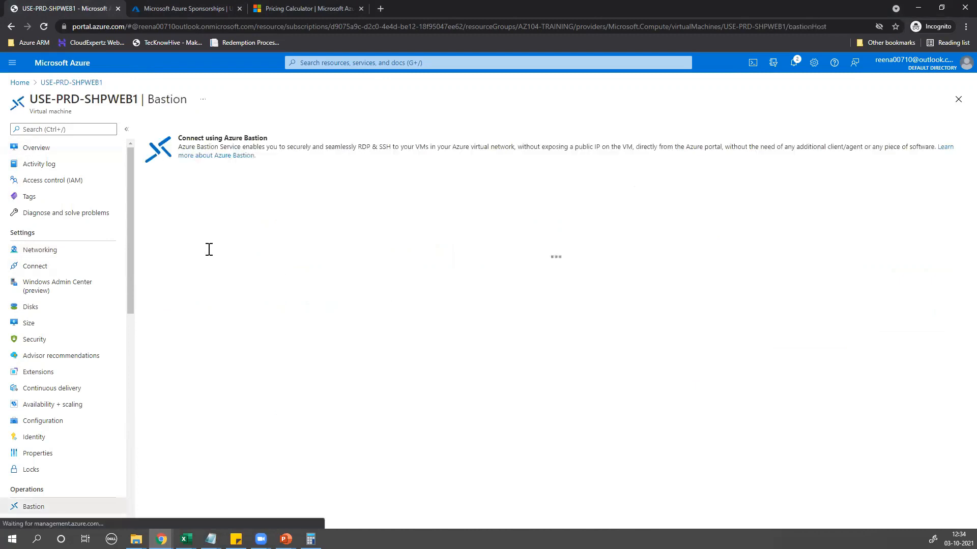
{"action": "left_click", "coordinate": [210, 249]}
{"action": "type", "text": "azure"}
{"action": "key", "text": "BackSpace"}
{"action": "key", "text": "BackSpace"}
{"action": "key", "text": "BackSpace"}
{"action": "key", "text": "BackSpace"}
{"action": "type", "text": "AzureUser"}
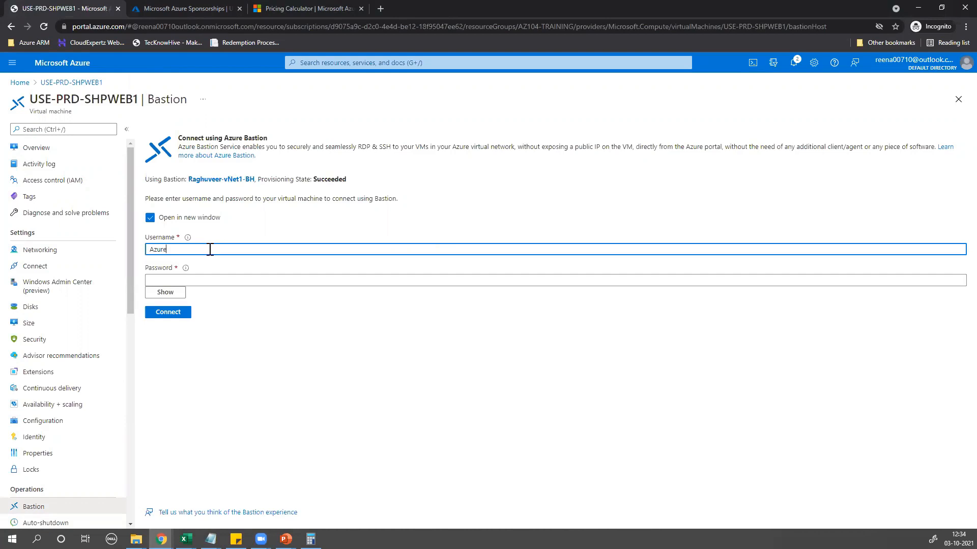
{"action": "left_click", "coordinate": [159, 281]}
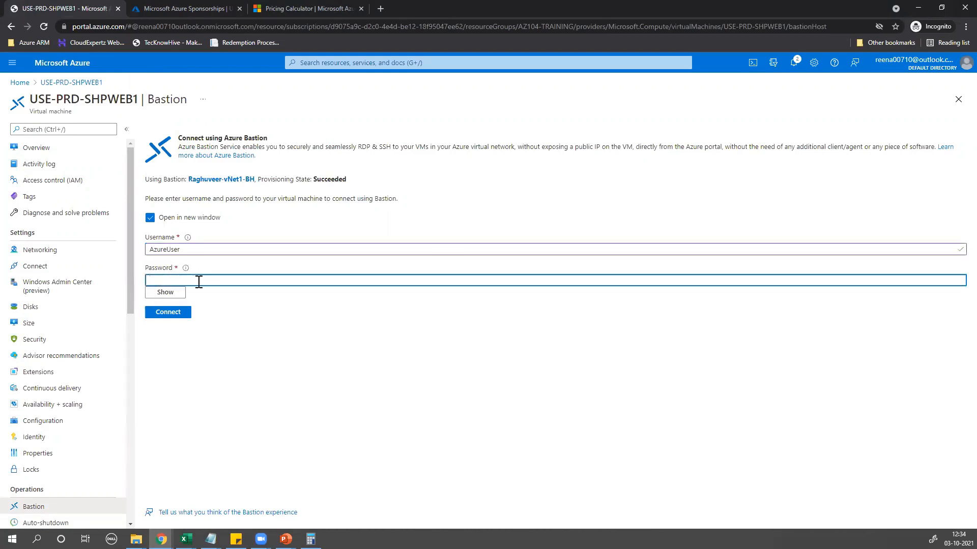
{"action": "mouse_move", "coordinate": [183, 269]}
{"action": "type", "text": "••••••••••"}
{"action": "key", "text": "Return"}
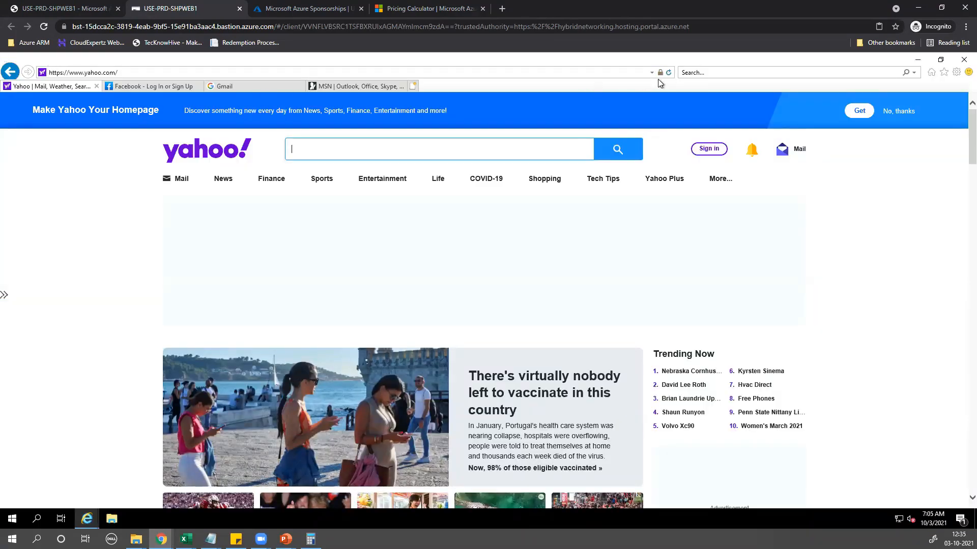
Check the Facebook, Gmail (reloaded) and MSN tabs, each showing Can't reach this page
{"action": "left_click", "coordinate": [141, 91]}
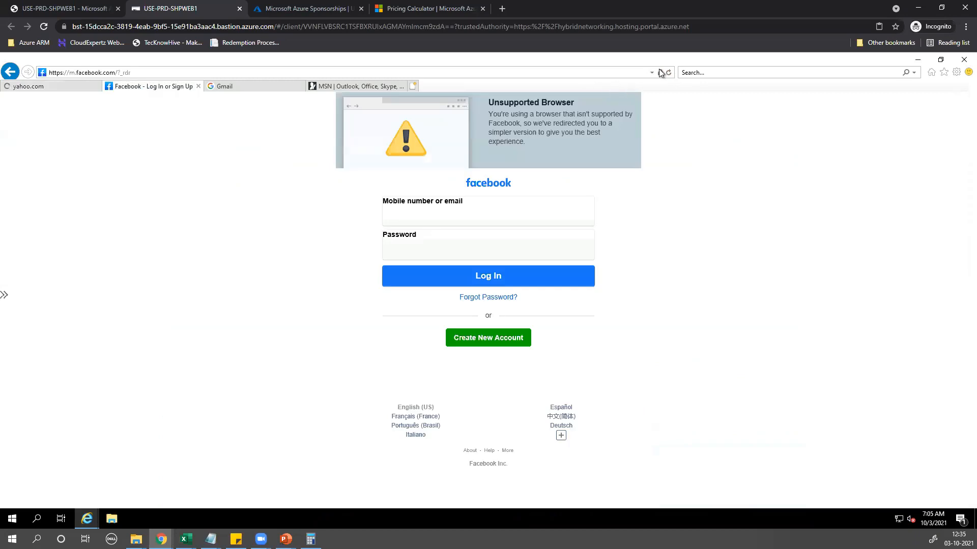
{"action": "left_click", "coordinate": [258, 88]}
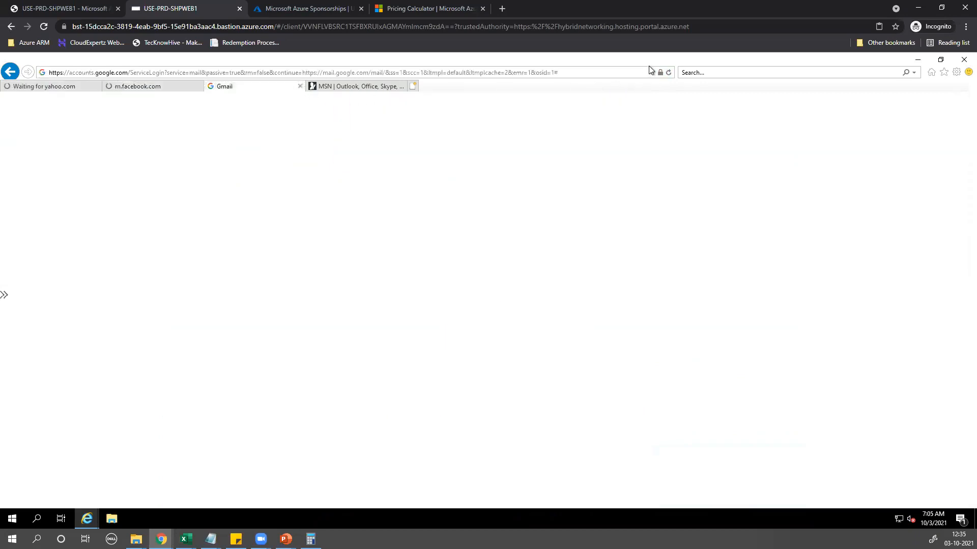
{"action": "left_click", "coordinate": [668, 74]}
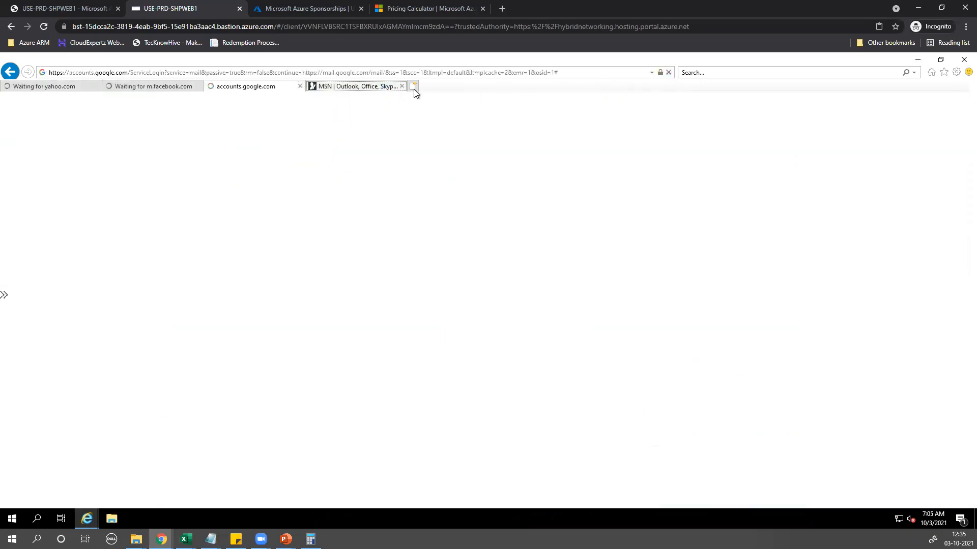
{"action": "left_click", "coordinate": [356, 86]}
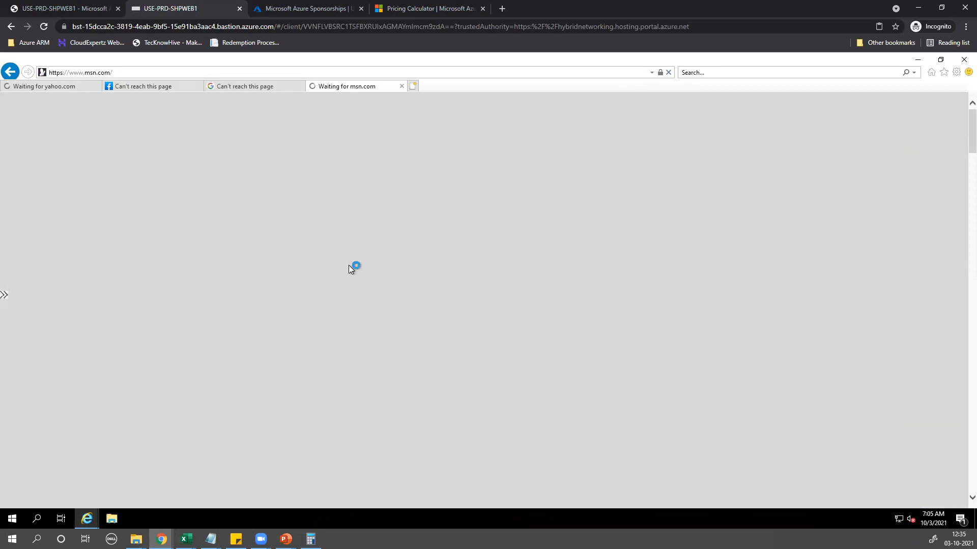
Restore the remote Internet Explorer window to a smaller size
{"action": "right_click", "coordinate": [220, 8]}
{"action": "left_click", "coordinate": [379, 148]}
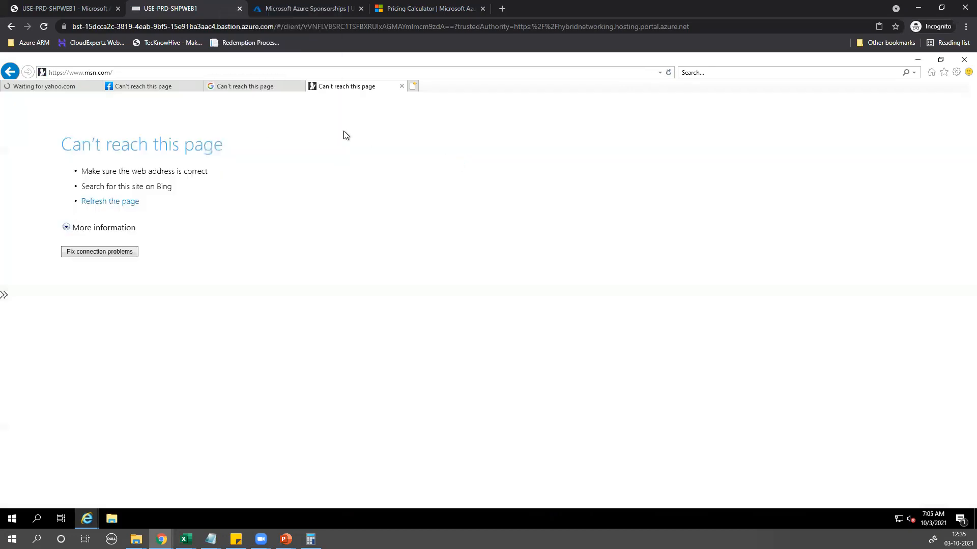
{"action": "double_click", "coordinate": [259, 61]}
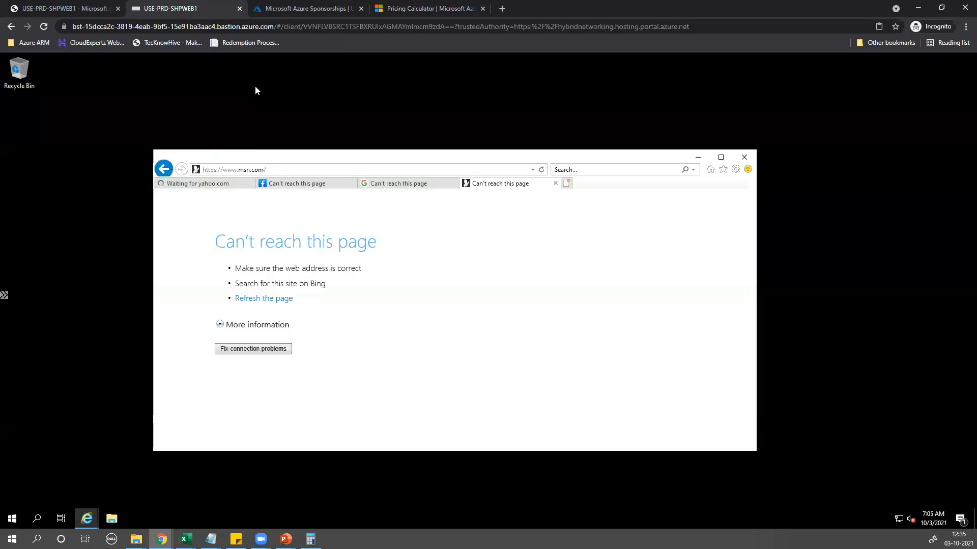
{"action": "left_click", "coordinate": [288, 188]}
{"action": "left_click", "coordinate": [229, 187]}
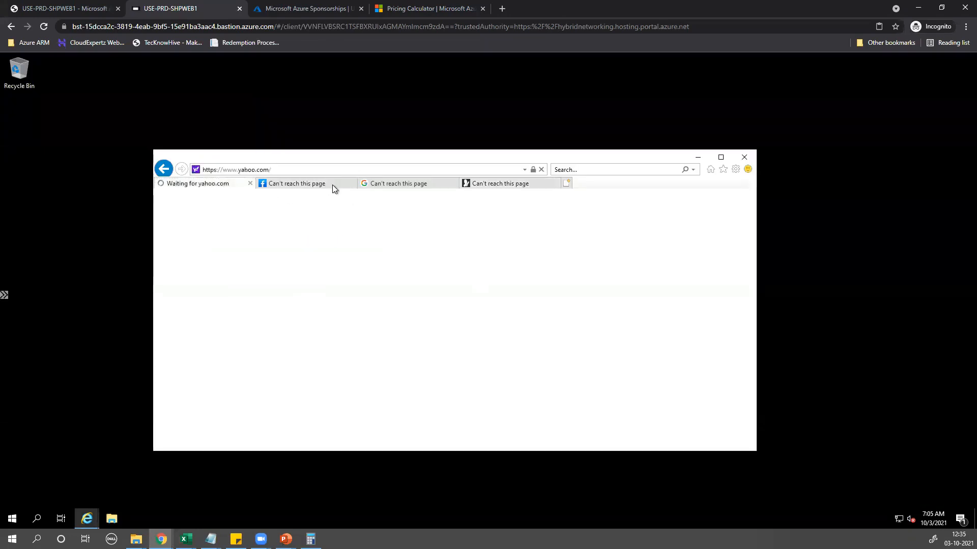
{"action": "left_click", "coordinate": [390, 186]}
{"action": "left_click", "coordinate": [483, 184]}
{"action": "left_click", "coordinate": [288, 185]}
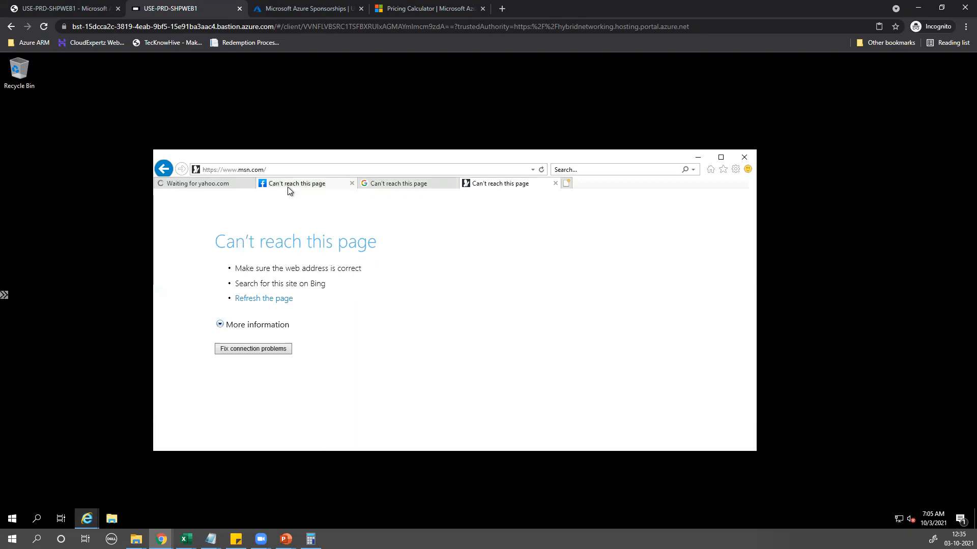
{"action": "left_click", "coordinate": [245, 187]}
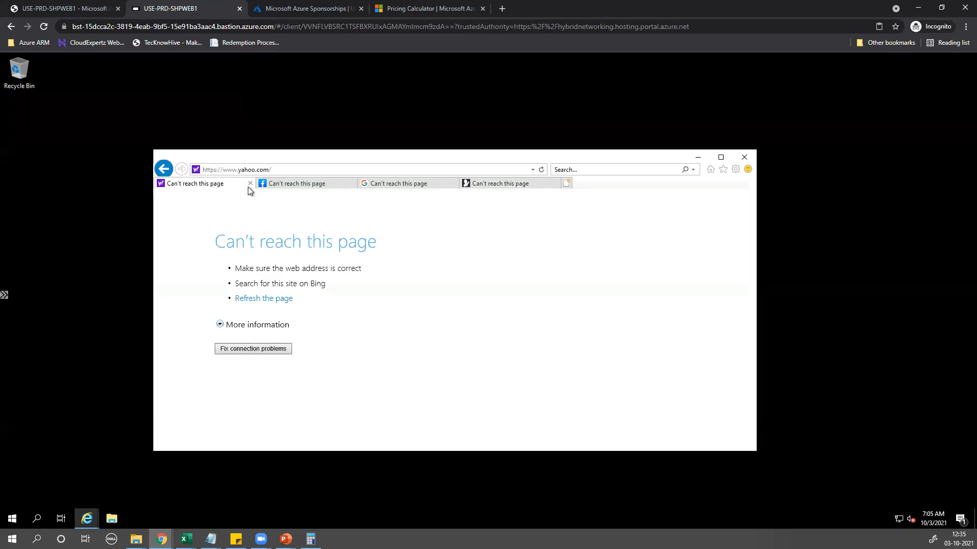
{"action": "left_click", "coordinate": [274, 184]}
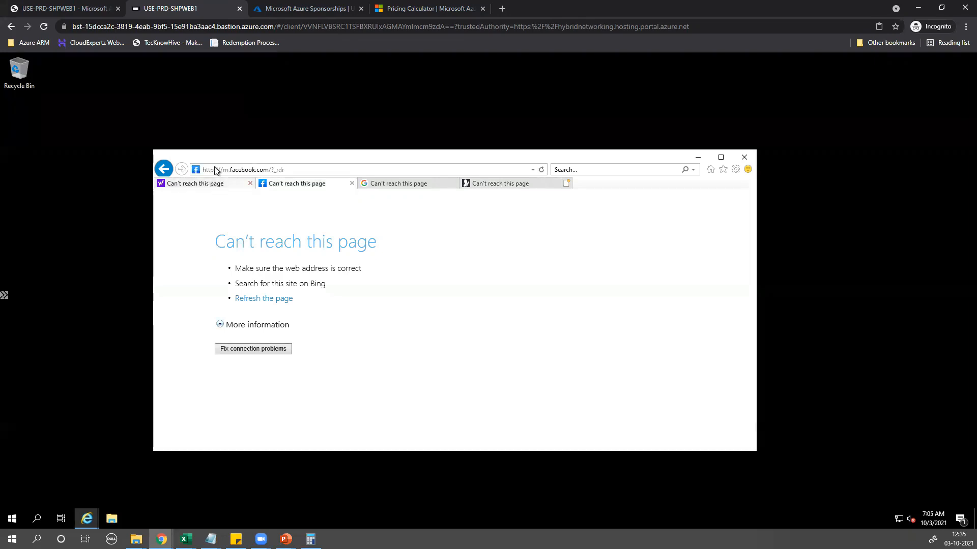
{"action": "left_click", "coordinate": [377, 185]}
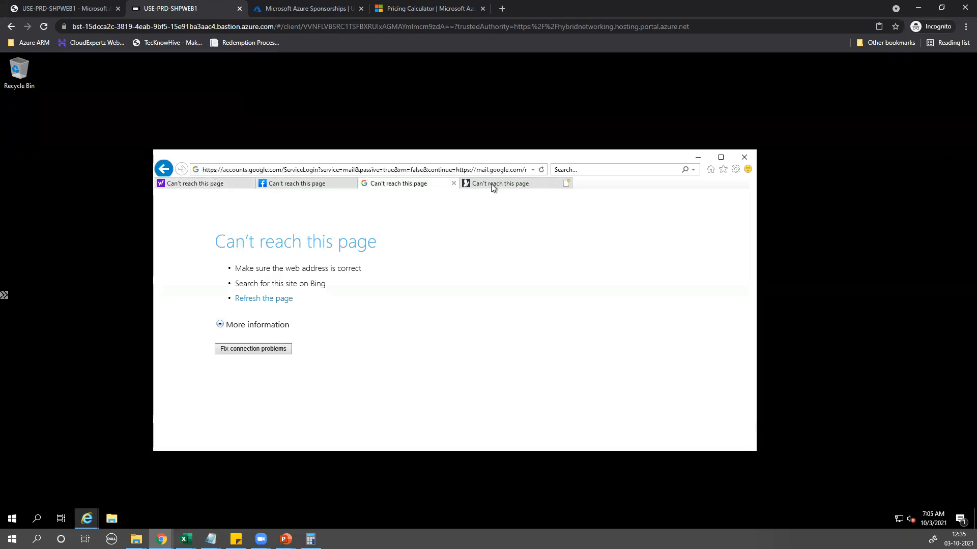
{"action": "left_click", "coordinate": [465, 186]}
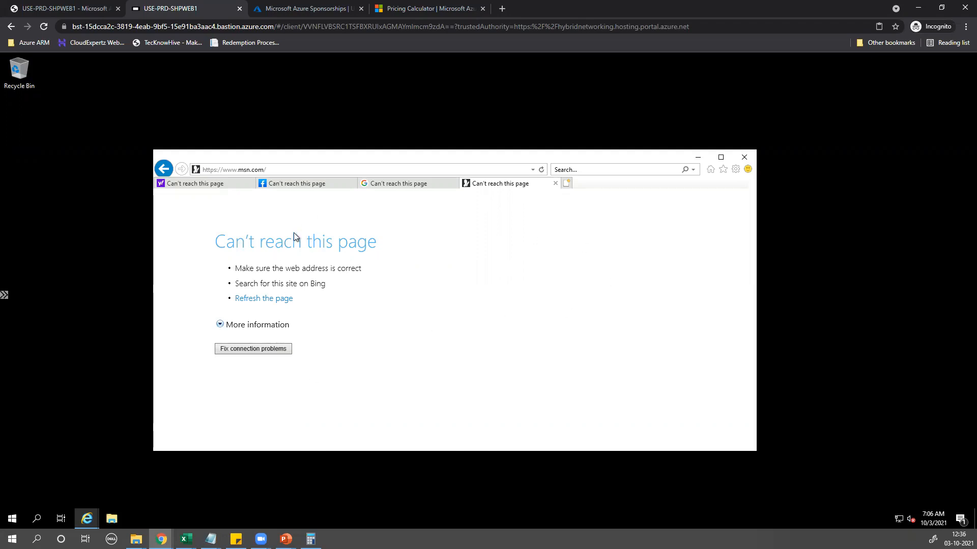
{"action": "left_click", "coordinate": [307, 9]}
Return to the VM's portal page and show its outbound port rules with DenyInternet set to Deny
{"action": "right_click", "coordinate": [137, 54]}
{"action": "left_click", "coordinate": [46, 6]}
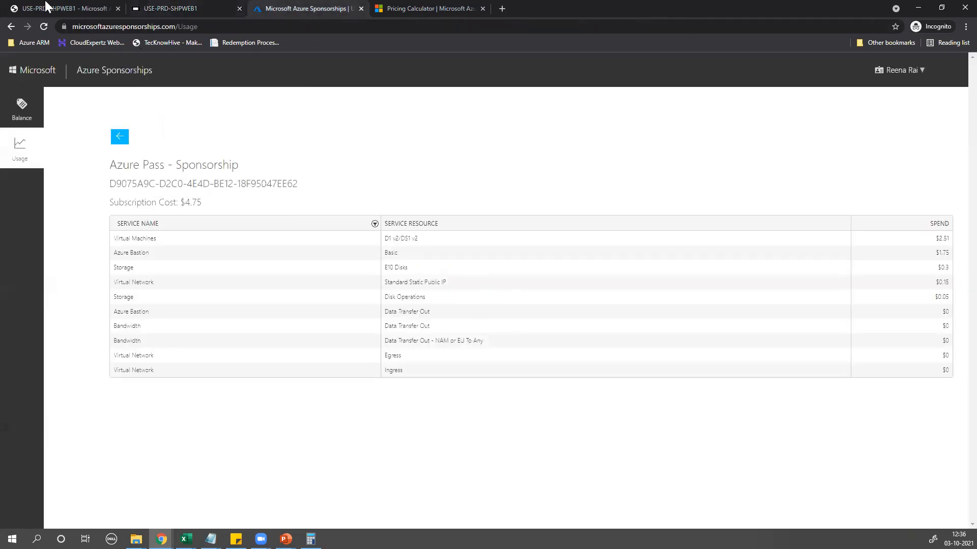
{"action": "left_click", "coordinate": [46, 6]}
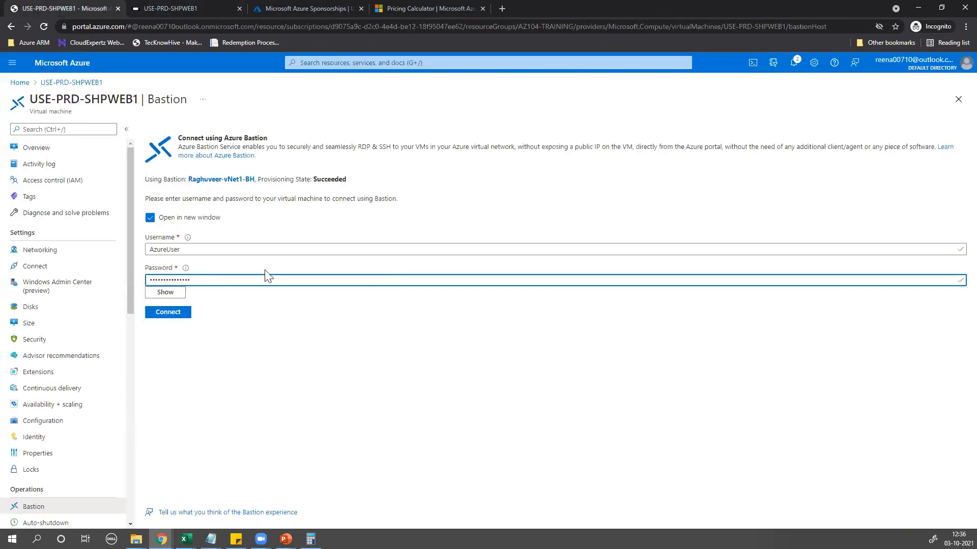
{"action": "left_click", "coordinate": [30, 251]}
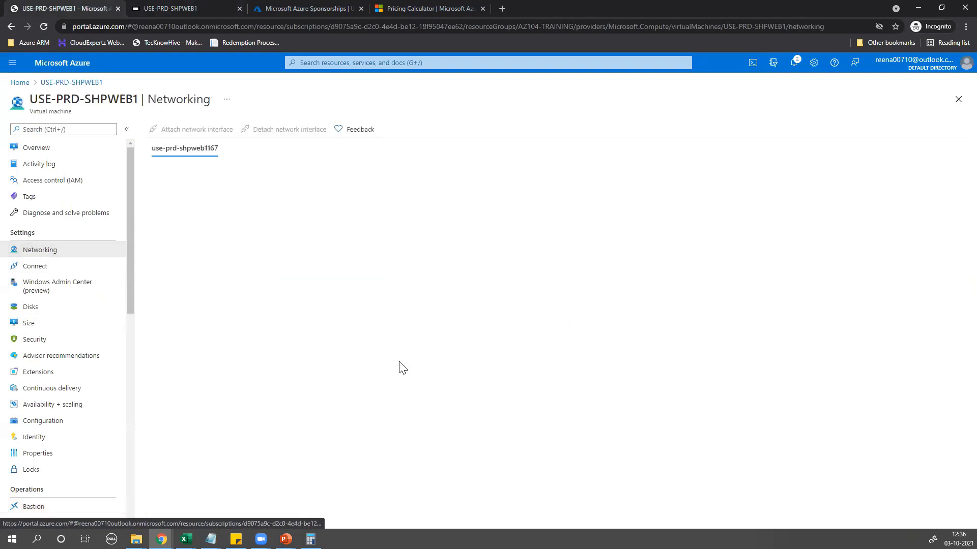
{"action": "left_click", "coordinate": [273, 240]}
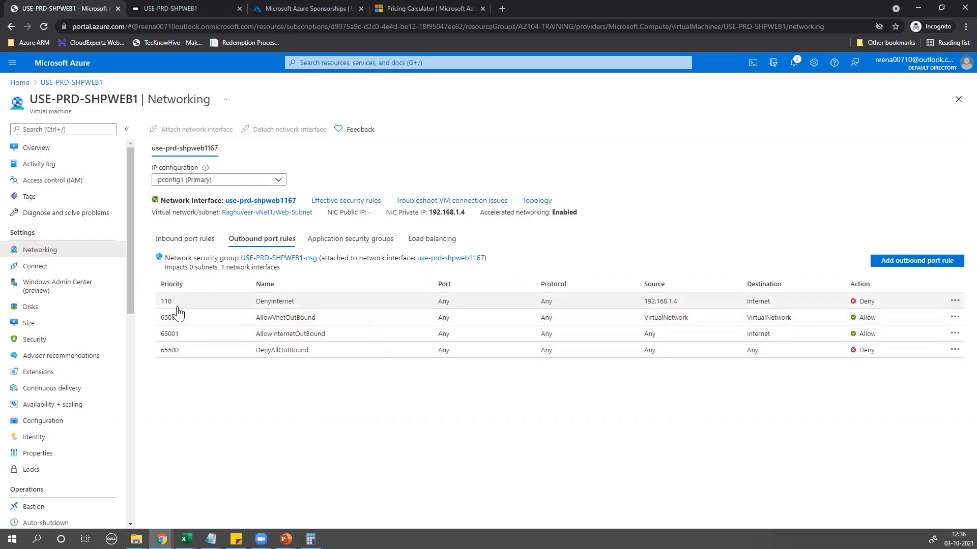
Open DenyInternet, set its action back to Allow, and save
{"action": "left_click", "coordinate": [729, 303]}
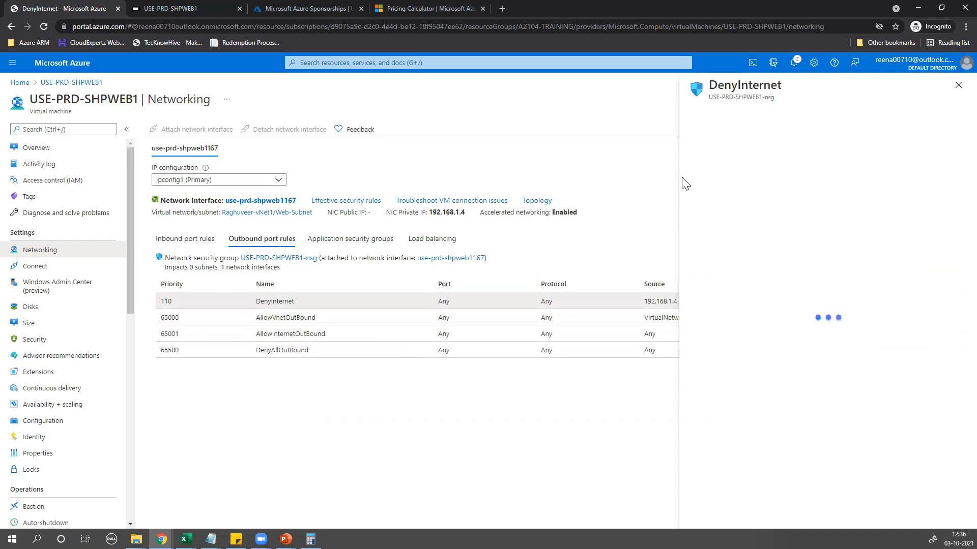
{"action": "scroll", "coordinate": [797, 327], "scroll_direction": "down", "scroll_amount": 3}
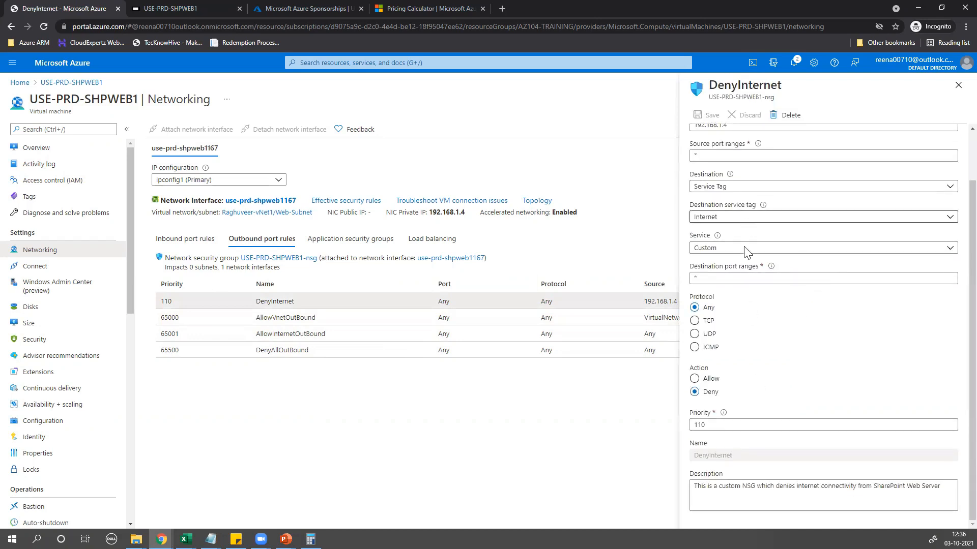
{"action": "left_click", "coordinate": [694, 380]}
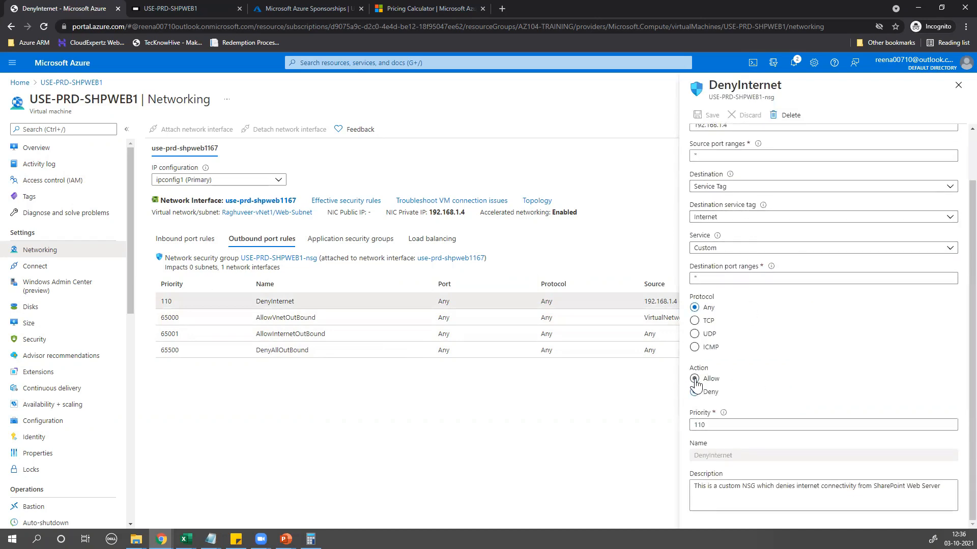
{"action": "left_click", "coordinate": [704, 115]}
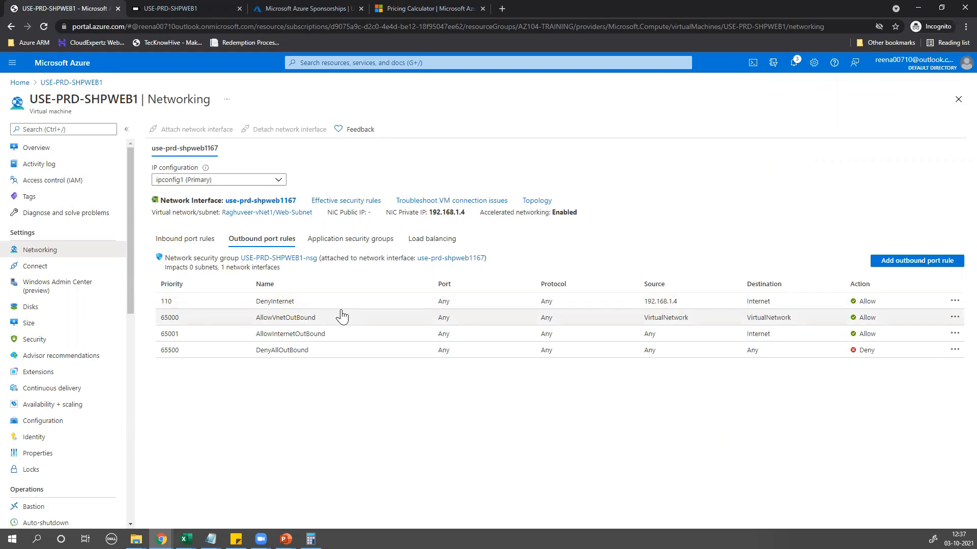
In the Bastion session, reload the MSN, Facebook and Google tabs so they load, then maximize IE
{"action": "left_click", "coordinate": [151, 6]}
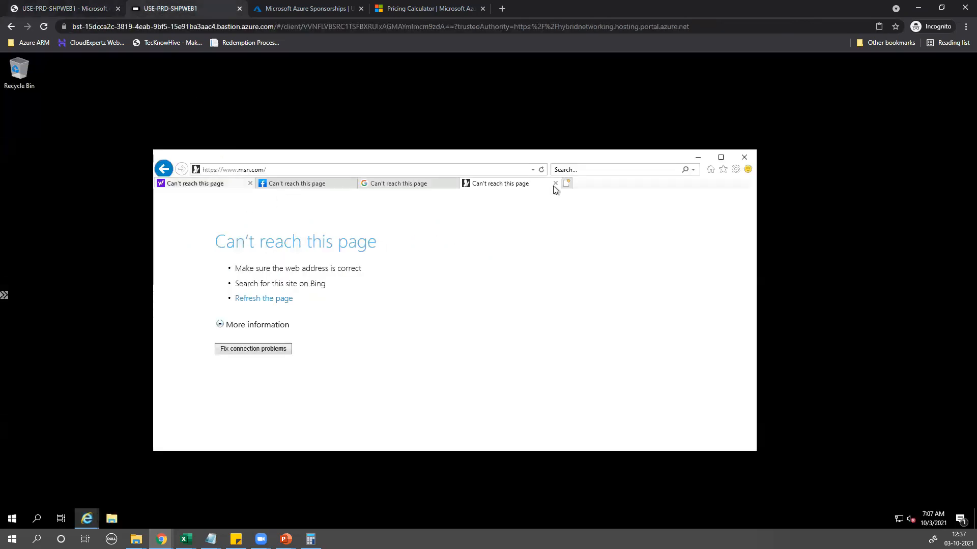
{"action": "left_click", "coordinate": [541, 169]}
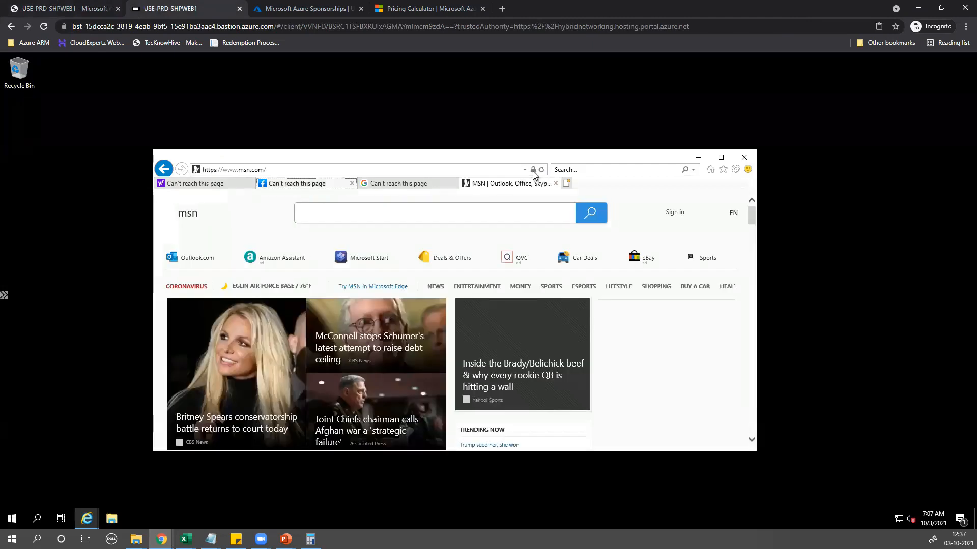
{"action": "left_click", "coordinate": [540, 170]}
{"action": "left_click", "coordinate": [422, 184]}
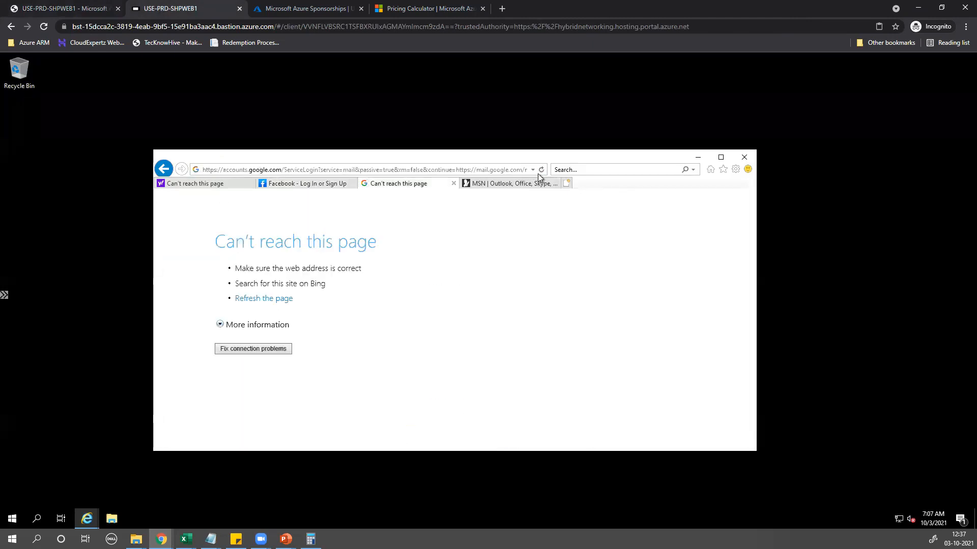
{"action": "left_click", "coordinate": [541, 169]}
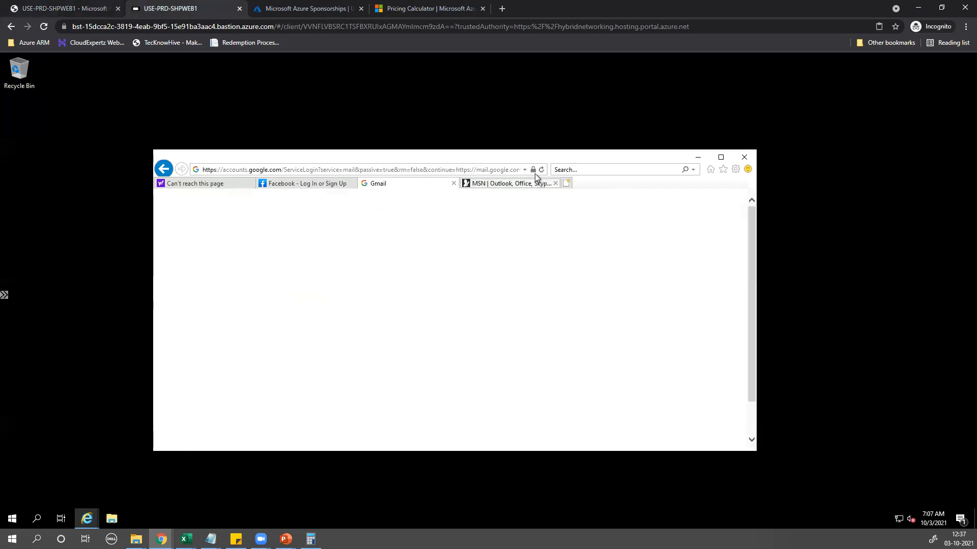
{"action": "left_click", "coordinate": [536, 183]}
{"action": "left_click", "coordinate": [542, 170]}
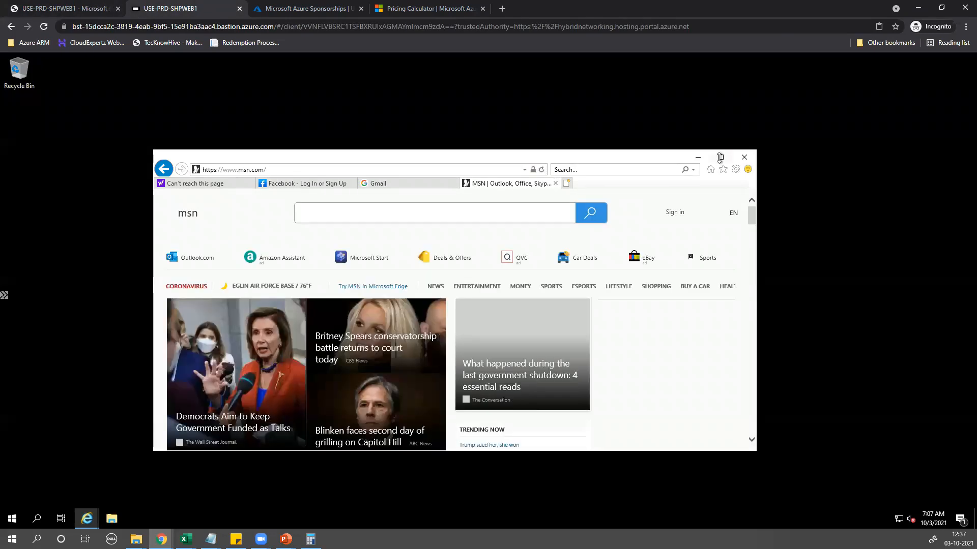
{"action": "left_click", "coordinate": [720, 157]}
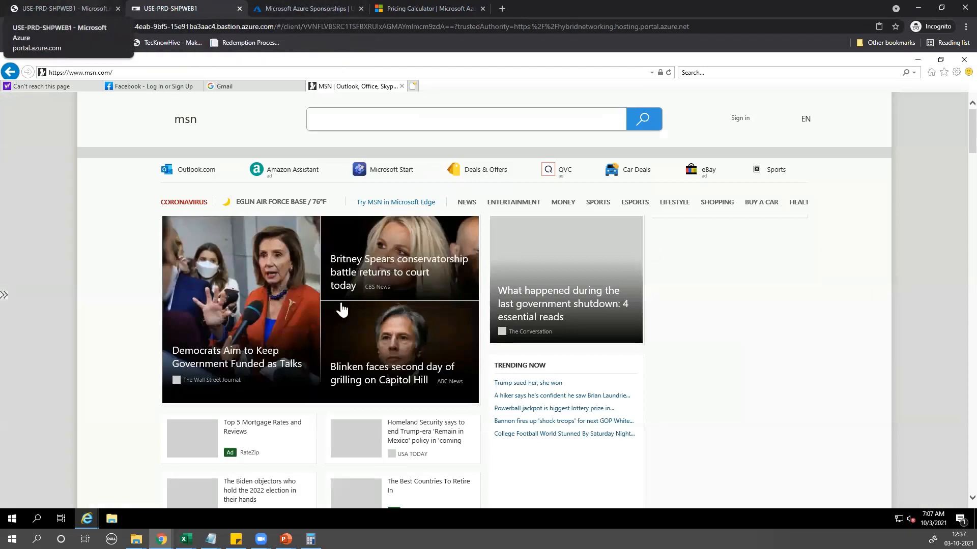
Set the DenyInternet rule back to Deny and bring up the Virtual Network A diagram slide
{"action": "key", "text": "ctrl+shift+Tab"}
{"action": "left_click", "coordinate": [707, 301]}
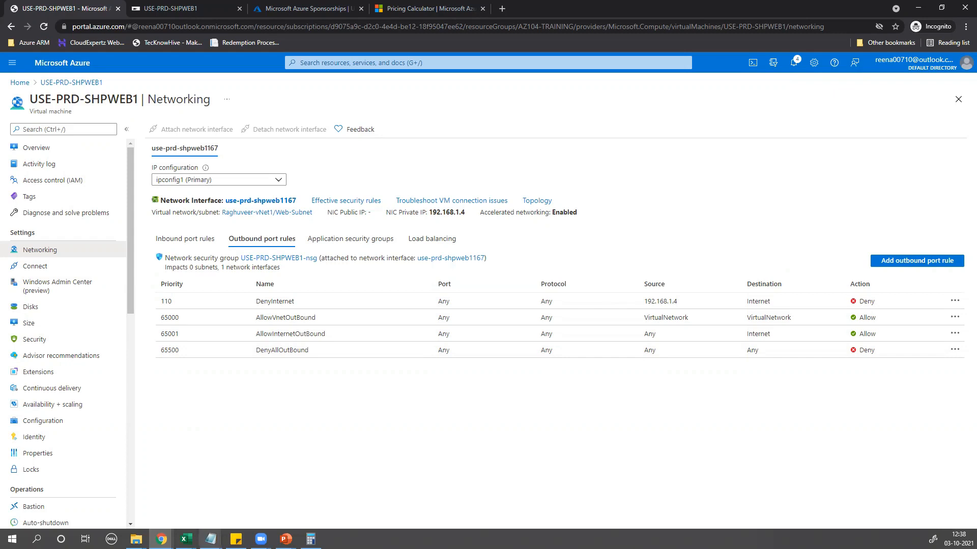
{"action": "left_click", "coordinate": [211, 539]}
{"action": "mouse_move", "coordinate": [285, 539]}
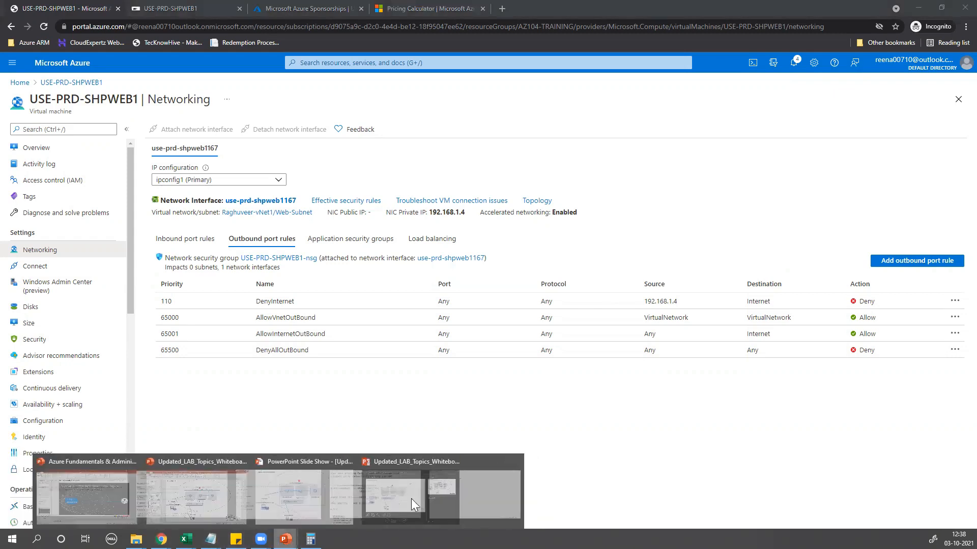
{"action": "left_click", "coordinate": [366, 499]}
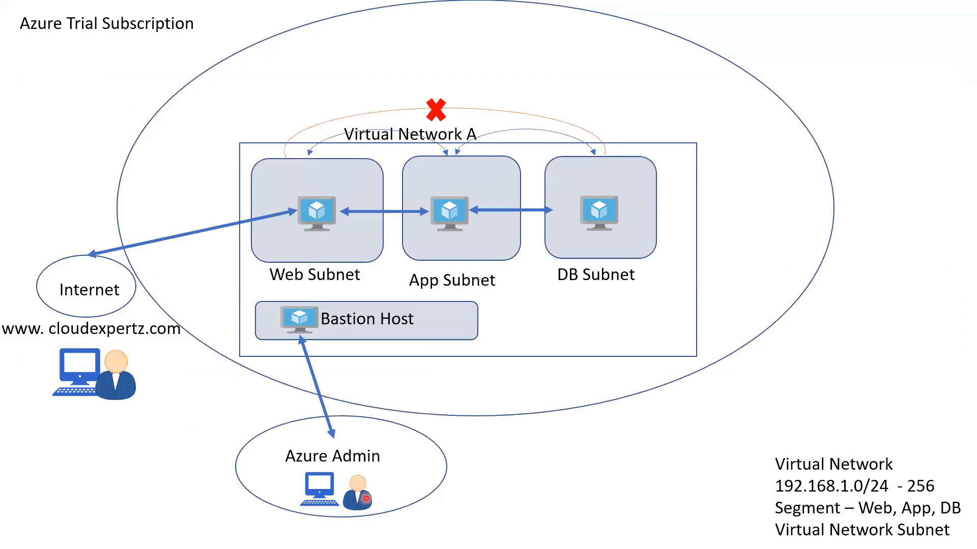
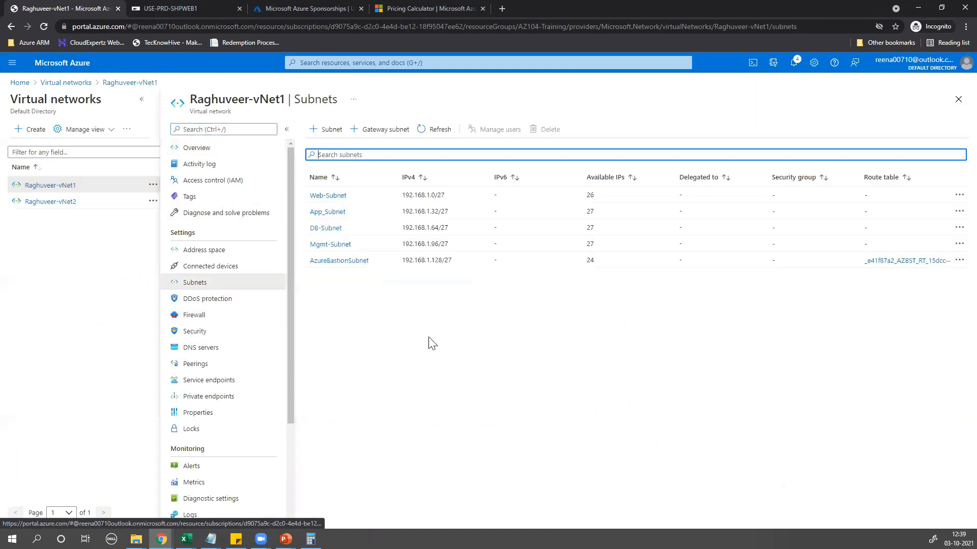
In the USE-PRD-SHPWEB1 Bastion session, close Internet Explorer with all its tabs
{"action": "left_click", "coordinate": [196, 366]}
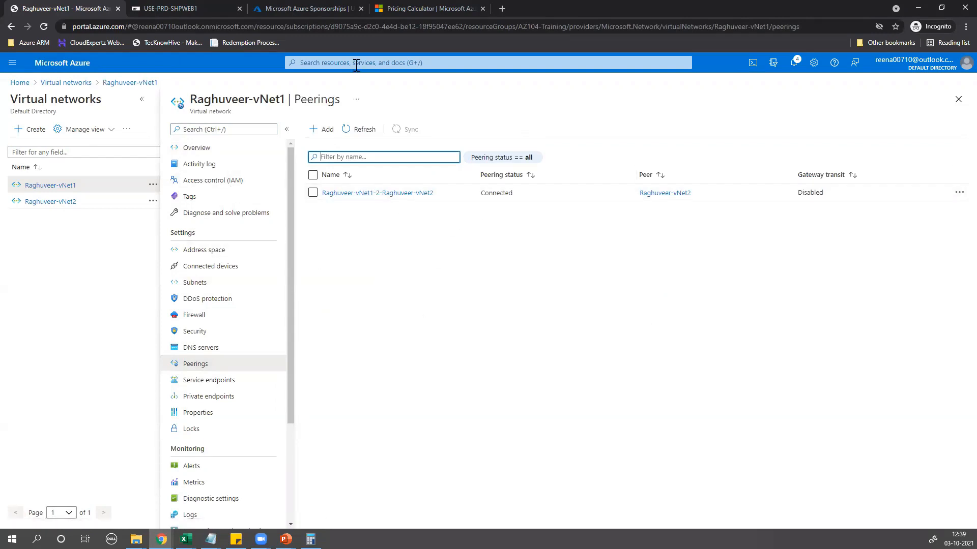
{"action": "left_click", "coordinate": [197, 9]}
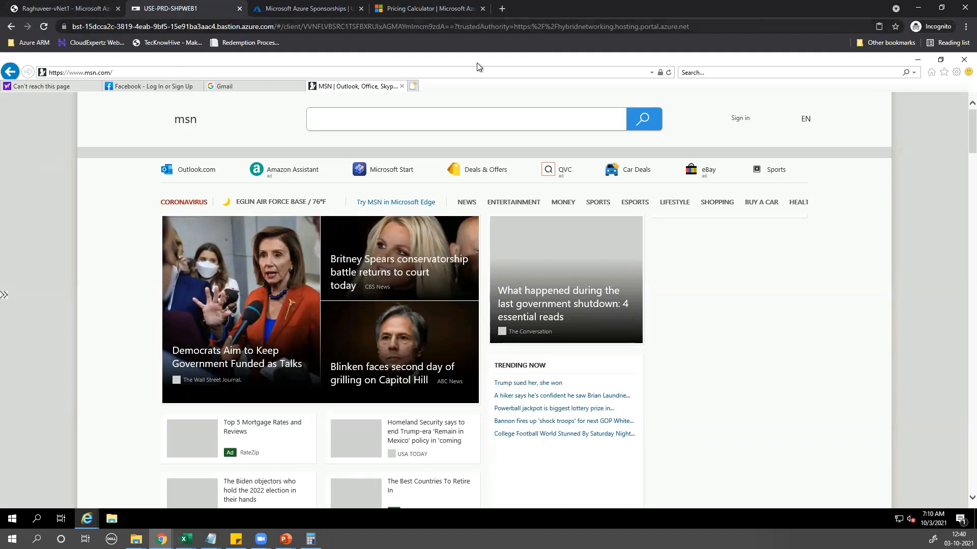
{"action": "left_click", "coordinate": [963, 59]}
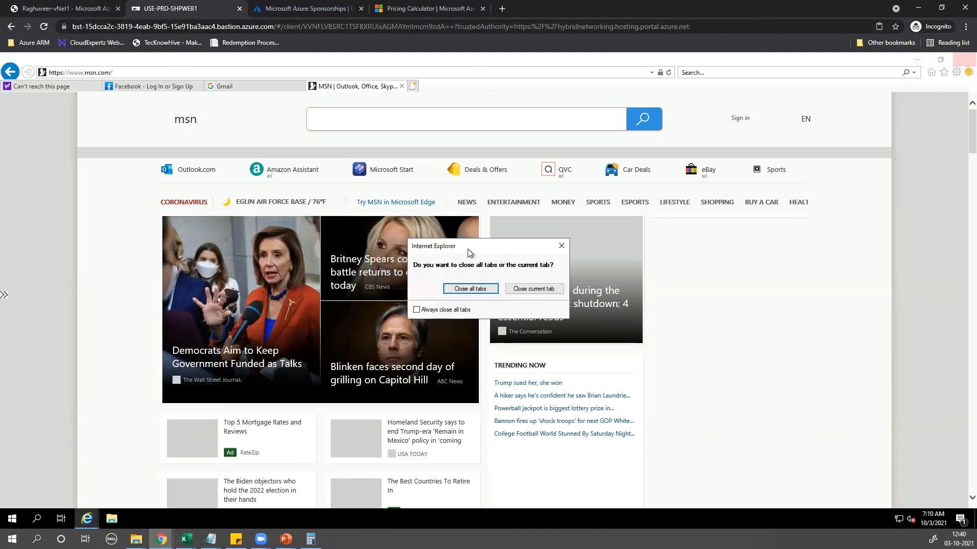
{"action": "left_click", "coordinate": [496, 290]}
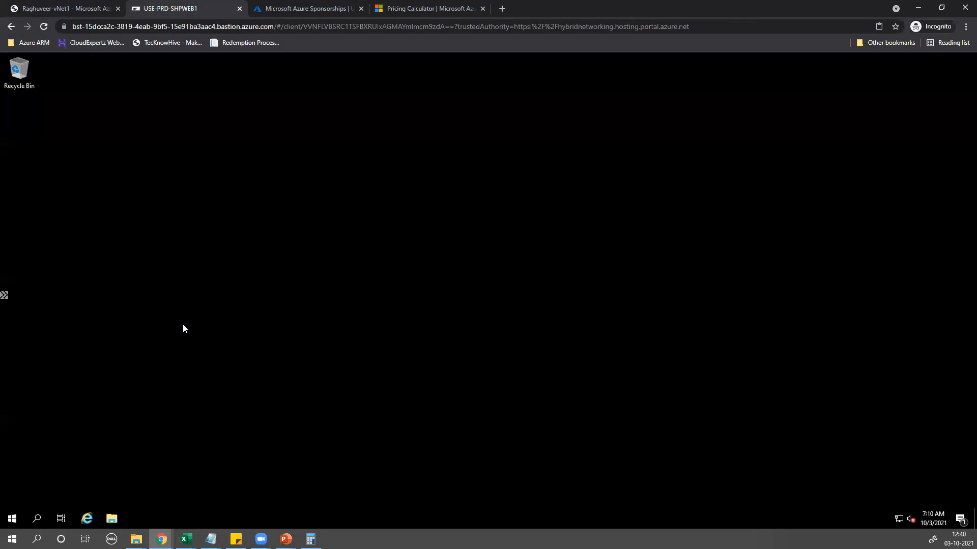
Open Command Prompt on SHPWEB1 and ping 192.168.2.4, getting 4 of 4 replies
{"action": "left_click", "coordinate": [13, 519]}
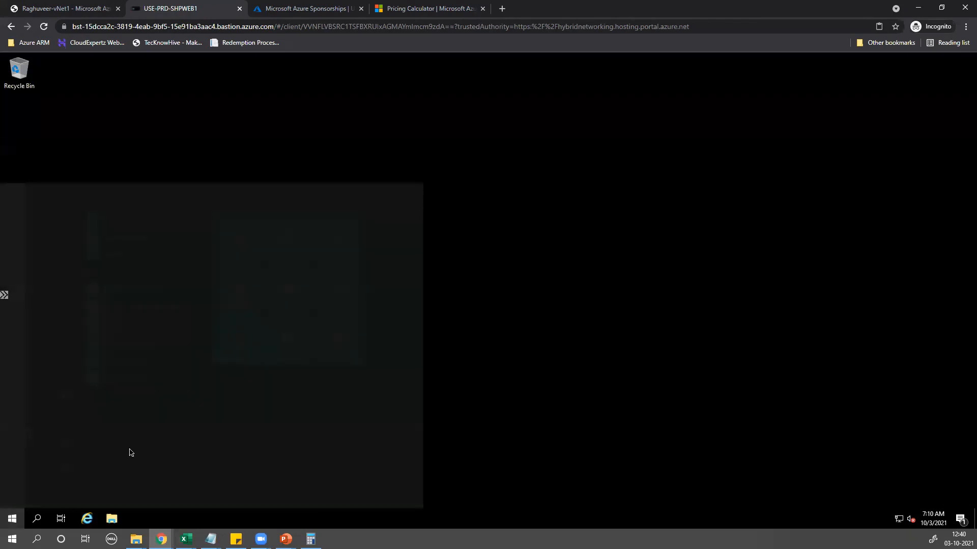
{"action": "type", "text": "cmd"}
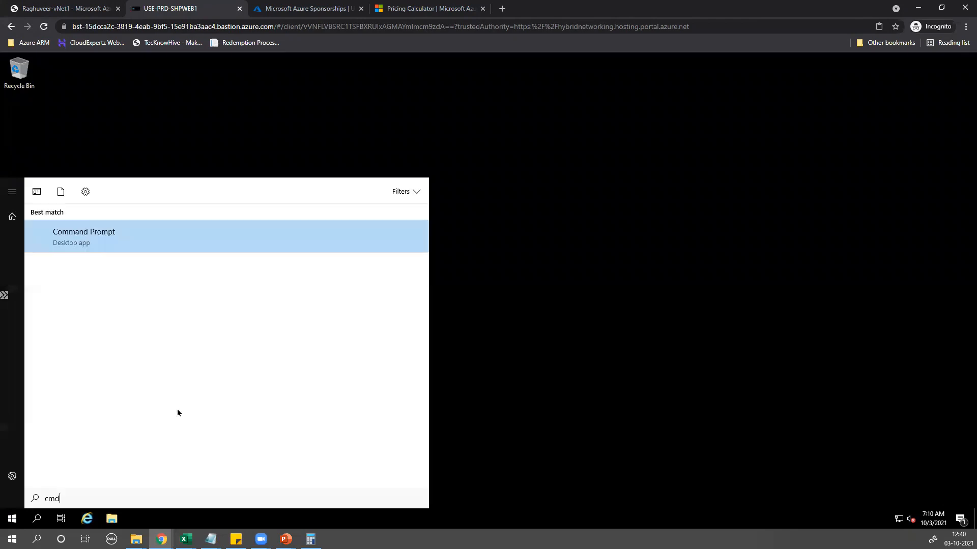
{"action": "key", "text": "Return"}
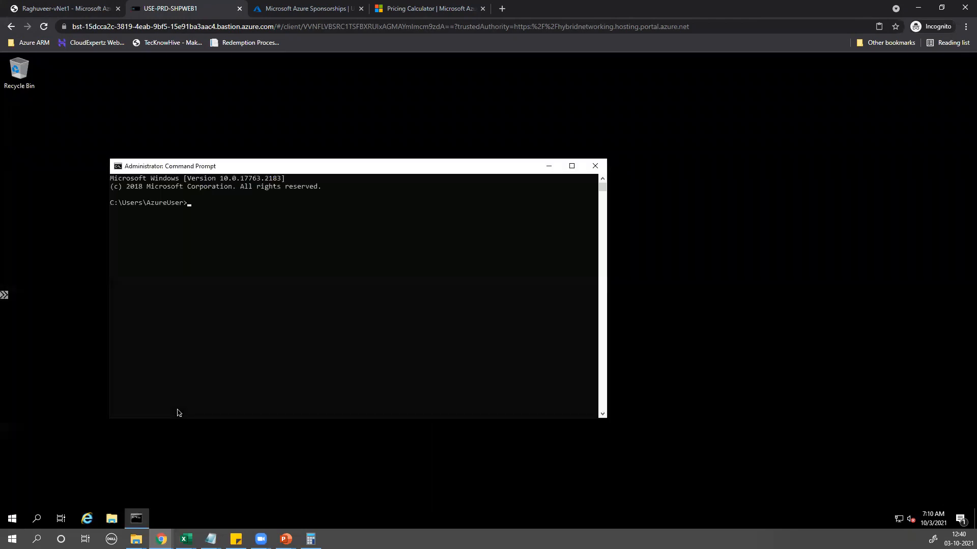
{"action": "type", "text": "poing"}
{"action": "key", "text": "BackSpace"}
{"action": "key", "text": "BackSpace"}
{"action": "key", "text": "BackSpace"}
{"action": "key", "text": "BackSpace"}
{"action": "type", "text": "ing 192.168.2.4"}
{"action": "key", "text": "Return"}
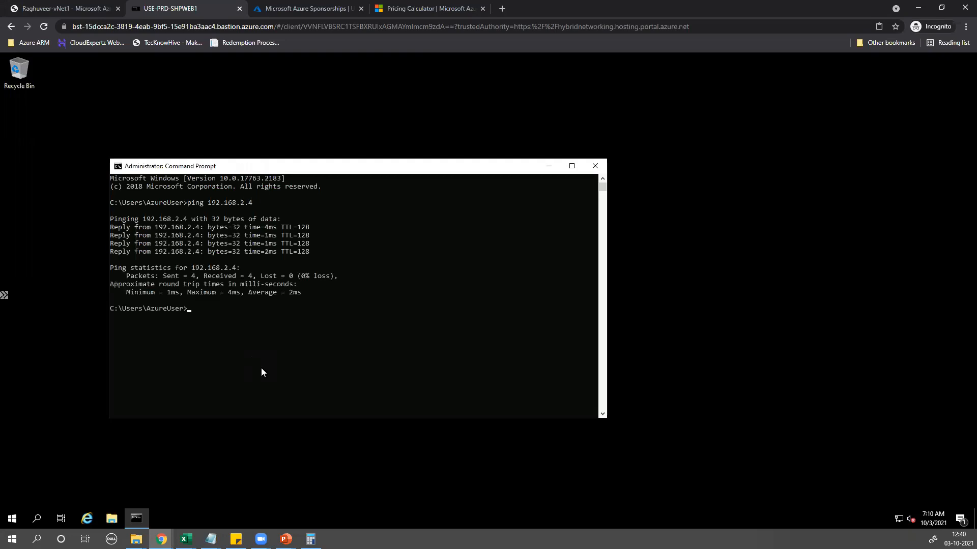
Run mstsc to bring up Remote Desktop Connection
{"action": "type", "text": "mstscs"}
{"action": "key", "text": "BackSpace"}
{"action": "key", "text": "BackSpace"}
{"action": "key", "text": "BackSpace"}
{"action": "type", "text": "sc"}
{"action": "key", "text": "Return"}
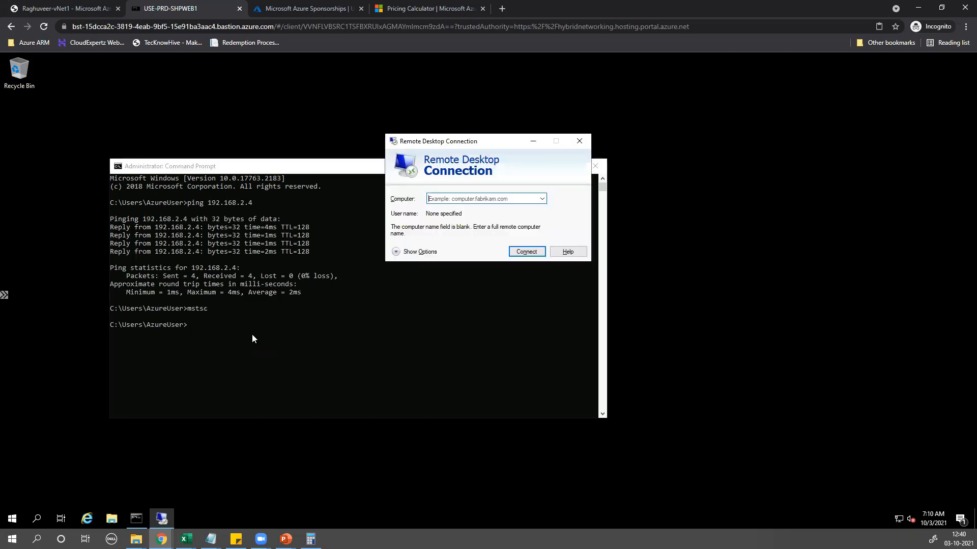
Connect Remote Desktop to 192.168.2.4 up to the credentials prompt, then return to the Raghuveer-vNet1 peerings page
{"action": "type", "text": "192.168.2.4"}
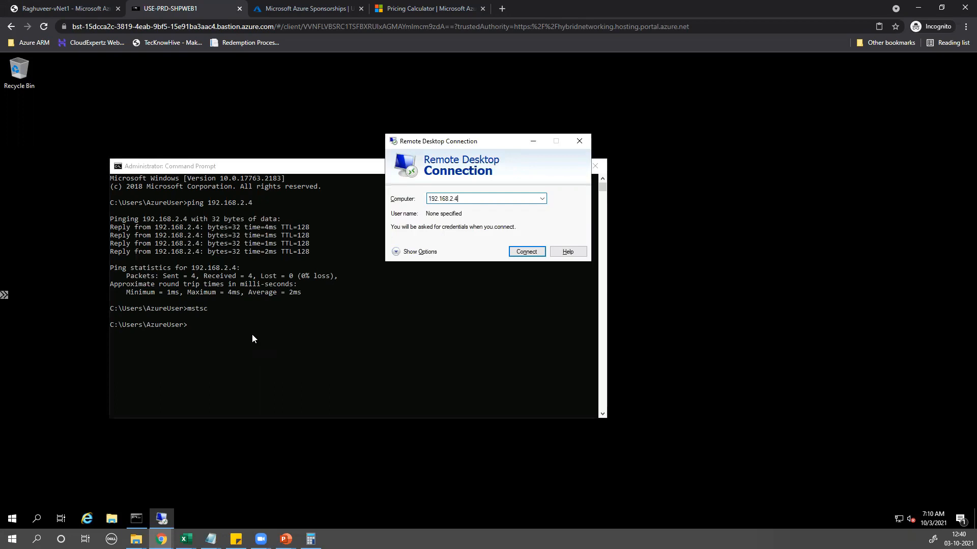
{"action": "key", "text": "Return"}
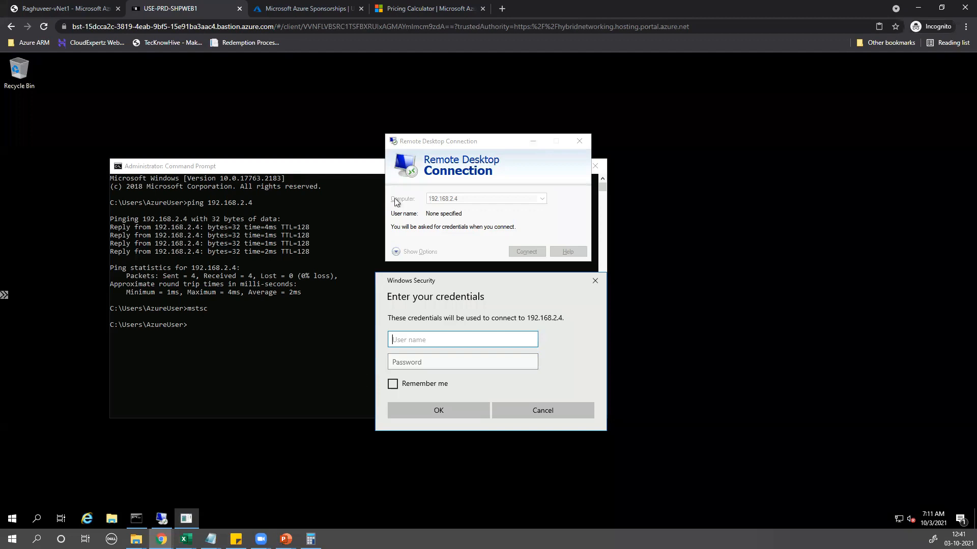
{"action": "right_click", "coordinate": [287, 11]}
{"action": "left_click", "coordinate": [95, 7]}
{"action": "left_click", "coordinate": [90, 7]}
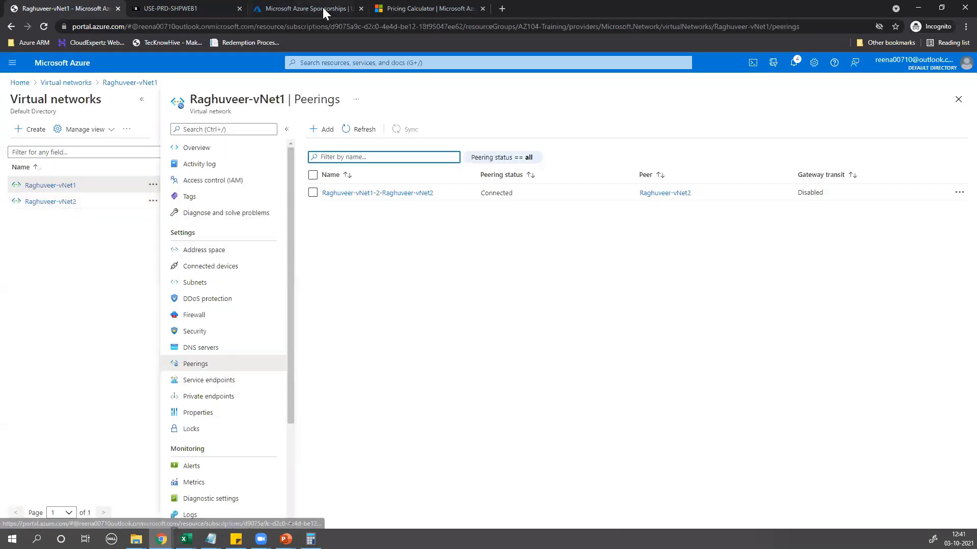
{"action": "left_click", "coordinate": [322, 7]}
{"action": "left_click", "coordinate": [163, 7]}
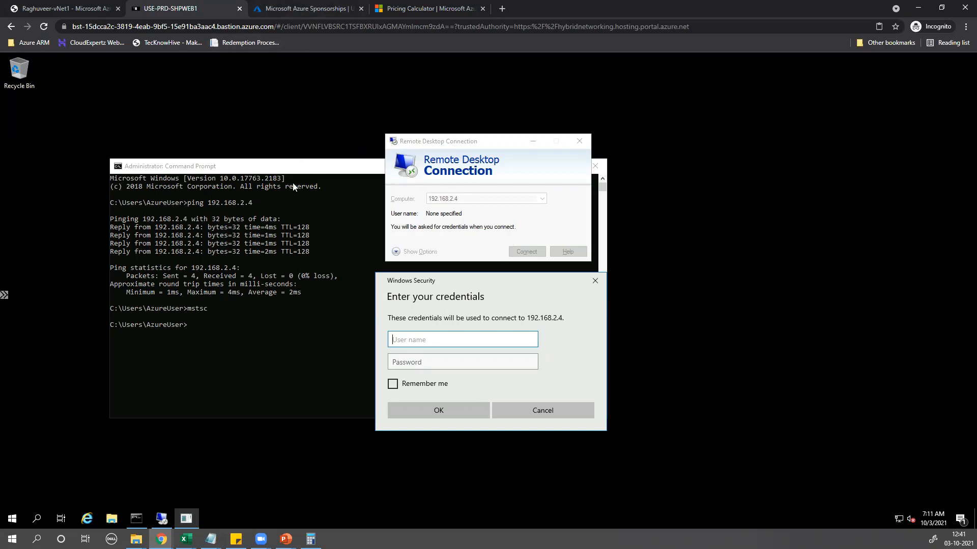
{"action": "left_click", "coordinate": [84, 7]}
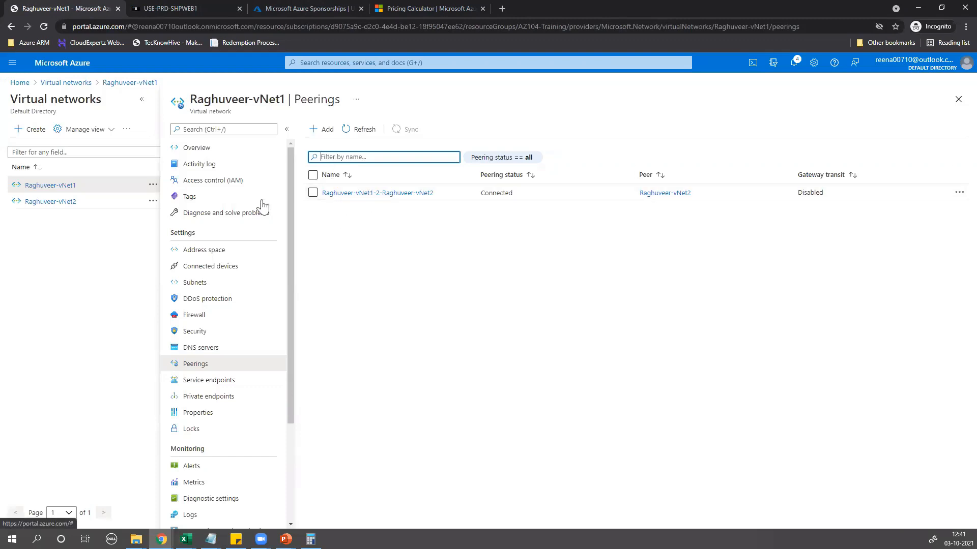
Go to USE-PRD-SHPWEB1's Networking outbound port rules and begin adding an outbound rule
{"action": "left_click", "coordinate": [56, 188]}
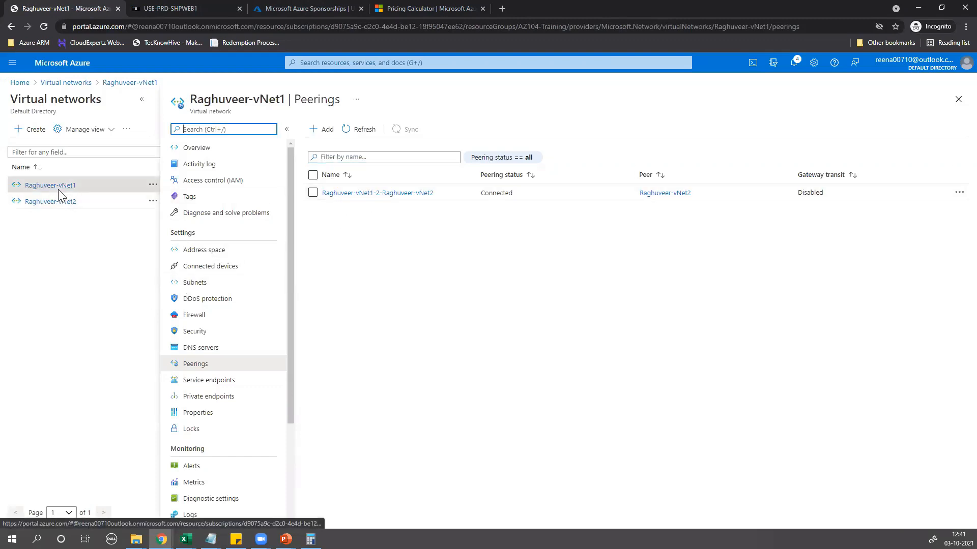
{"action": "left_click", "coordinate": [338, 62]}
{"action": "left_click", "coordinate": [351, 209]}
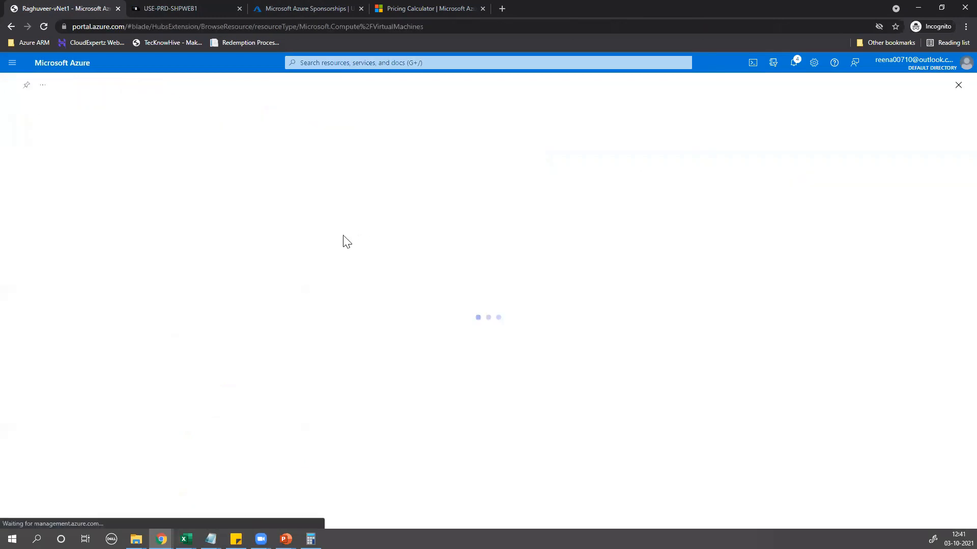
{"action": "left_click", "coordinate": [81, 222]}
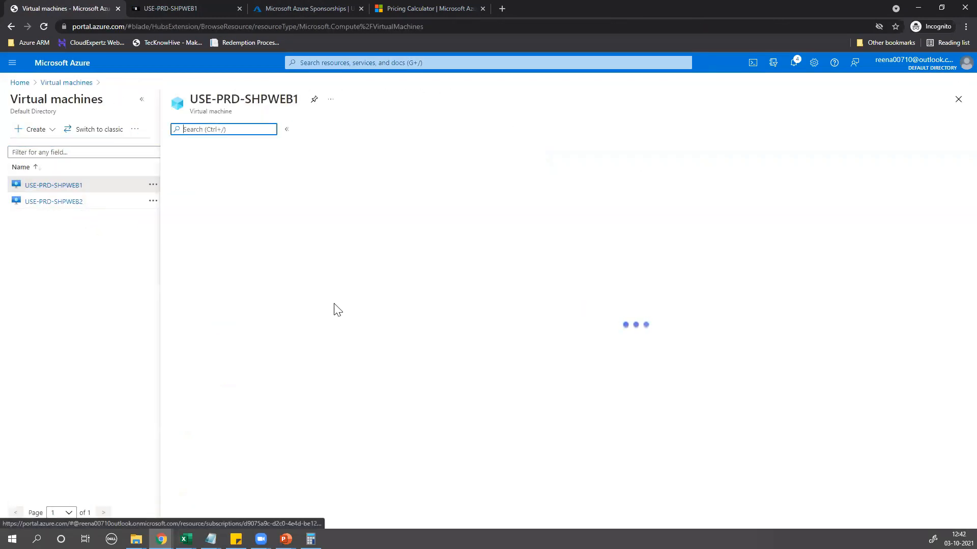
{"action": "left_click", "coordinate": [204, 250]}
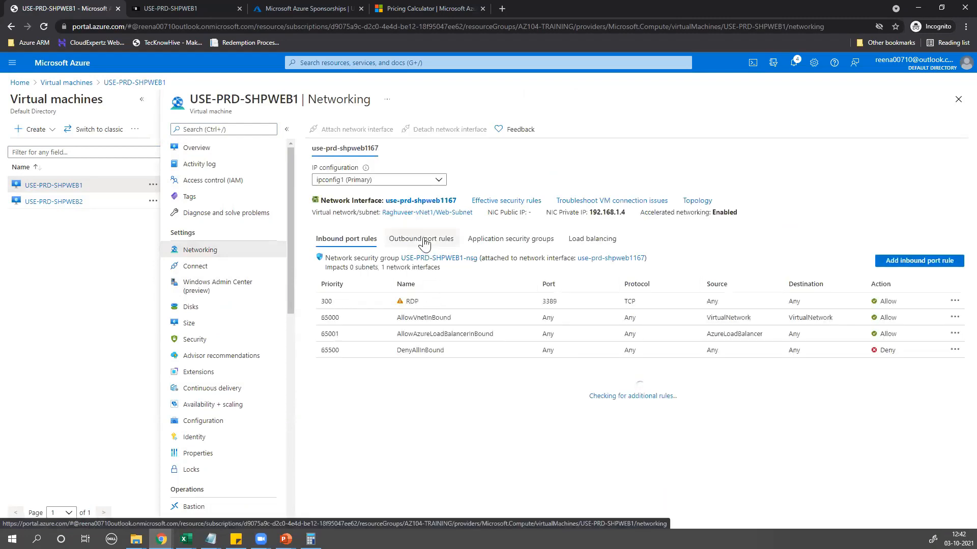
{"action": "left_click", "coordinate": [424, 242]}
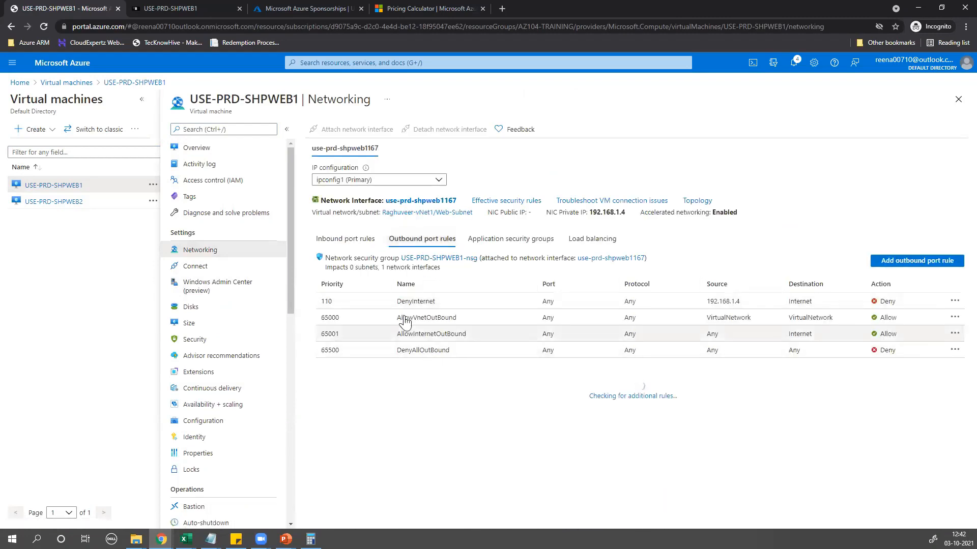
{"action": "left_click", "coordinate": [888, 262]}
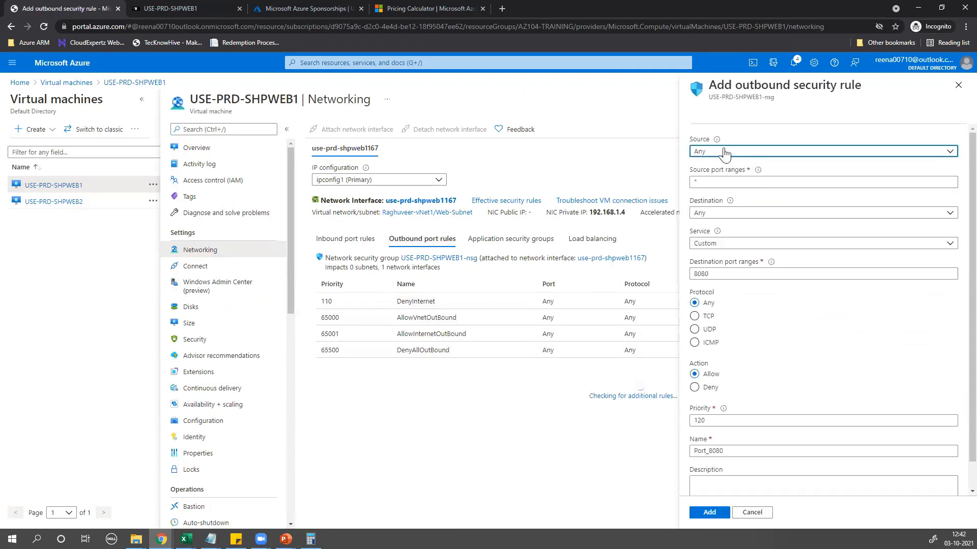
Set the rule's source IP to 192.168.1.4 and destination IP to 192.168.2.4
{"action": "left_click", "coordinate": [725, 153]}
{"action": "left_click", "coordinate": [718, 178]}
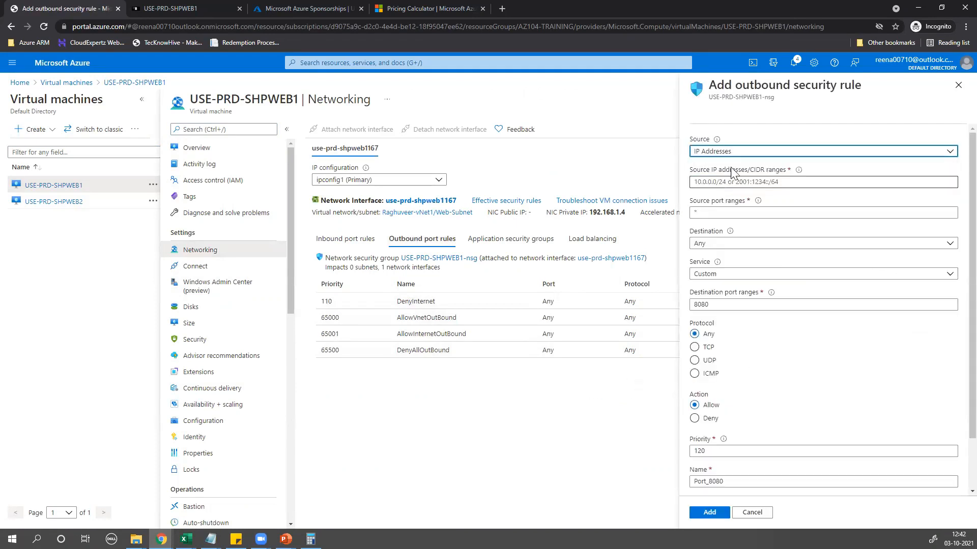
{"action": "left_click", "coordinate": [731, 182]}
{"action": "type", "text": "192.168.1."}
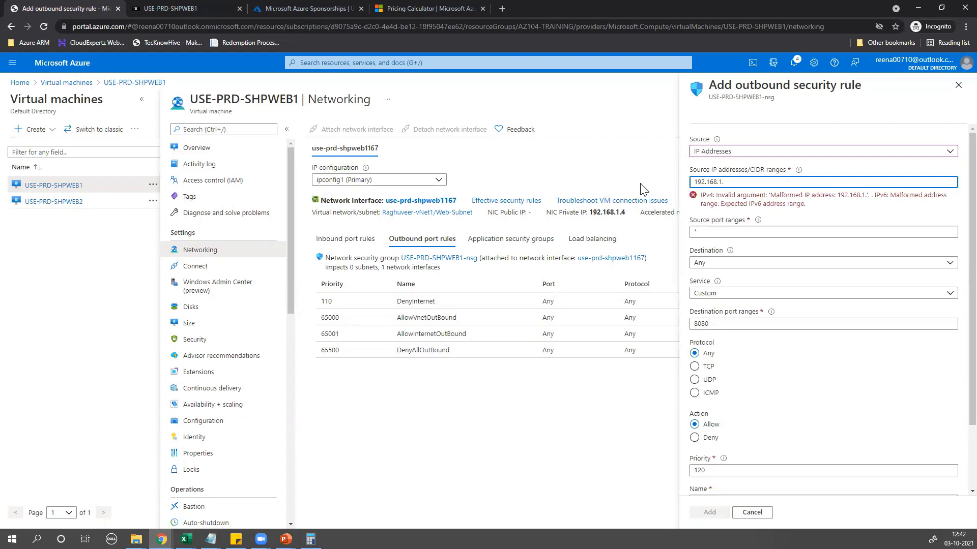
{"action": "left_click", "coordinate": [520, 404]}
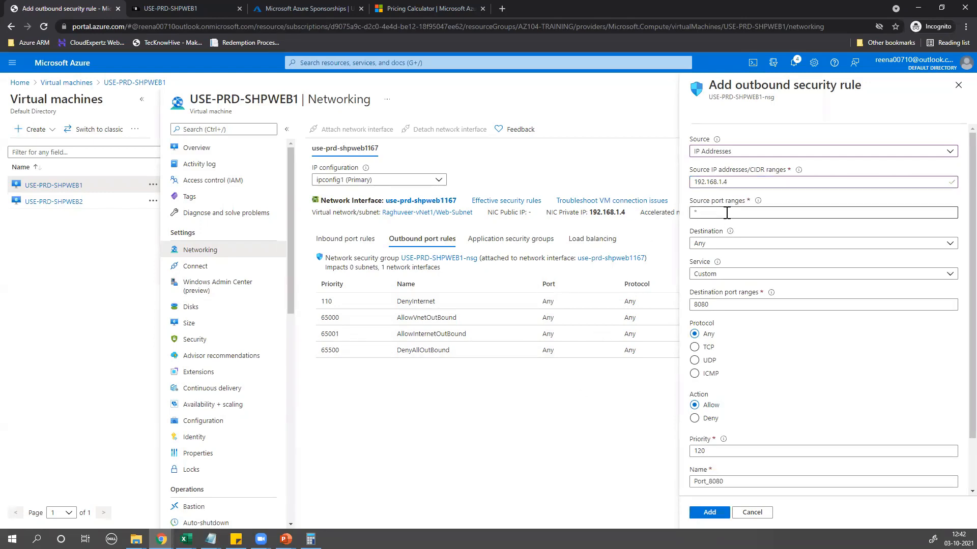
{"action": "left_click", "coordinate": [707, 244]}
{"action": "left_click", "coordinate": [708, 274]}
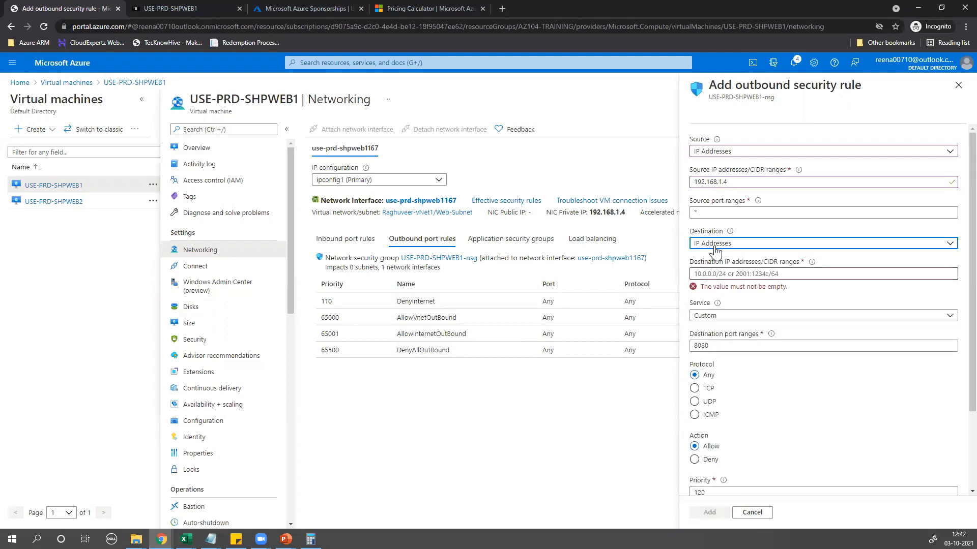
{"action": "left_click", "coordinate": [714, 274]}
{"action": "type", "text": "192.168.2.4"}
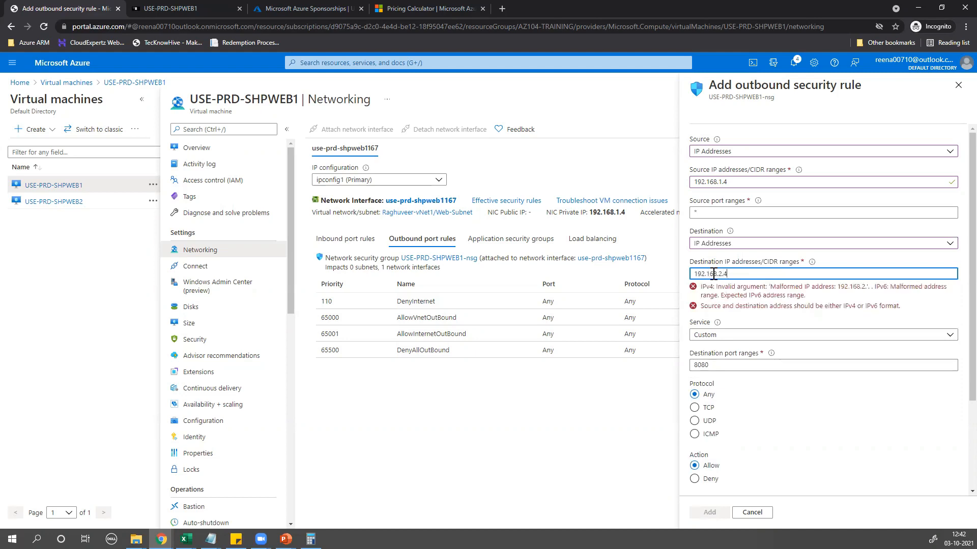
{"action": "left_click", "coordinate": [535, 428]}
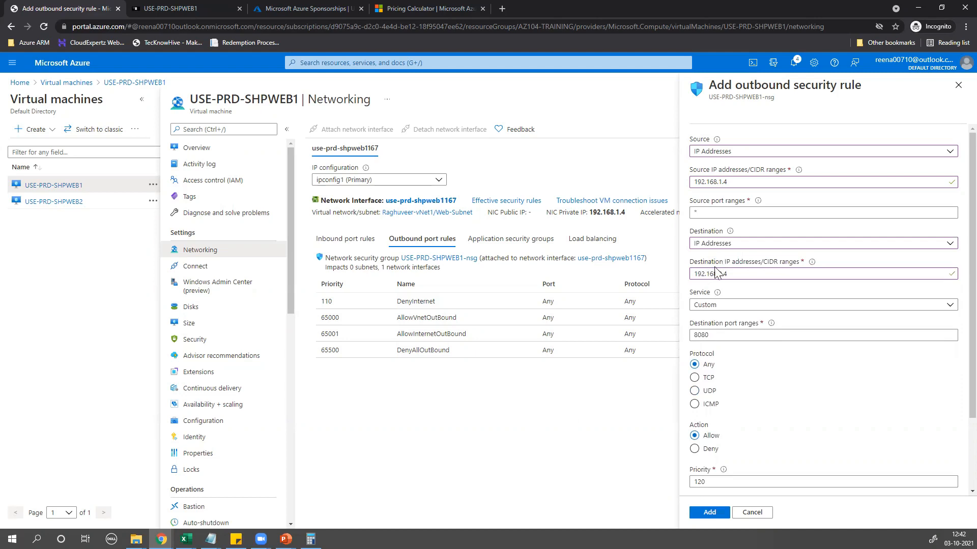
Clear the 8080 destination port and set the rule's action to Deny
{"action": "scroll", "coordinate": [738, 274], "scroll_direction": "down", "scroll_amount": 1}
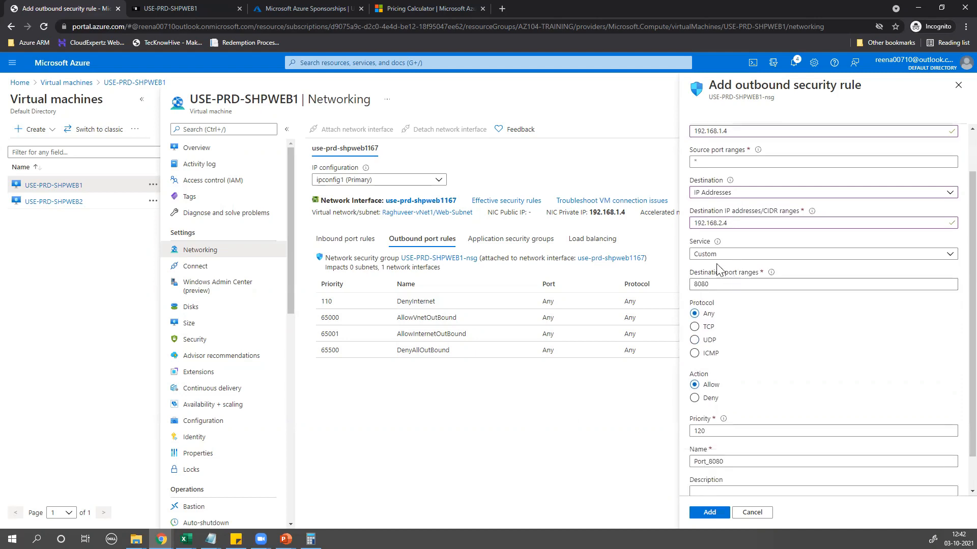
{"action": "left_click_drag", "start_coordinate": [722, 283], "coordinate": [644, 285]}
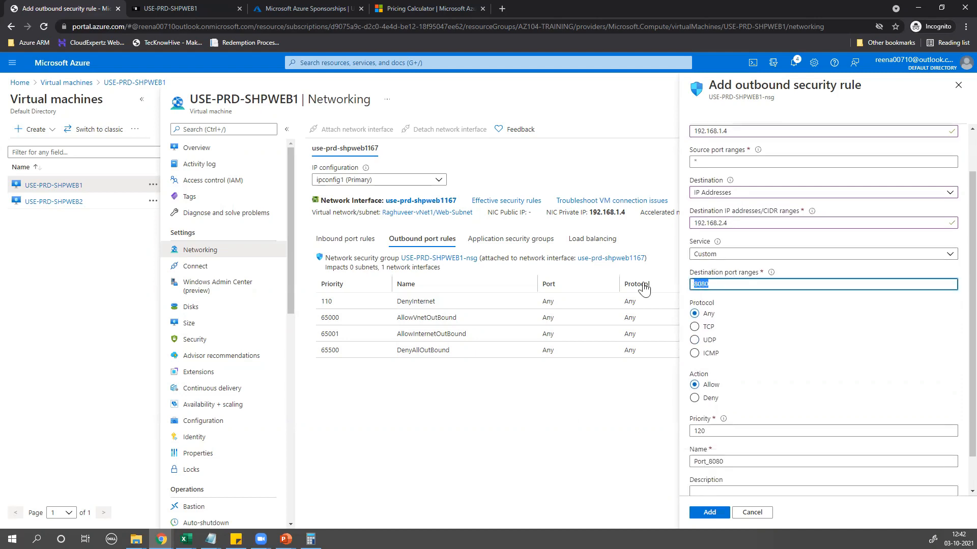
{"action": "key", "text": "Delete"}
{"action": "left_click", "coordinate": [602, 403]}
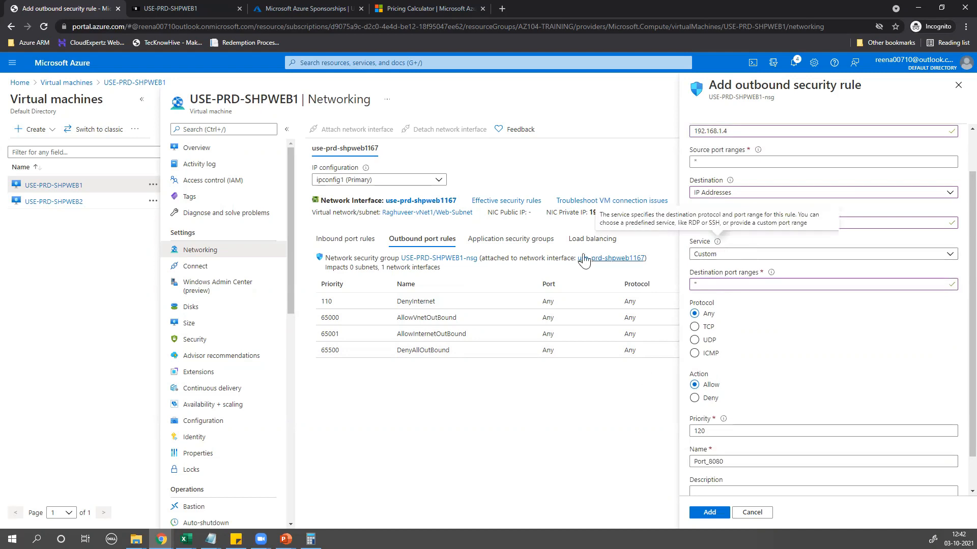
{"action": "scroll", "coordinate": [788, 282], "scroll_direction": "down", "scroll_amount": 1}
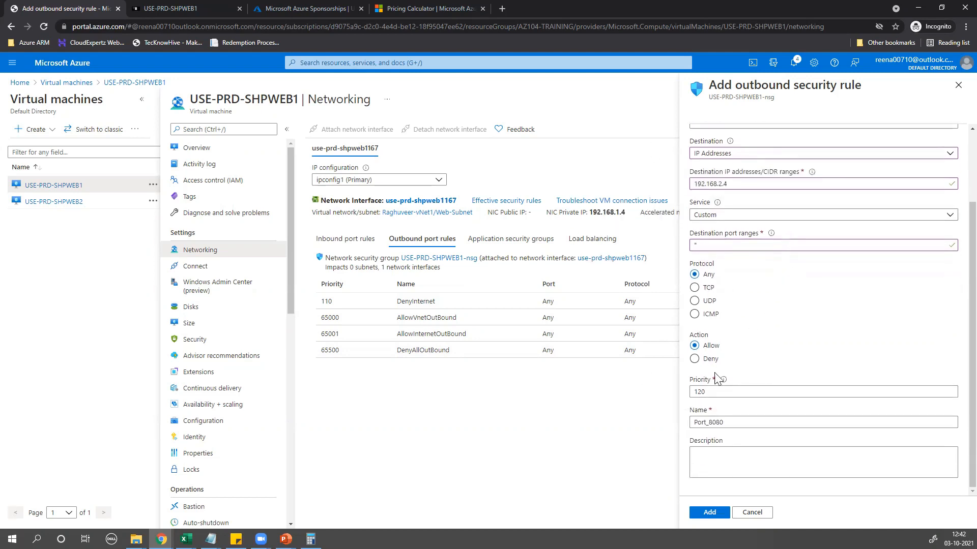
{"action": "left_click", "coordinate": [695, 359]}
Name the rule DenyOutbound2SHPWEB2, reuse the name as its description, and add it
{"action": "left_click_drag", "start_coordinate": [677, 422], "coordinate": [562, 429]}
{"action": "type", "text": "Dy"}
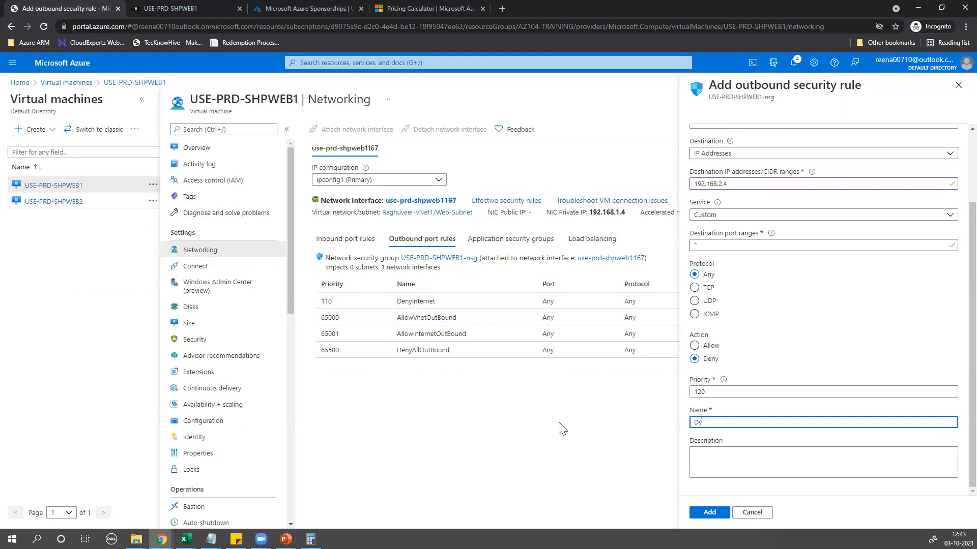
{"action": "type", "text": "eny"}
{"action": "type", "text": "Outbouot"}
{"action": "key", "text": "BackSpace"}
{"action": "key", "text": "BackSpace"}
{"action": "key", "text": "BackSpace"}
{"action": "type", "text": "und"}
{"action": "type", "text": "2Sh"}
{"action": "type", "text": "H"}
{"action": "type", "text": "PWEB"}
{"action": "type", "text": "2"}
{"action": "left_click", "coordinate": [781, 451]}
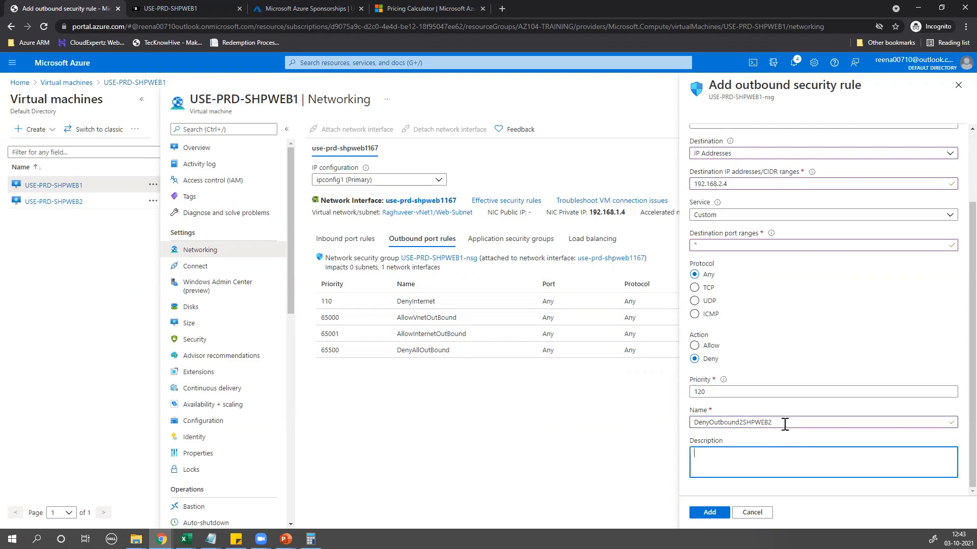
{"action": "left_click_drag", "start_coordinate": [785, 425], "coordinate": [685, 425]}
{"action": "key", "text": "ctrl+c"}
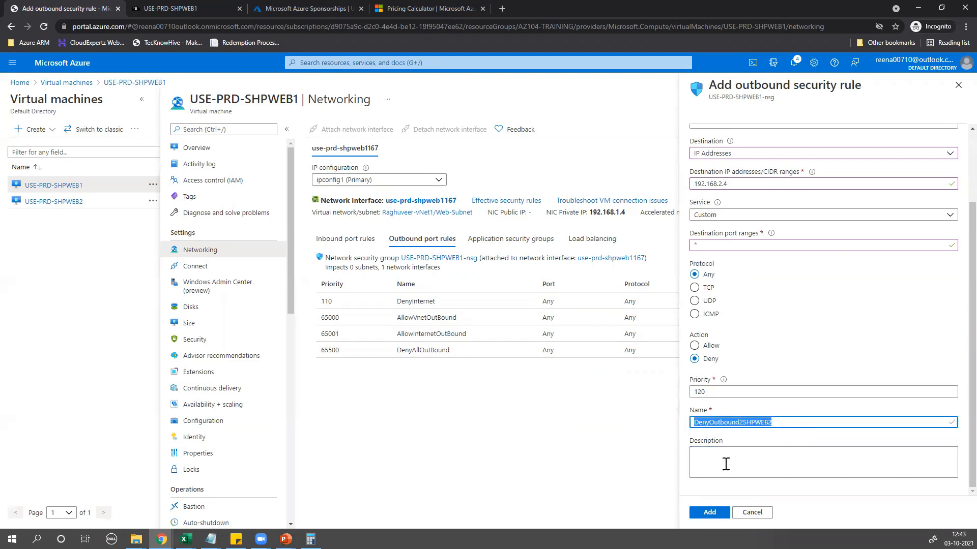
{"action": "left_click", "coordinate": [726, 464]}
{"action": "key", "text": "ctrl+v"}
{"action": "left_click", "coordinate": [711, 513]}
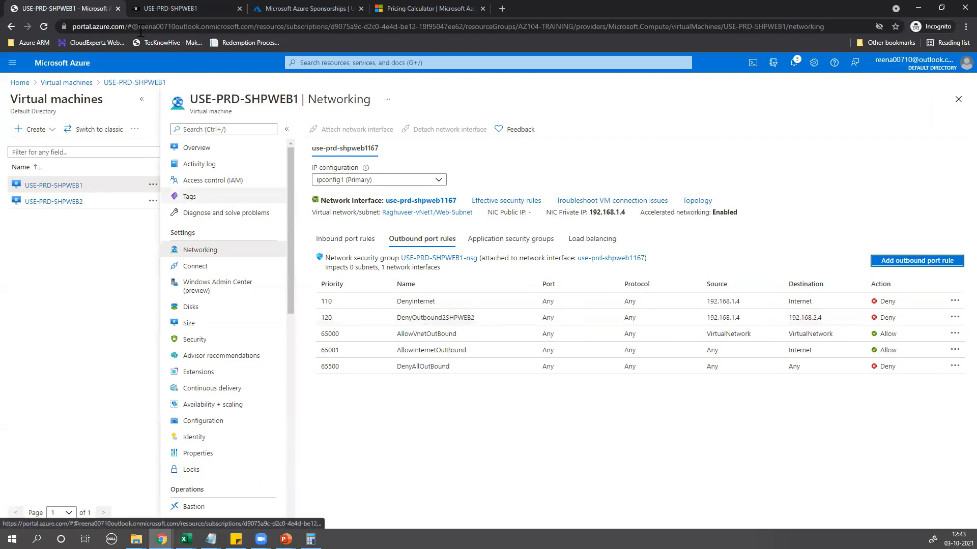
Rerun ping 192.168.2.4 on SHPWEB1, now getting Request timed out, then minimize Command Prompt
{"action": "left_click", "coordinate": [189, 9]}
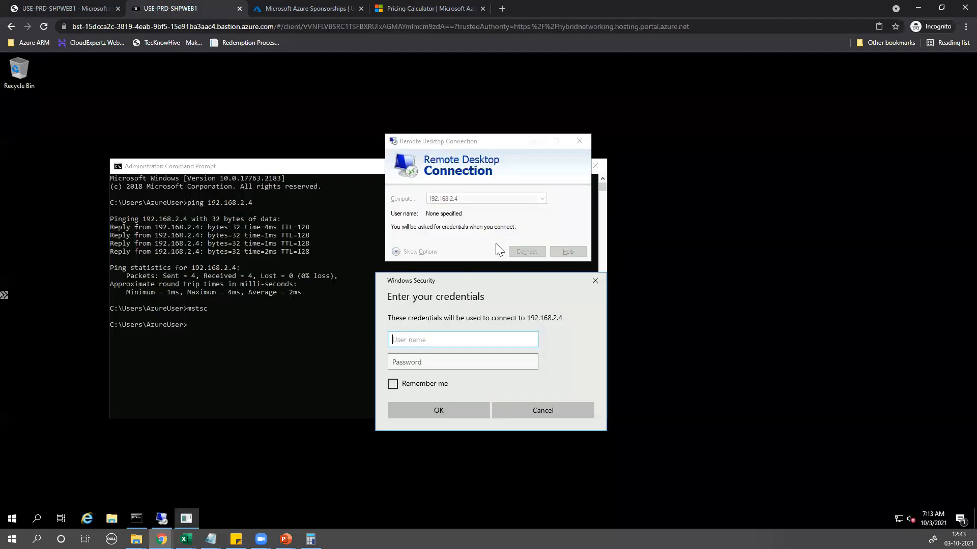
{"action": "left_click", "coordinate": [238, 332]}
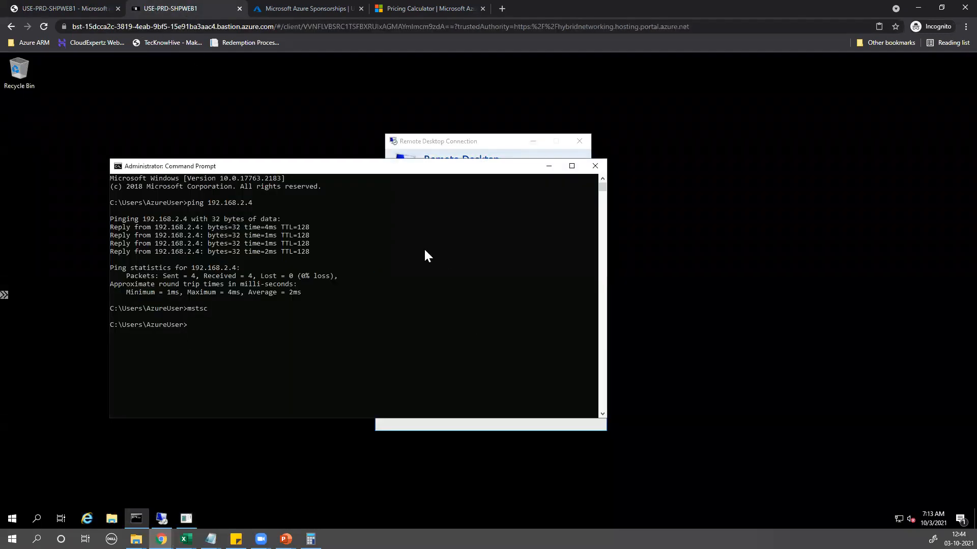
{"action": "key", "text": "Up"}
{"action": "key", "text": "Up"}
{"action": "key", "text": "Return"}
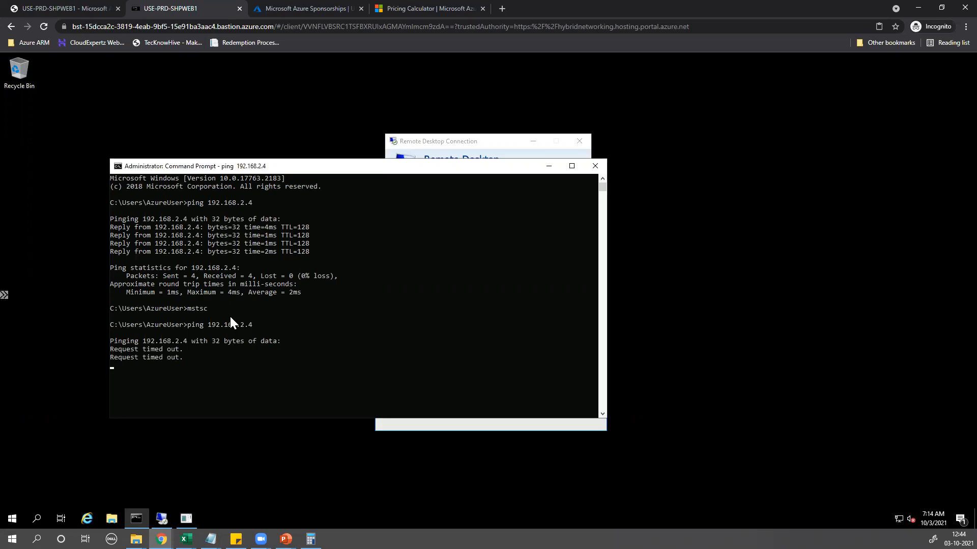
{"action": "left_click", "coordinate": [445, 145]}
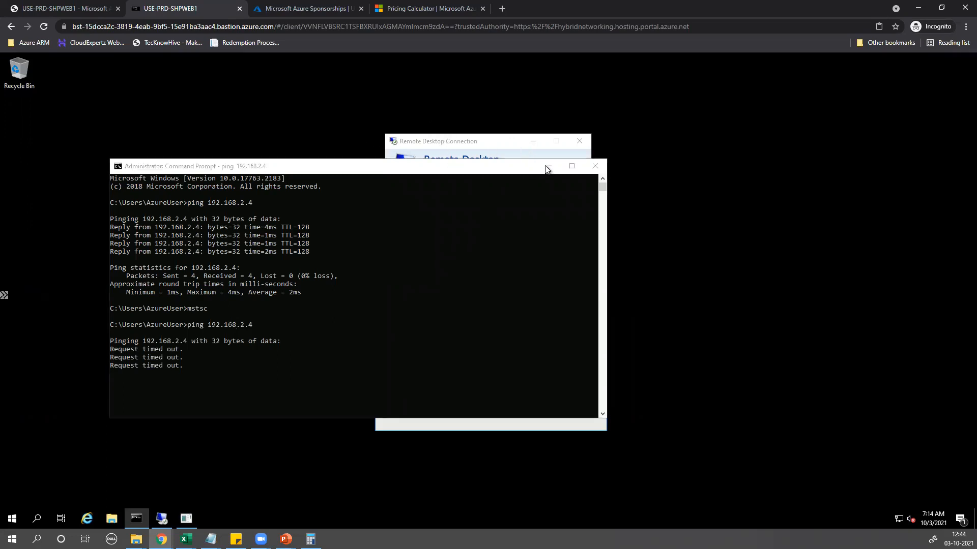
{"action": "left_click", "coordinate": [548, 166]}
Cancel the credentials prompt, retry RDP to 192.168.2.4, and dismiss the can't-connect error
{"action": "left_click", "coordinate": [525, 411]}
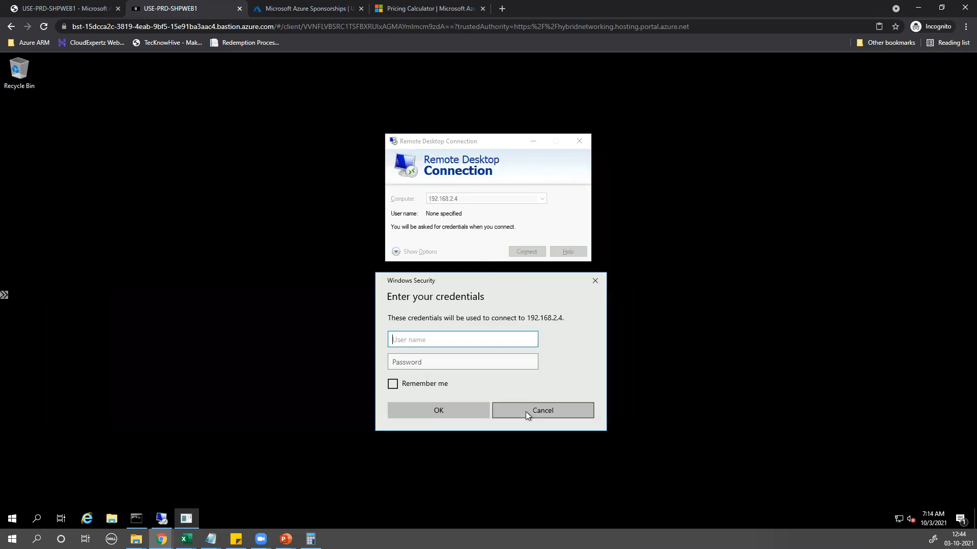
{"action": "left_click", "coordinate": [526, 252]}
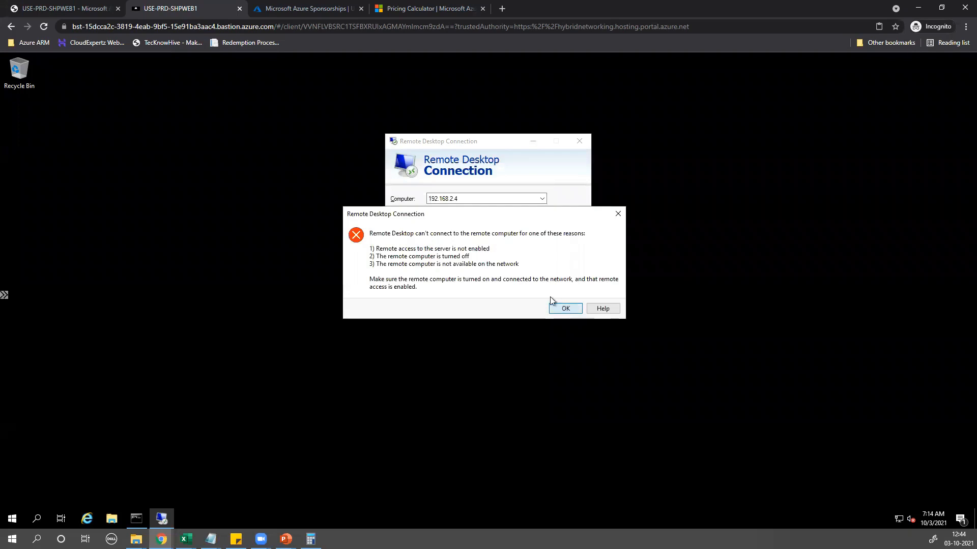
{"action": "left_click", "coordinate": [559, 308]}
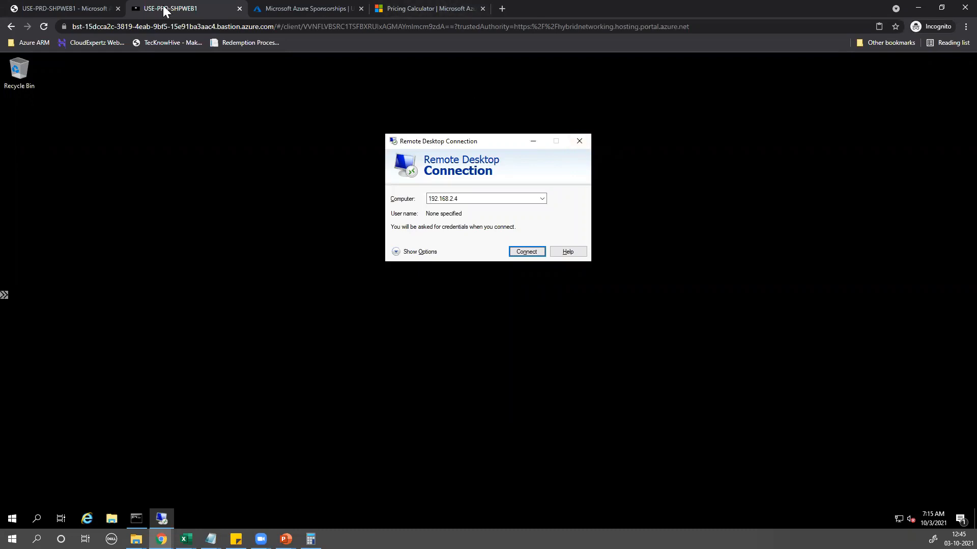
Check the $4.75 Azure Sponsorships usage, then return to SHPWEB1's outbound rules
{"action": "left_click", "coordinate": [311, 9]}
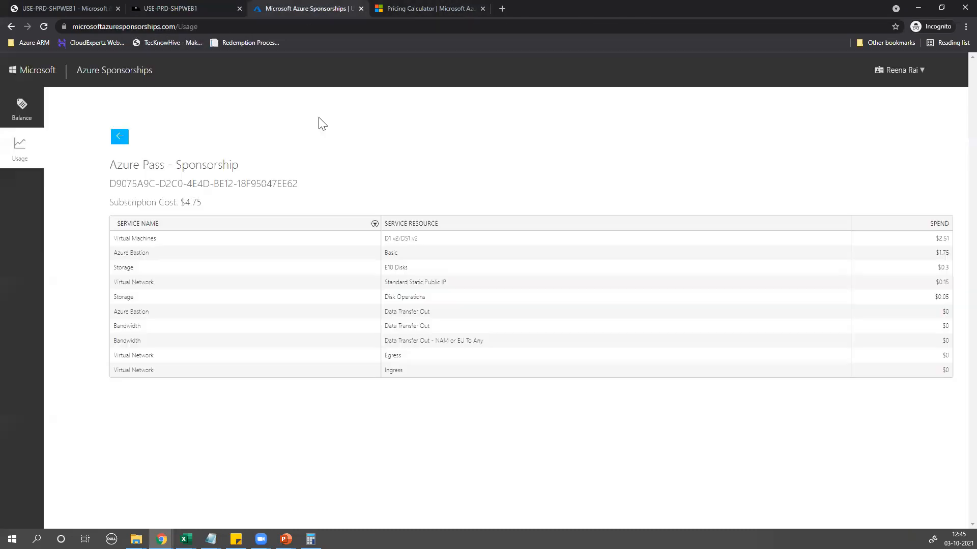
{"action": "left_click", "coordinate": [71, 8]}
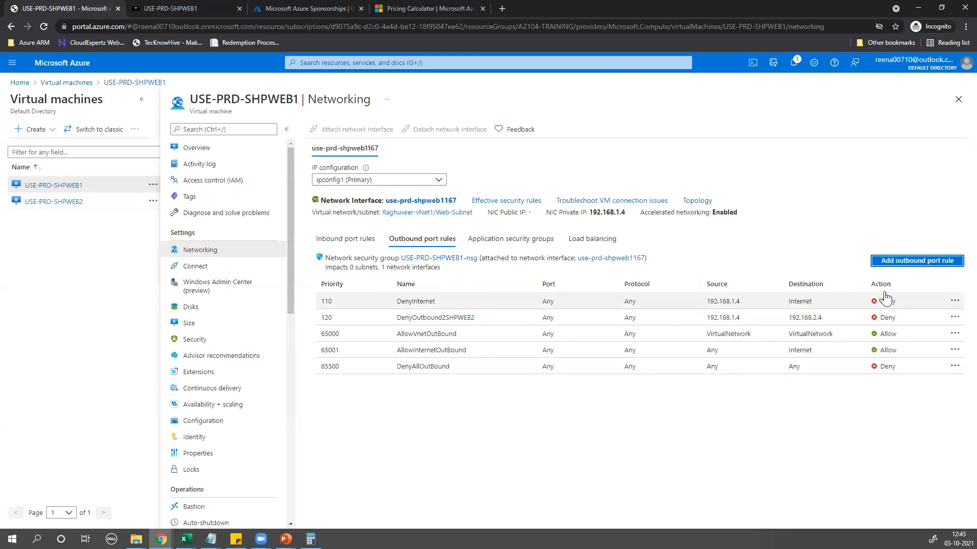
Delete the priority-120 DenyOutbound2SHPWEB2 outbound rule and go back to the Bastion session
{"action": "left_click", "coordinate": [954, 320]}
{"action": "left_click", "coordinate": [879, 322]}
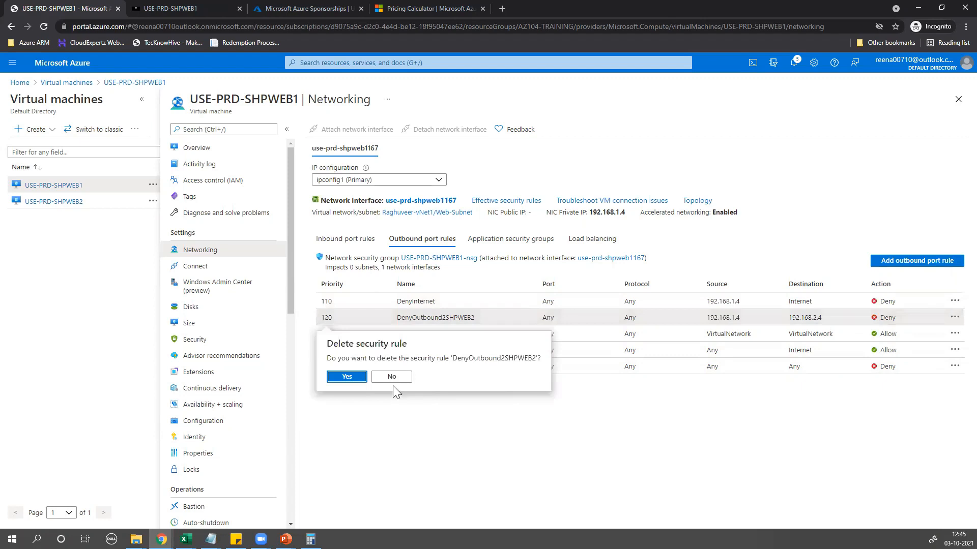
{"action": "left_click", "coordinate": [355, 379]}
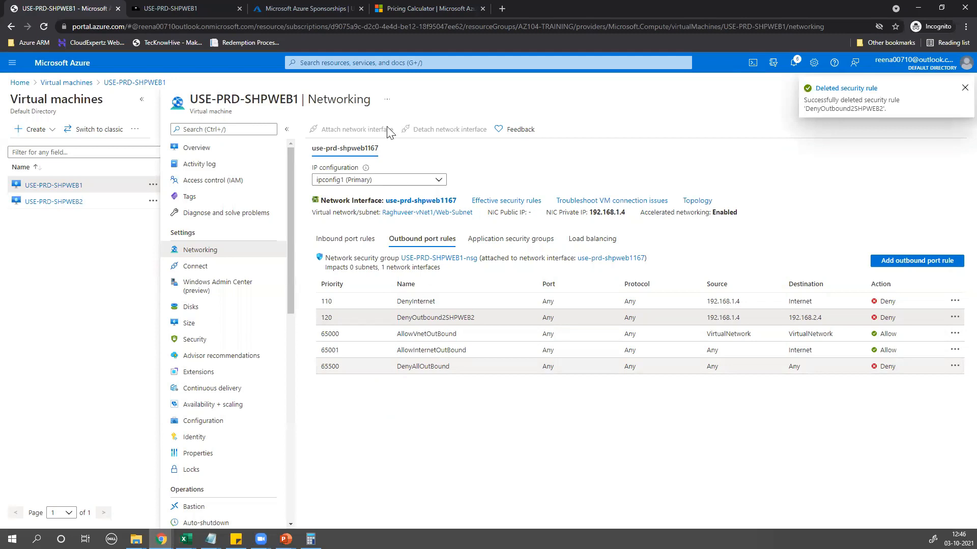
{"action": "left_click", "coordinate": [213, 7]}
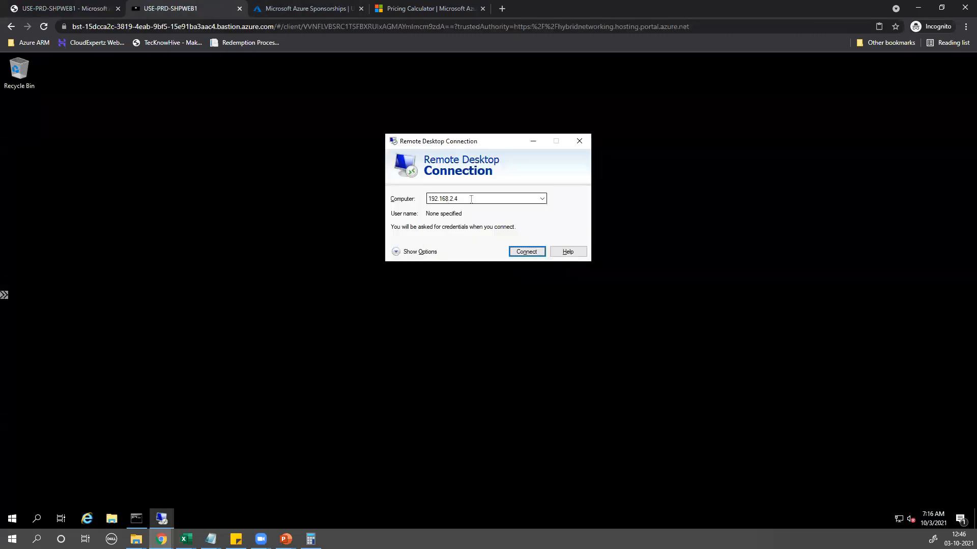
Retry RDP to 192.168.2.4 and start a continuous ping 192.168.2.4 -t, which replies again
{"action": "left_click", "coordinate": [525, 253]}
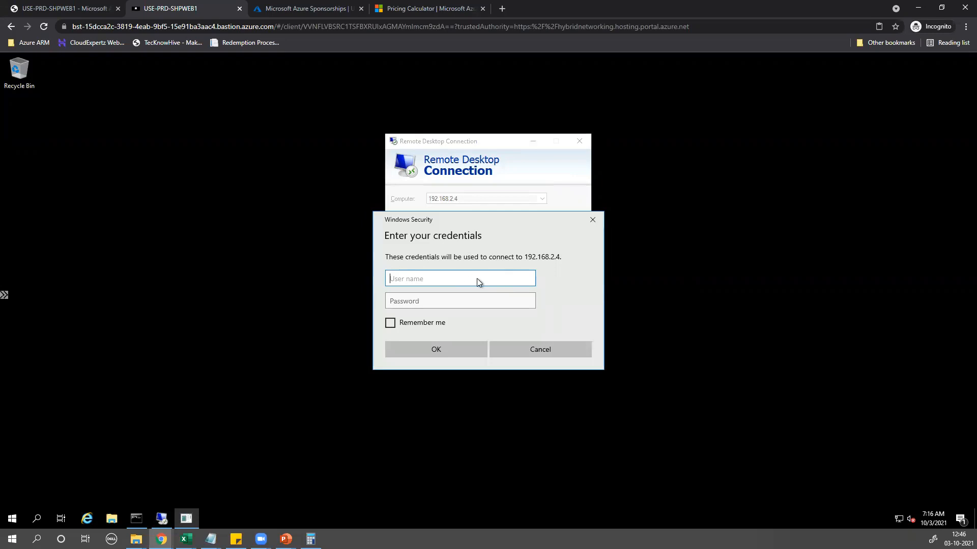
{"action": "left_click", "coordinate": [143, 520]}
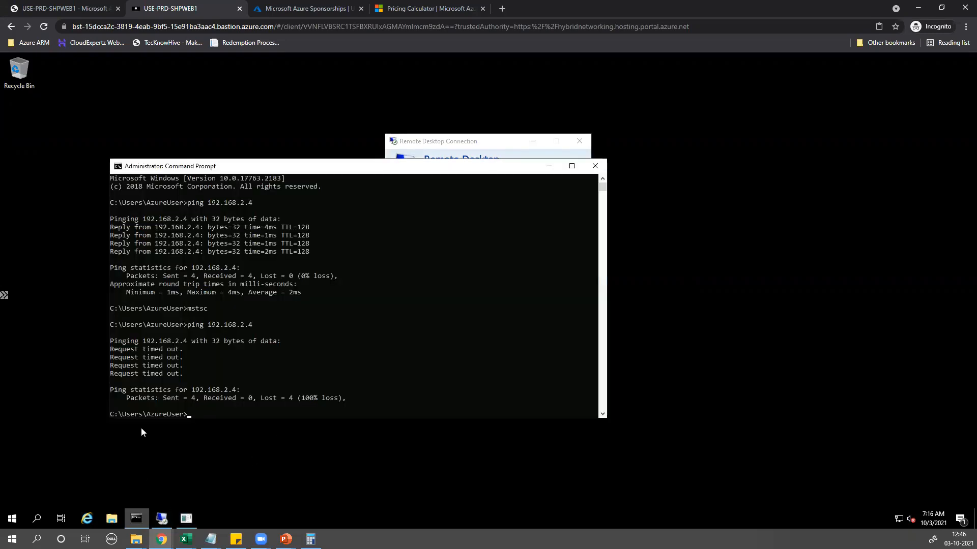
{"action": "key", "text": "Up"}
{"action": "type", "text": "-t"}
{"action": "key", "text": "Return"}
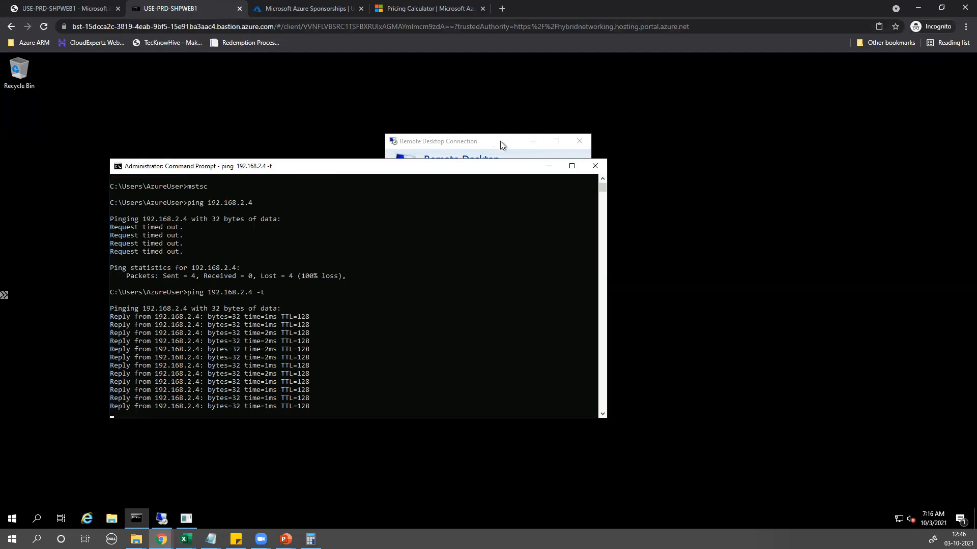
Minimize Command Prompt, cancel the RDP credentials prompt, and return to the Azure portal
{"action": "left_click", "coordinate": [548, 168]}
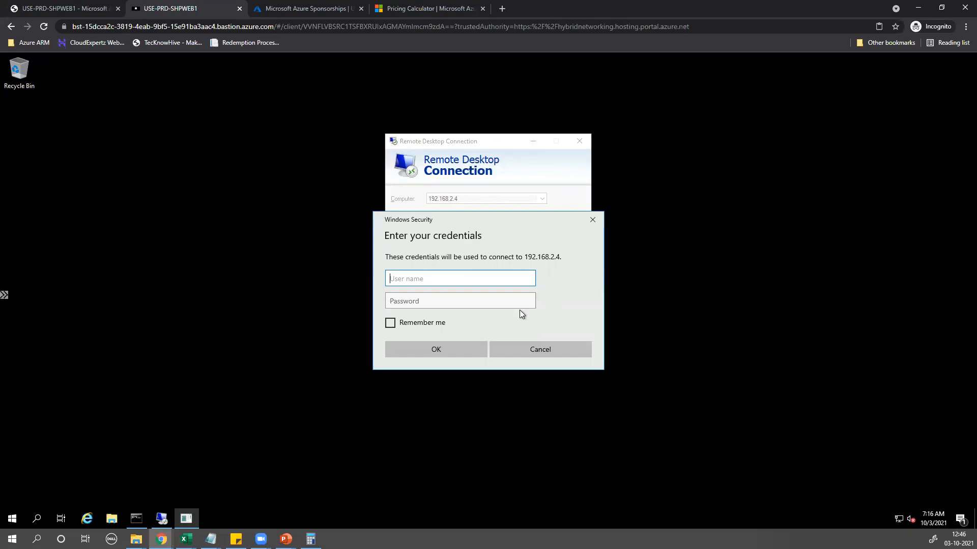
{"action": "left_click", "coordinate": [537, 348]}
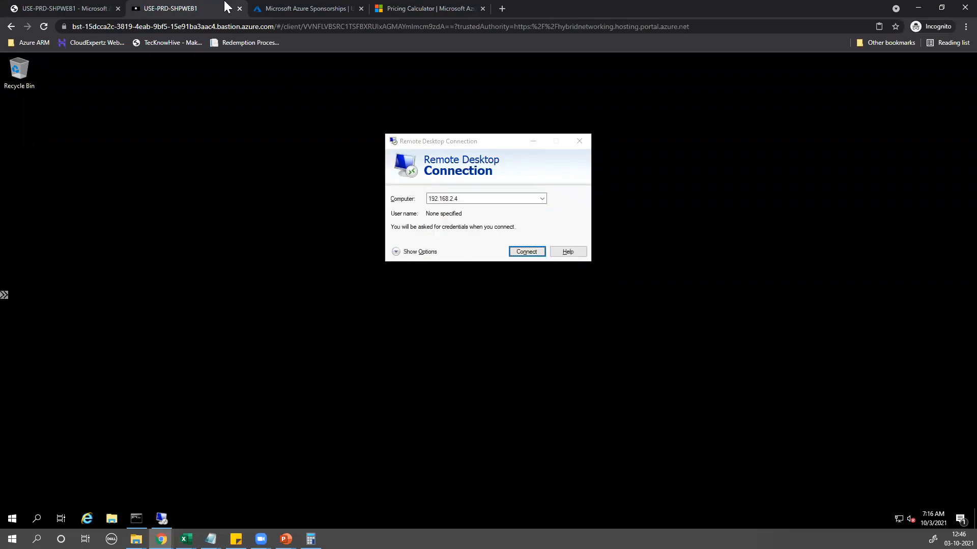
{"action": "left_click", "coordinate": [39, 6]}
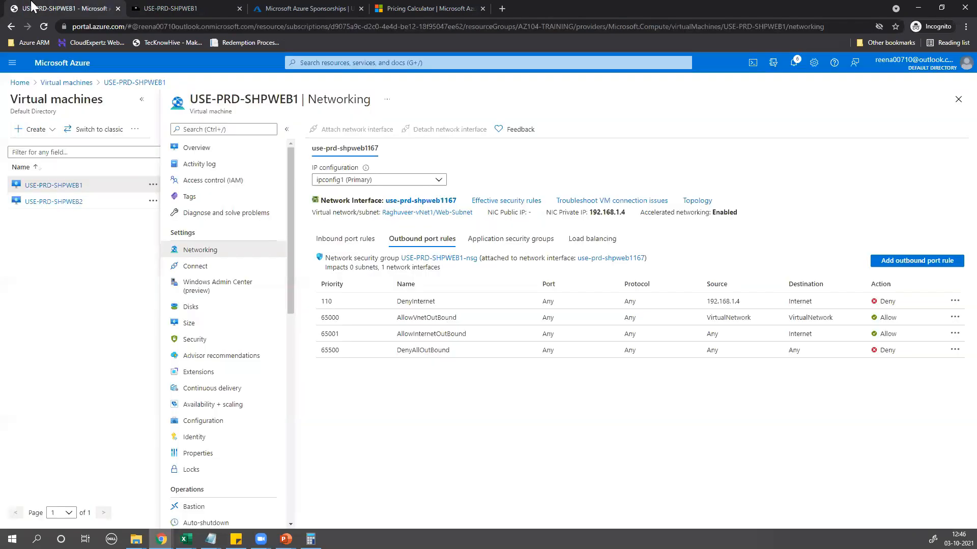
On USE-PRD-SHPWEB2, start a new inbound rule with source IP address 192.168.1.4
{"action": "left_click", "coordinate": [56, 202]}
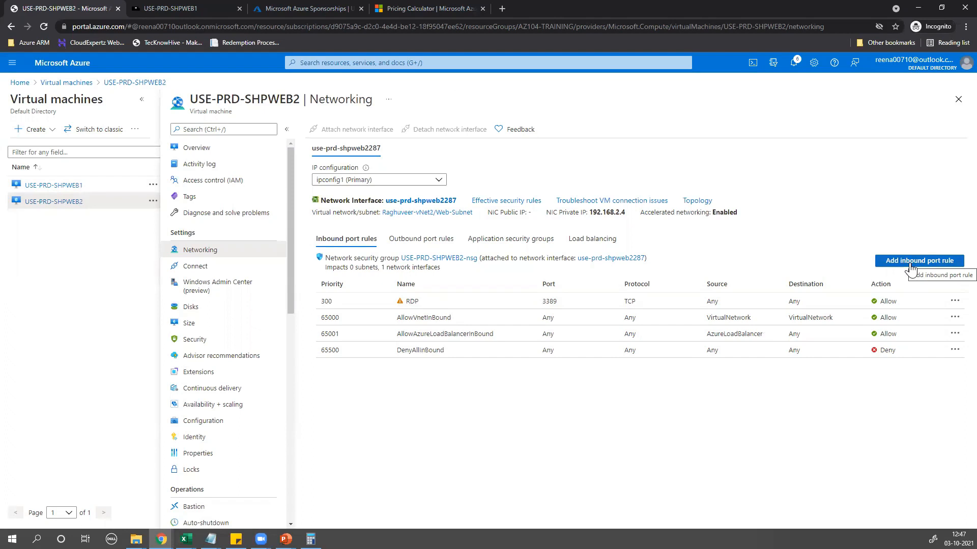
{"action": "left_click", "coordinate": [910, 261]}
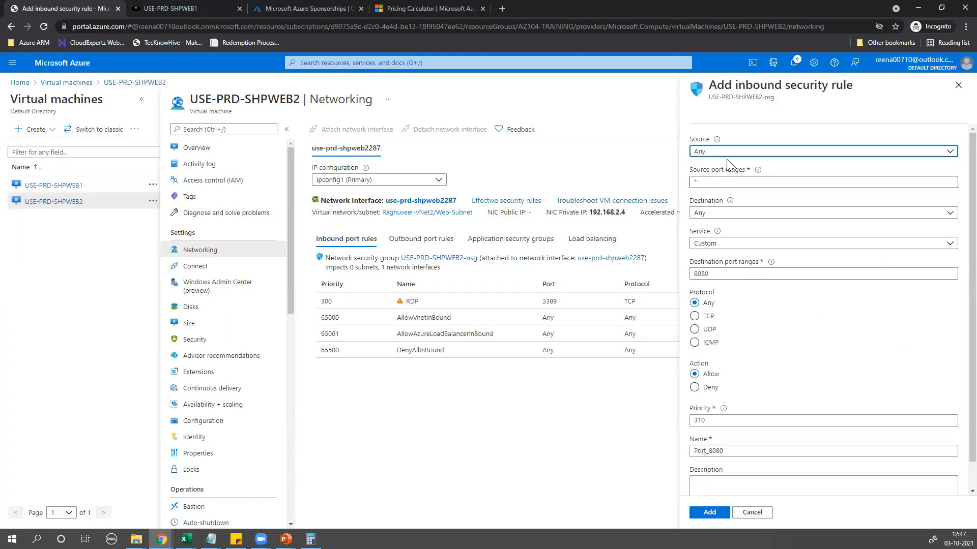
{"action": "left_click", "coordinate": [725, 152]}
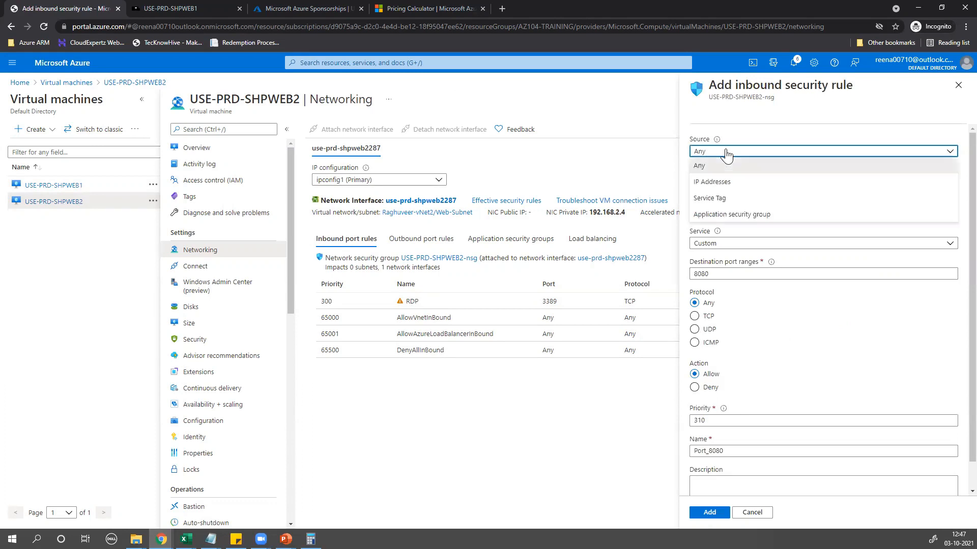
{"action": "left_click", "coordinate": [715, 181]}
{"action": "type", "text": "1"}
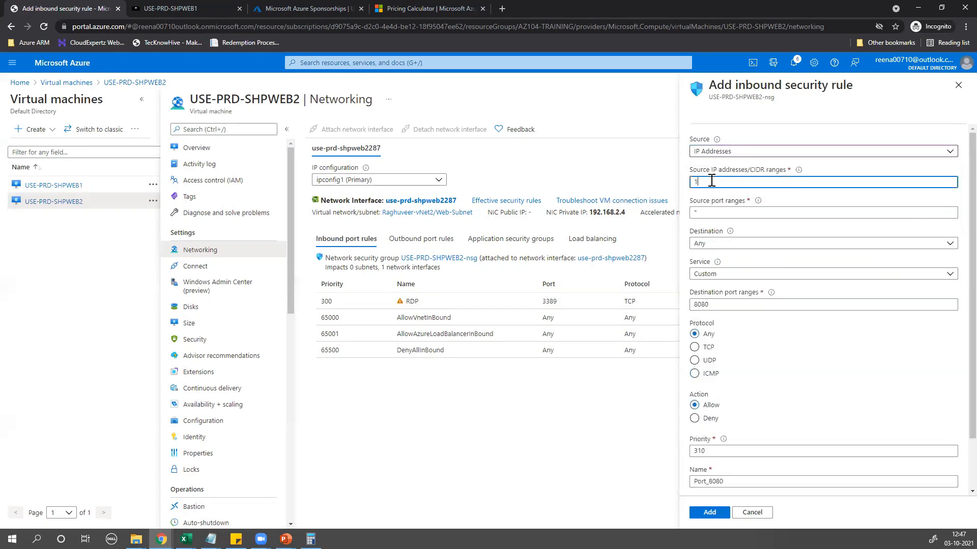
{"action": "type", "text": "92.168.1.4"}
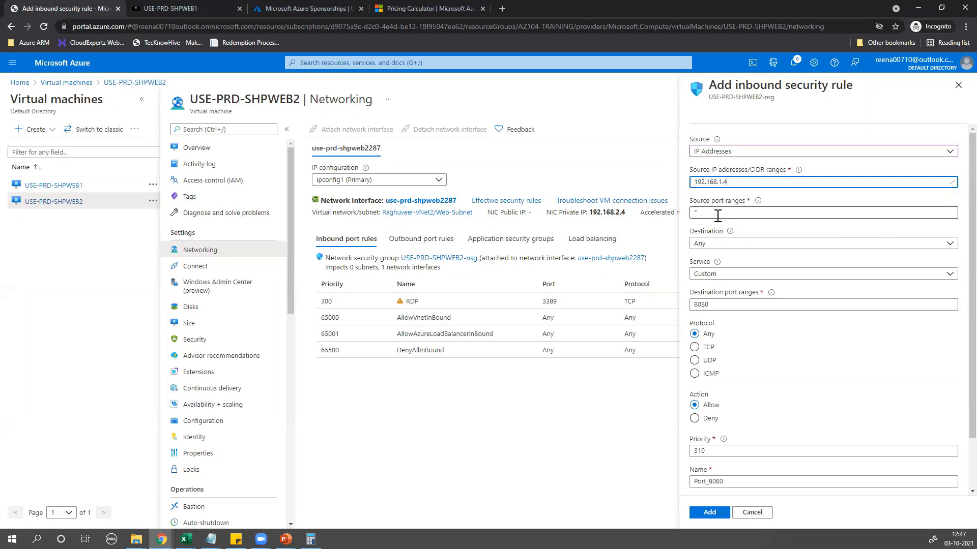
Set the destination to IP address 192.168.2.4, port ranges to *, and action Deny
{"action": "left_click", "coordinate": [718, 243]}
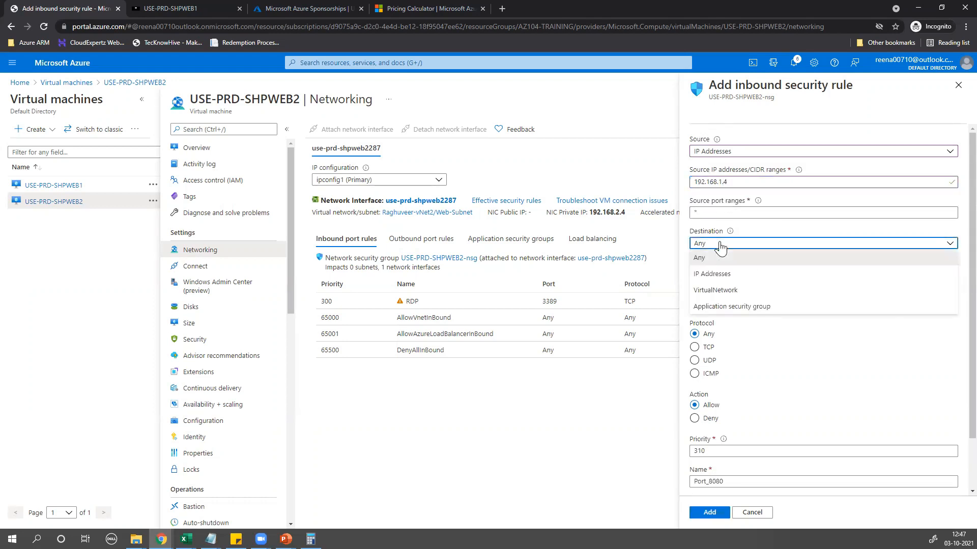
{"action": "left_click", "coordinate": [714, 273]}
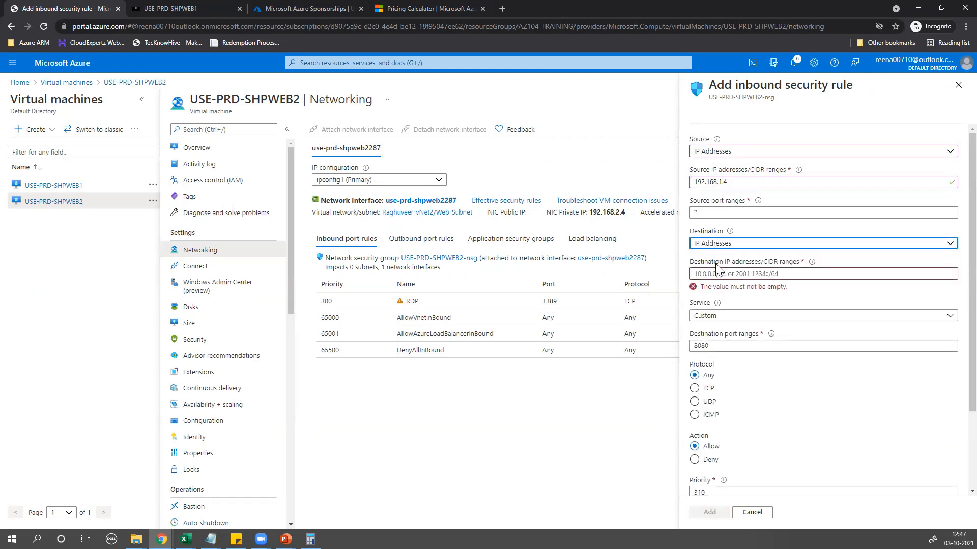
{"action": "left_click", "coordinate": [715, 273]}
{"action": "type", "text": "12"}
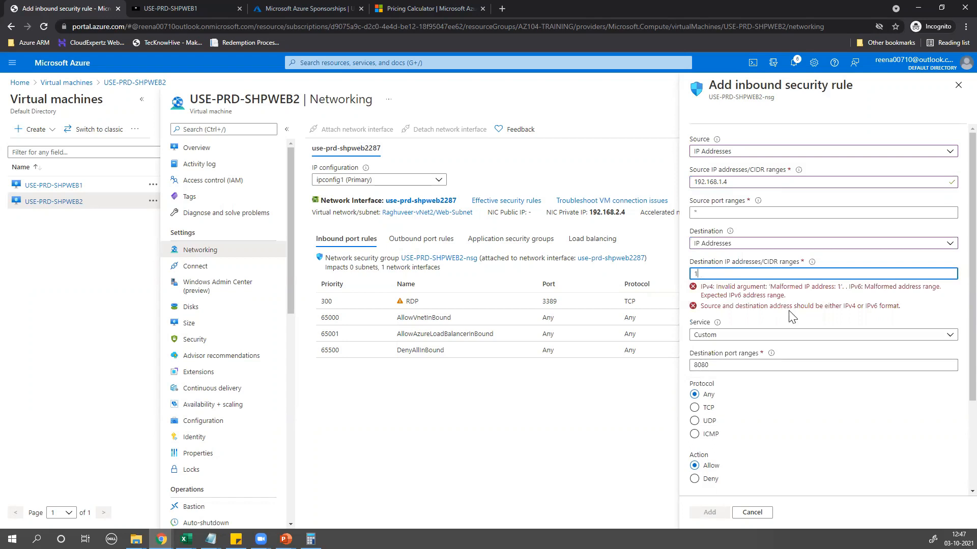
{"action": "type", "text": "92.168.2.4"}
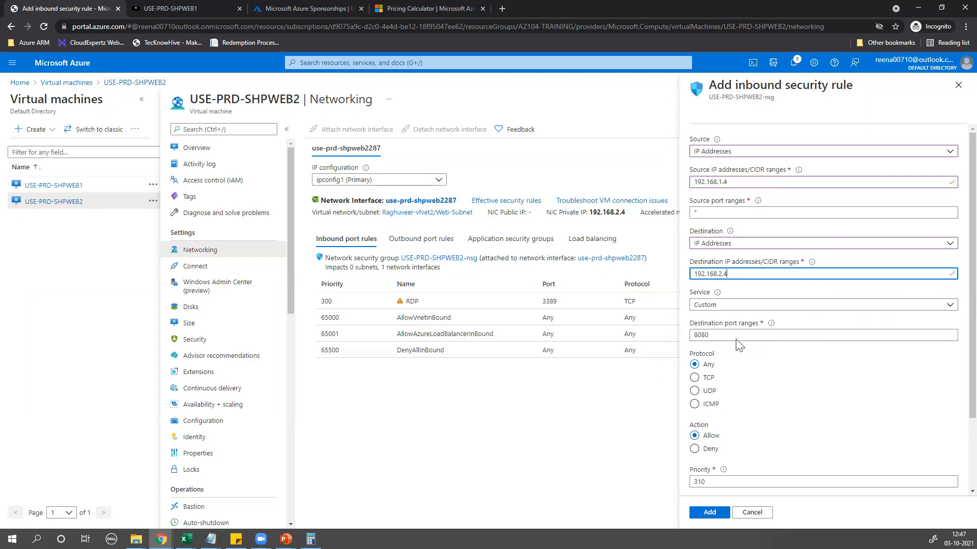
{"action": "key", "text": "Tab"}
{"action": "key", "text": "Tab"}
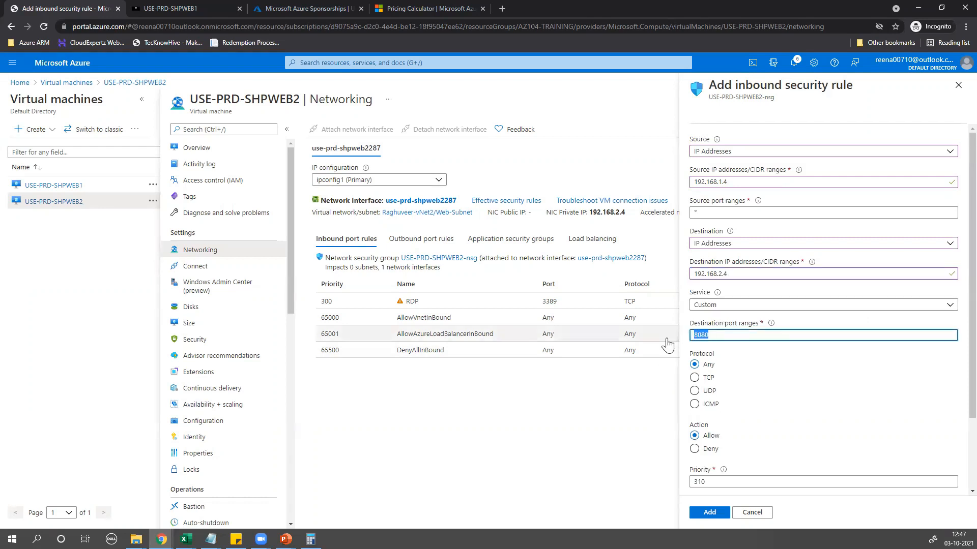
{"action": "type", "text": "*"}
{"action": "left_click", "coordinate": [695, 449]}
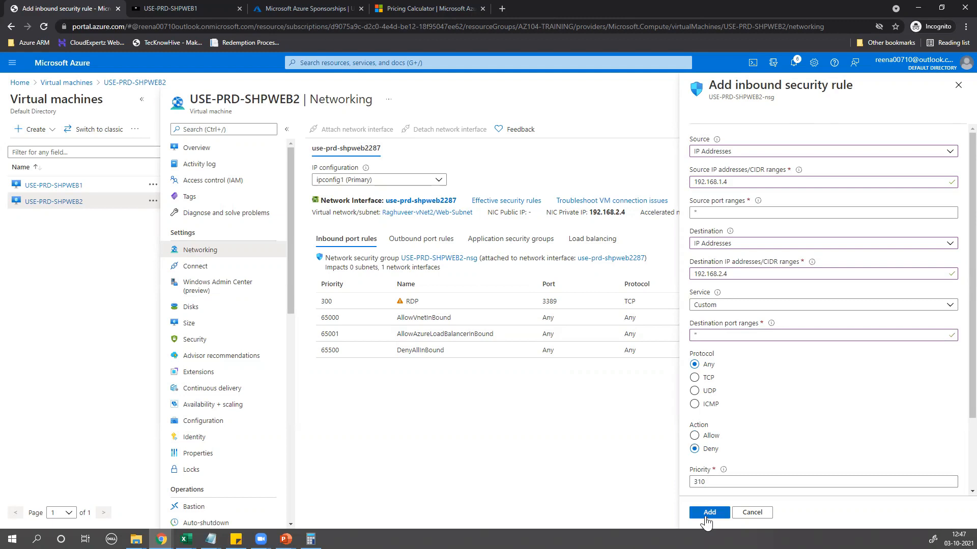
{"action": "left_click", "coordinate": [695, 436]}
Add the Port_8080 rule, confirm creation in Notifications, and review it at priority 310 denying 192.168.1.4
{"action": "left_click", "coordinate": [708, 513]}
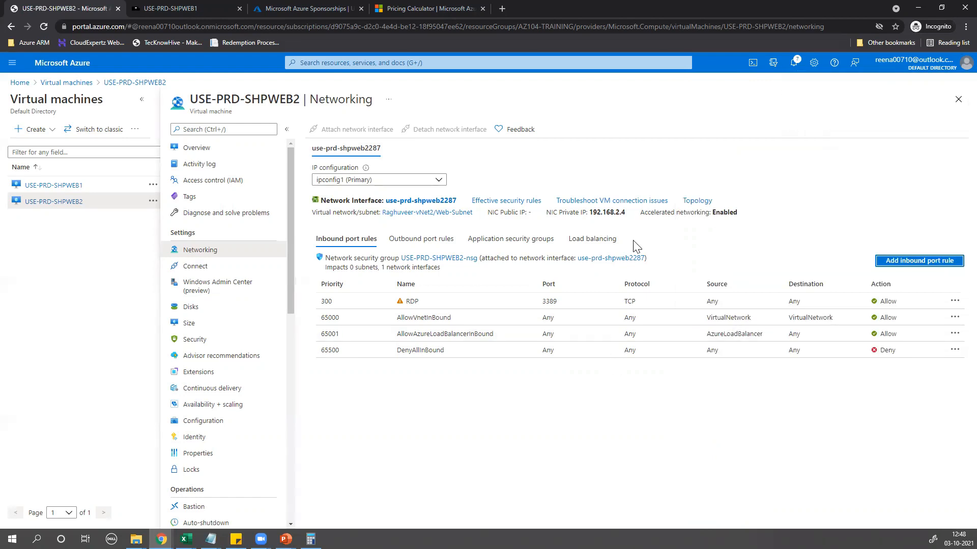
{"action": "left_click", "coordinate": [795, 63]}
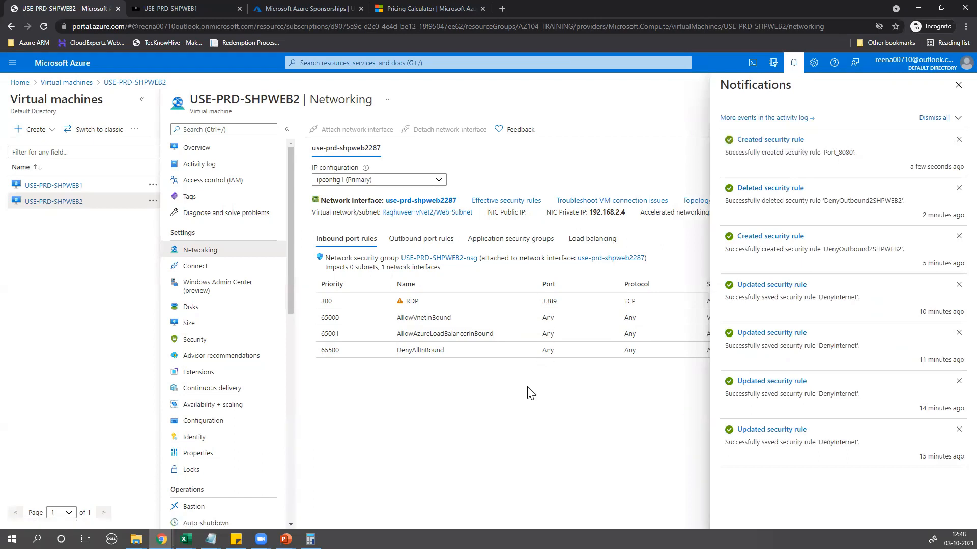
{"action": "left_click", "coordinate": [958, 85]}
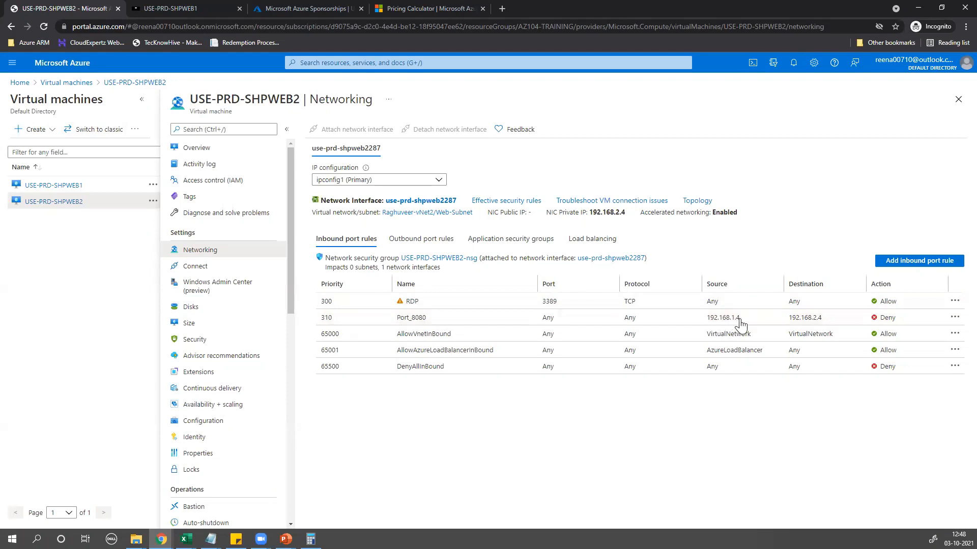
{"action": "left_click_drag", "start_coordinate": [710, 318], "coordinate": [889, 328]}
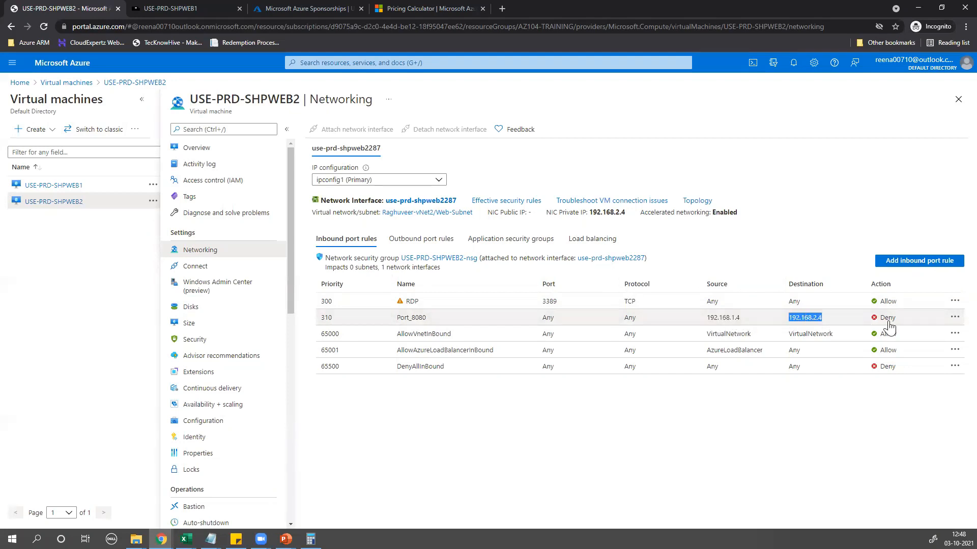
From SHPWEB1, attempt a Remote Desktop connection to 192.168.2.4 and check the ping now times out
{"action": "left_click", "coordinate": [191, 9]}
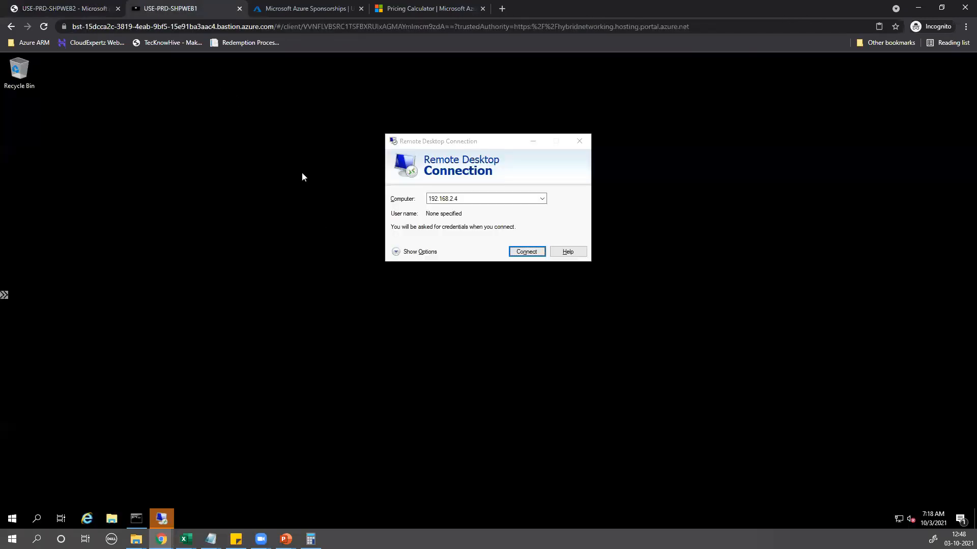
{"action": "left_click", "coordinate": [527, 252]}
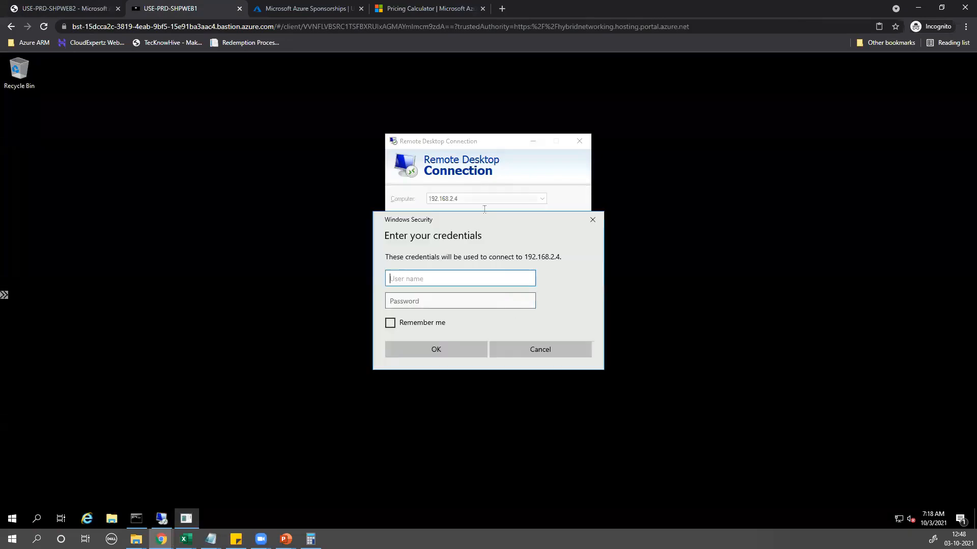
{"action": "left_click_drag", "start_coordinate": [737, 196], "coordinate": [755, 138]}
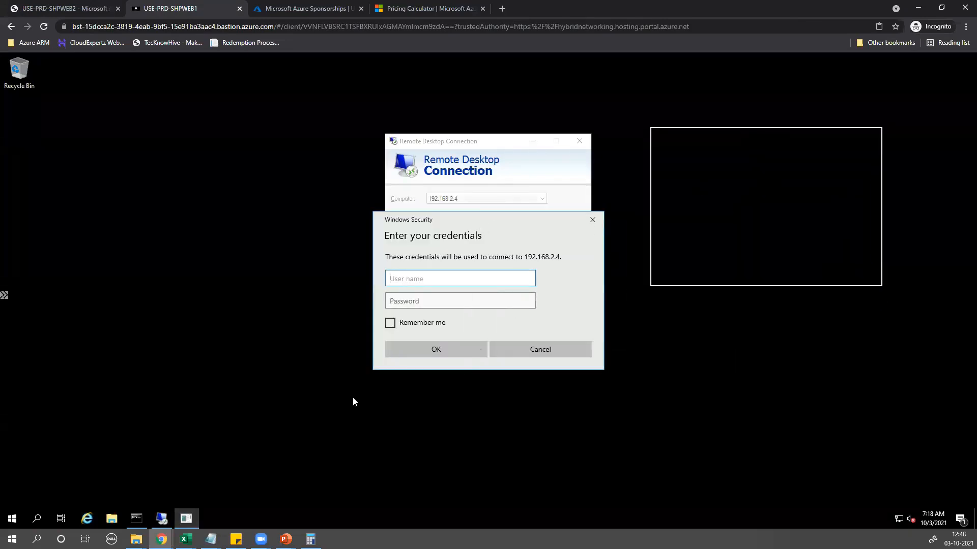
{"action": "left_click", "coordinate": [138, 517]}
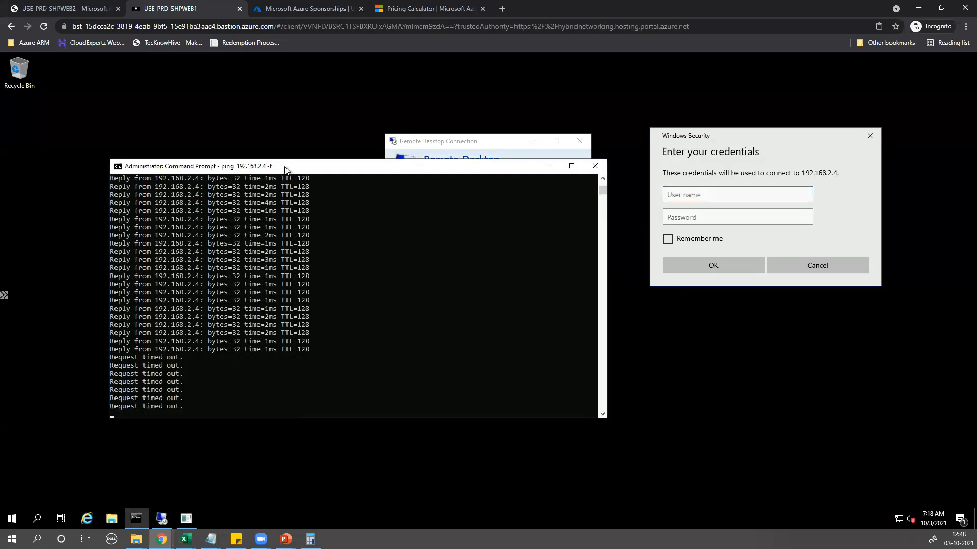
{"action": "left_click_drag", "start_coordinate": [300, 146], "coordinate": [298, 146]}
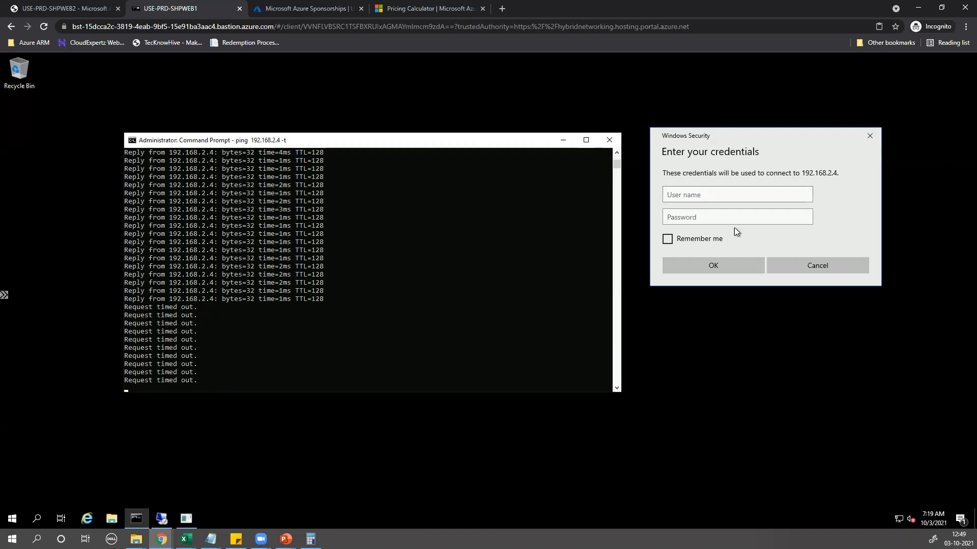
Dismiss the credentials prompt, retry the Remote Desktop connection, and return to the portal's networking page
{"action": "left_click", "coordinate": [841, 266]}
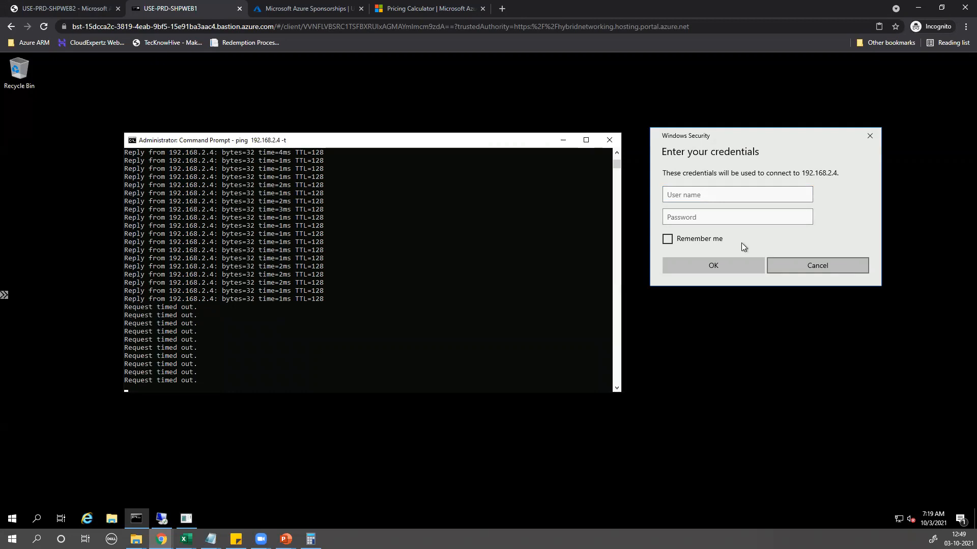
{"action": "left_click", "coordinate": [563, 139]}
{"action": "left_click", "coordinate": [526, 252]}
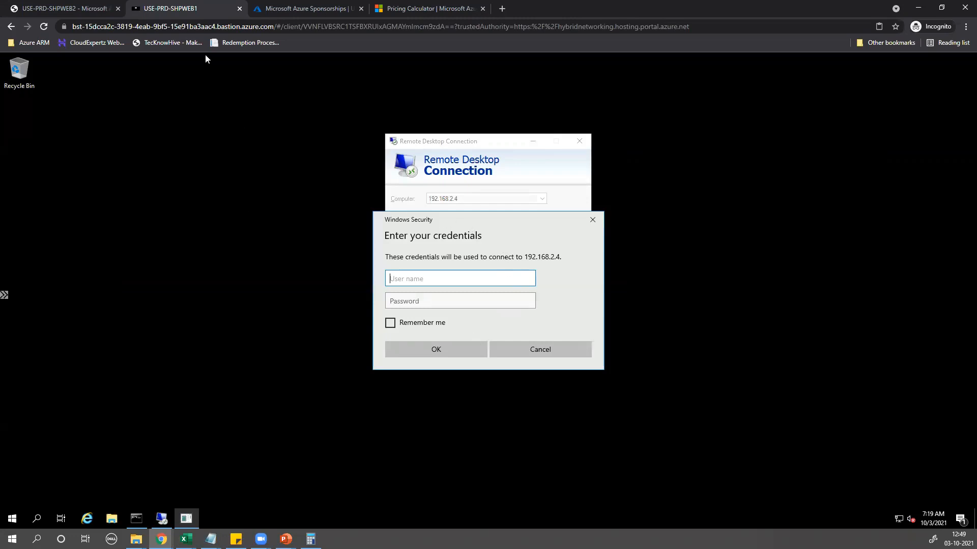
{"action": "key", "text": "ctrl+1"}
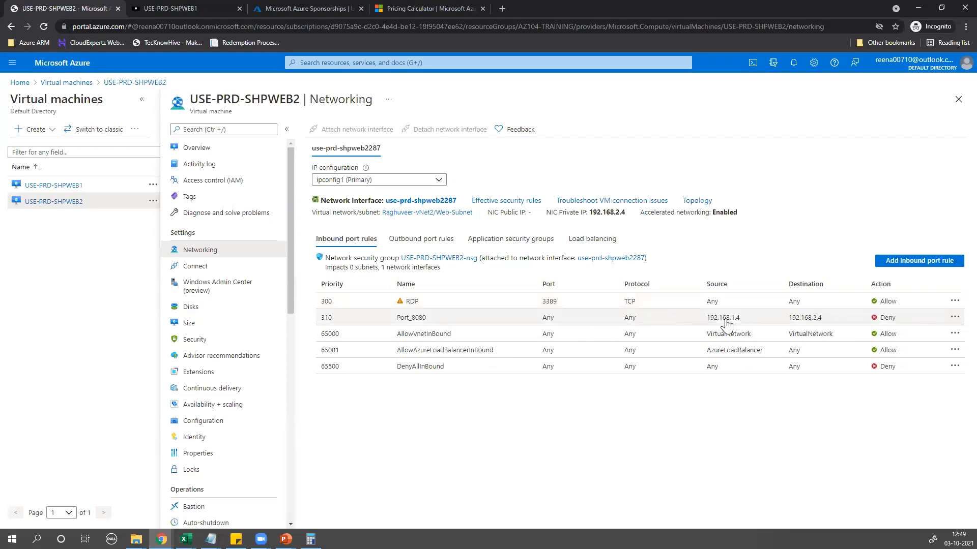
Highlight Port_8080 at priority 310 and the RDP rule at priority 300, then show the network diagram slide
{"action": "left_click_drag", "start_coordinate": [337, 324], "coordinate": [317, 326]}
{"action": "left_click_drag", "start_coordinate": [334, 301], "coordinate": [325, 302]}
{"action": "left_click_drag", "start_coordinate": [396, 302], "coordinate": [434, 305]}
{"action": "left_click_drag", "start_coordinate": [332, 303], "coordinate": [321, 309]}
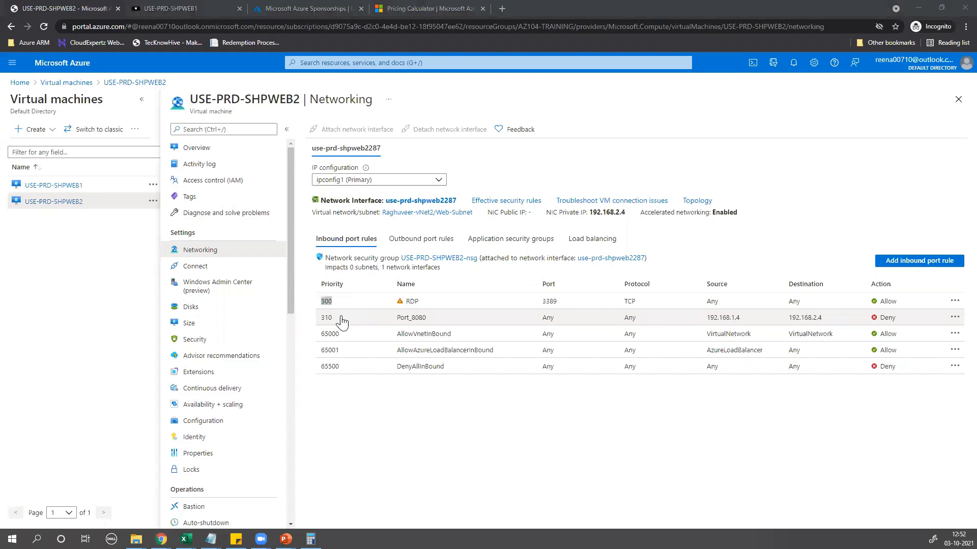
{"action": "key", "text": "alt+Tab"}
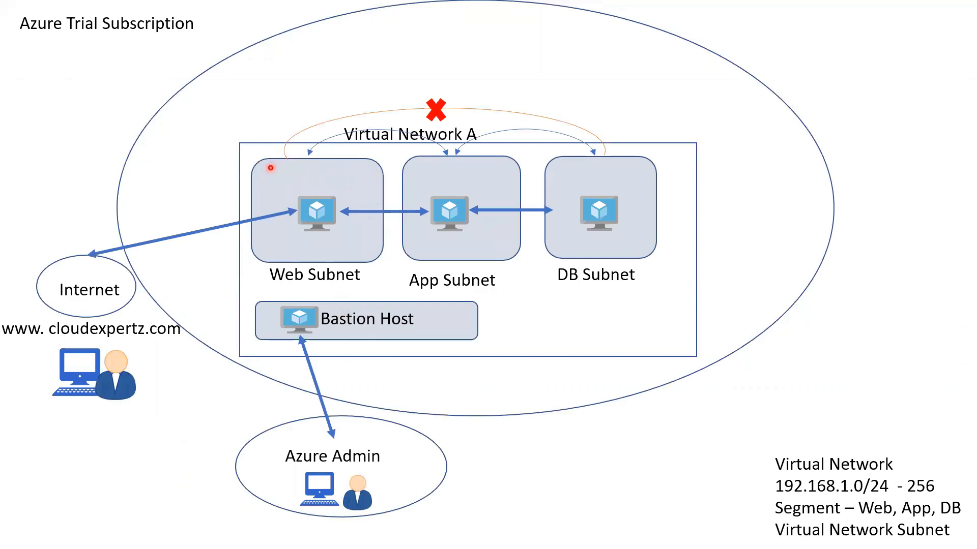
Switch from the diagram slideshow back to the Azure portal Networking page
{"action": "key", "text": "alt+Tab"}
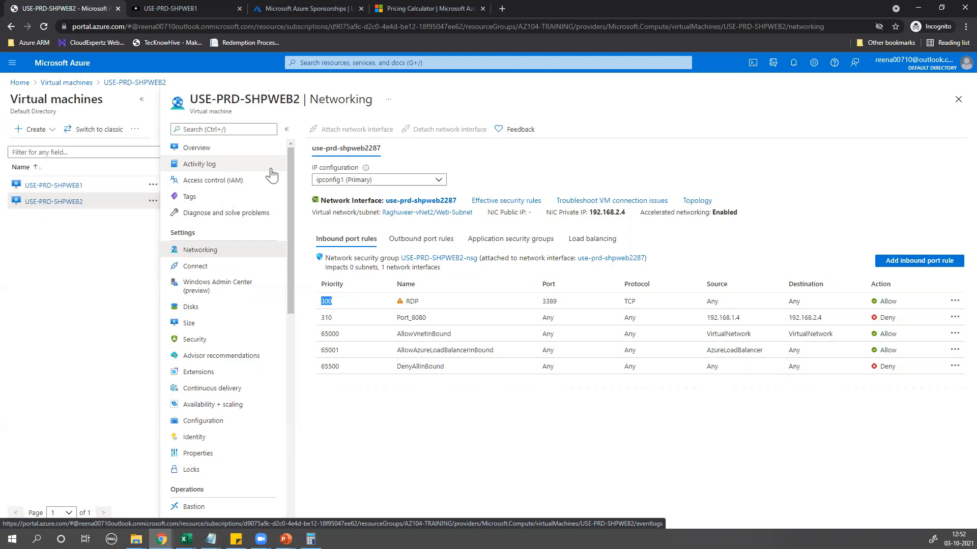
Delete the Port_8080 inbound rule, confirming with Yes, then bring the network diagram slide back
{"action": "left_click", "coordinate": [954, 302]}
{"action": "left_click", "coordinate": [954, 303]}
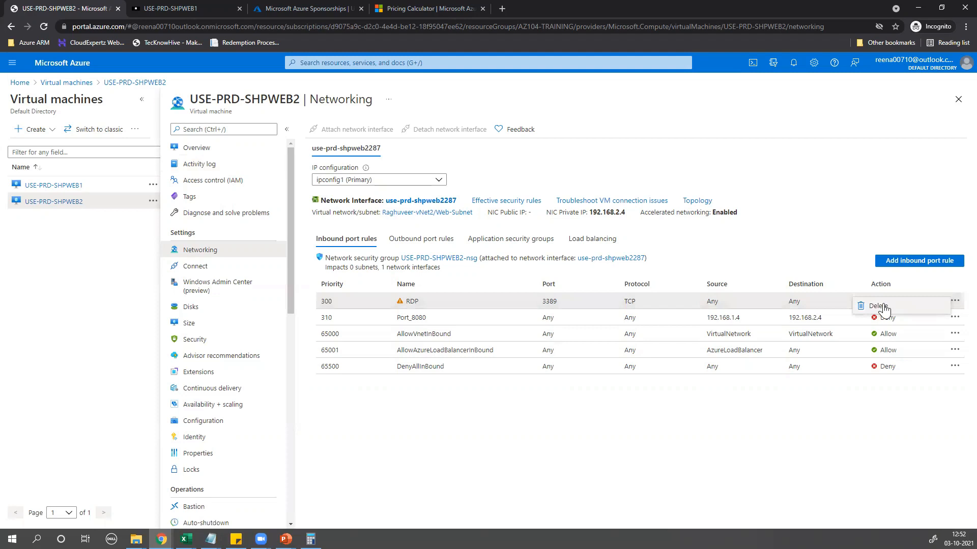
{"action": "left_click", "coordinate": [954, 317]}
{"action": "left_click", "coordinate": [889, 323]}
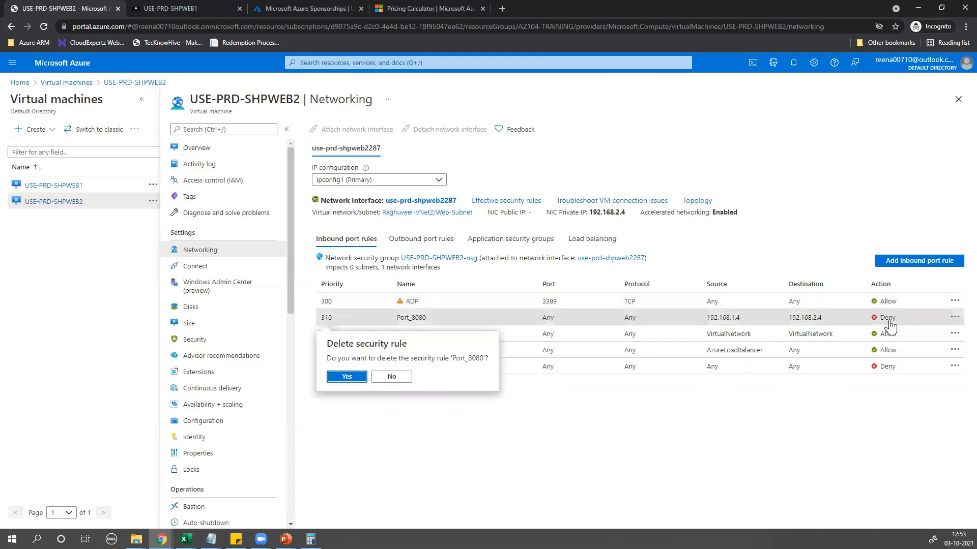
{"action": "left_click", "coordinate": [348, 377]}
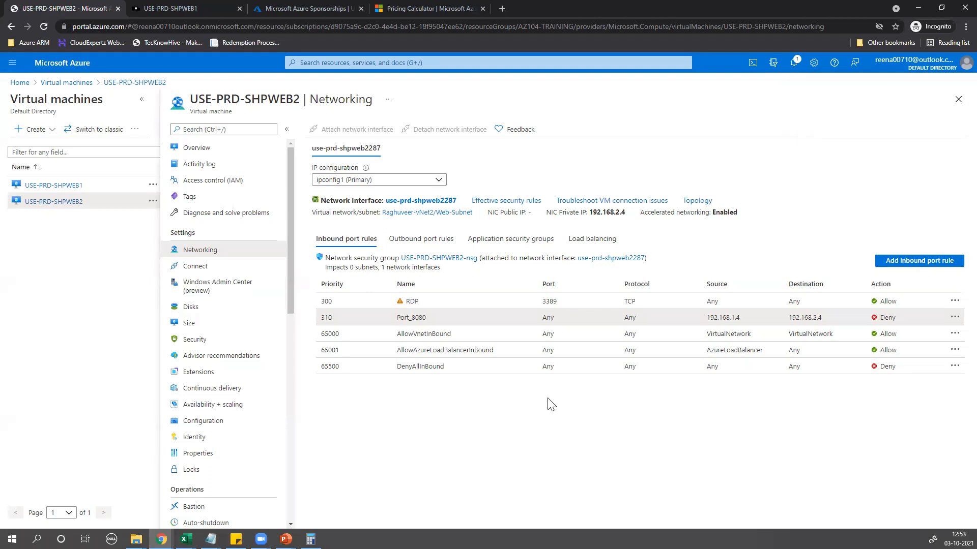
{"action": "left_click", "coordinate": [955, 322]}
{"action": "left_click", "coordinate": [905, 330]}
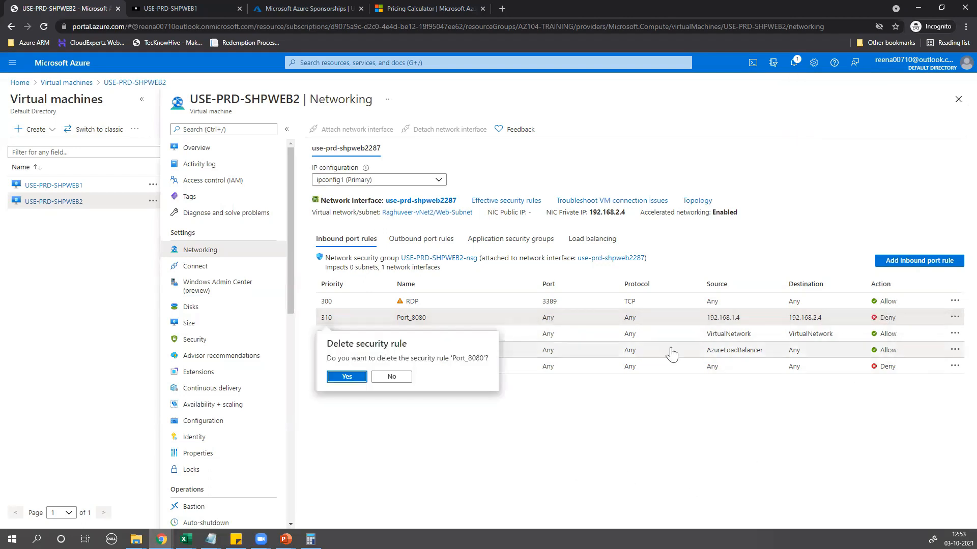
{"action": "left_click", "coordinate": [346, 377]}
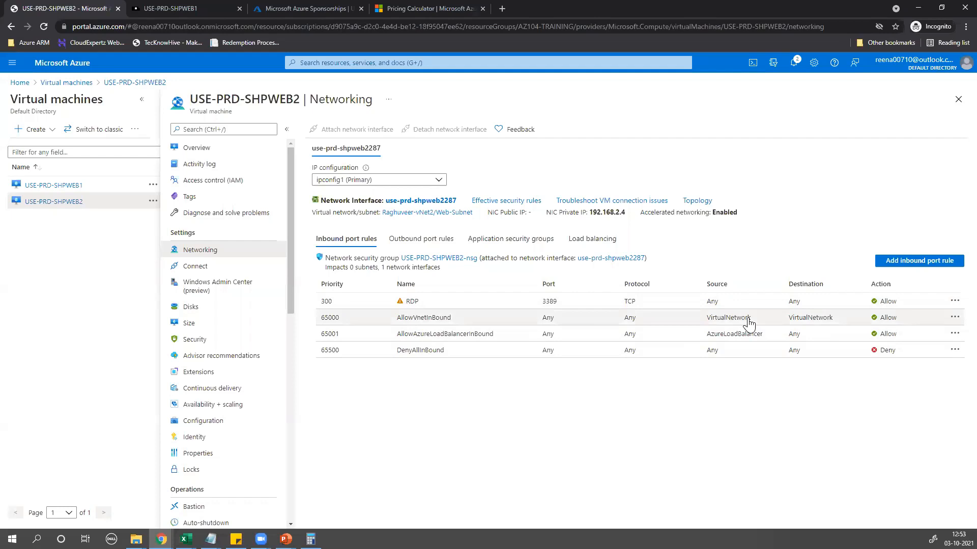
{"action": "key", "text": "alt+Tab"}
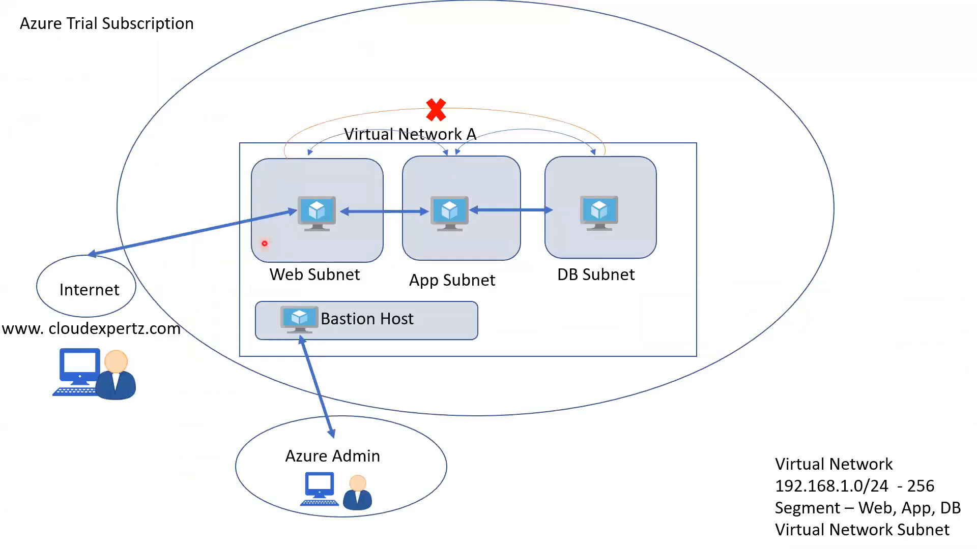
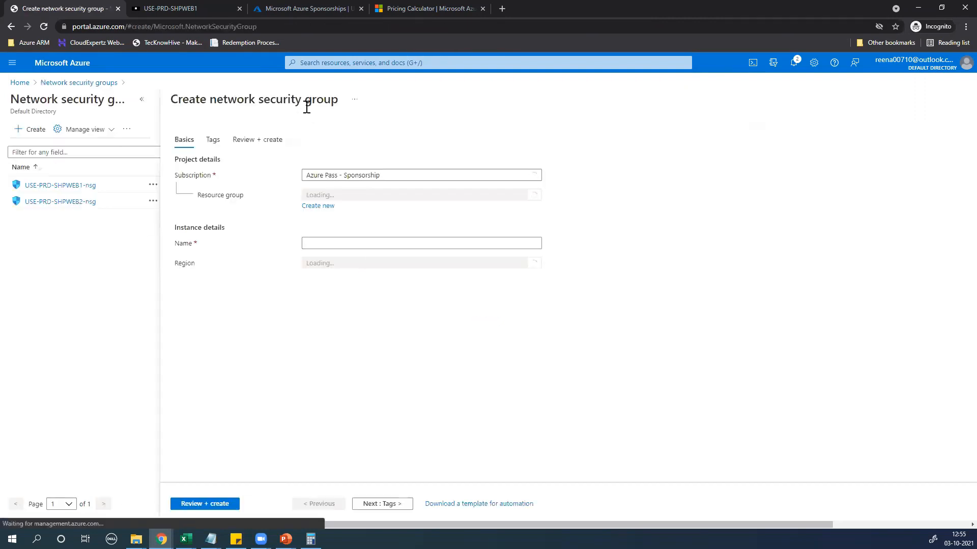
Name the security group Web-Subnet-NSG in AZ104-Training, East US, and advance to Review + create
{"action": "left_click", "coordinate": [337, 196]}
{"action": "left_click", "coordinate": [338, 232]}
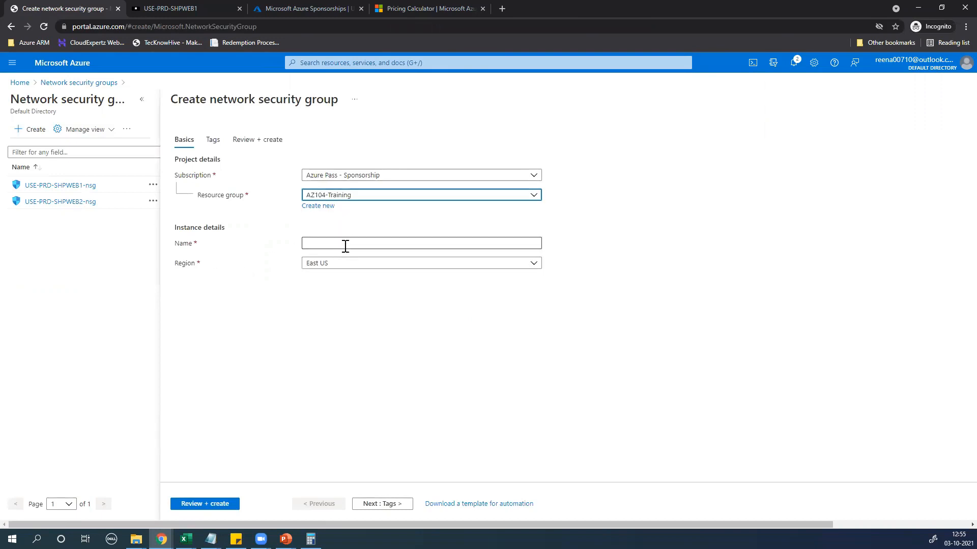
{"action": "left_click", "coordinate": [345, 245]}
{"action": "type", "text": "Web"}
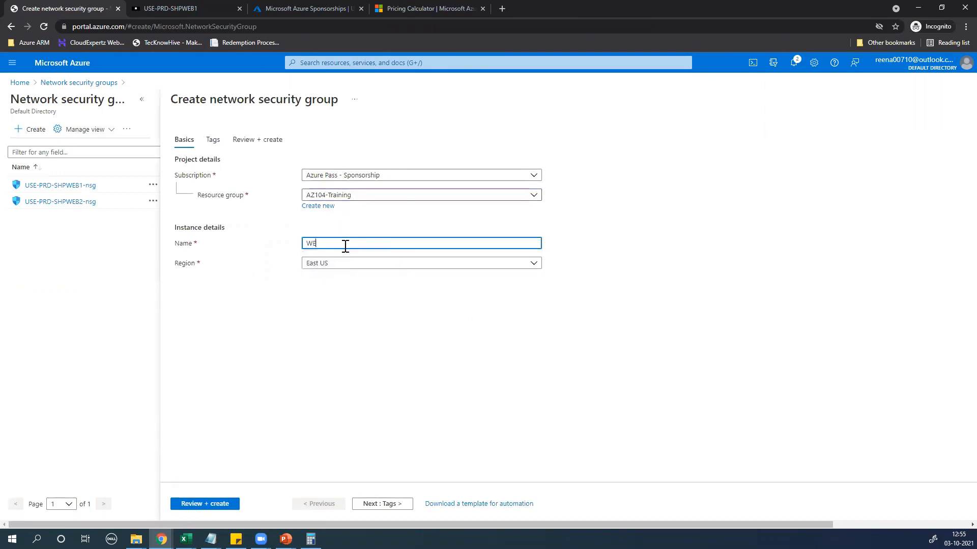
{"action": "type", "text": "-Subnet-NSG"}
{"action": "left_click", "coordinate": [369, 326]}
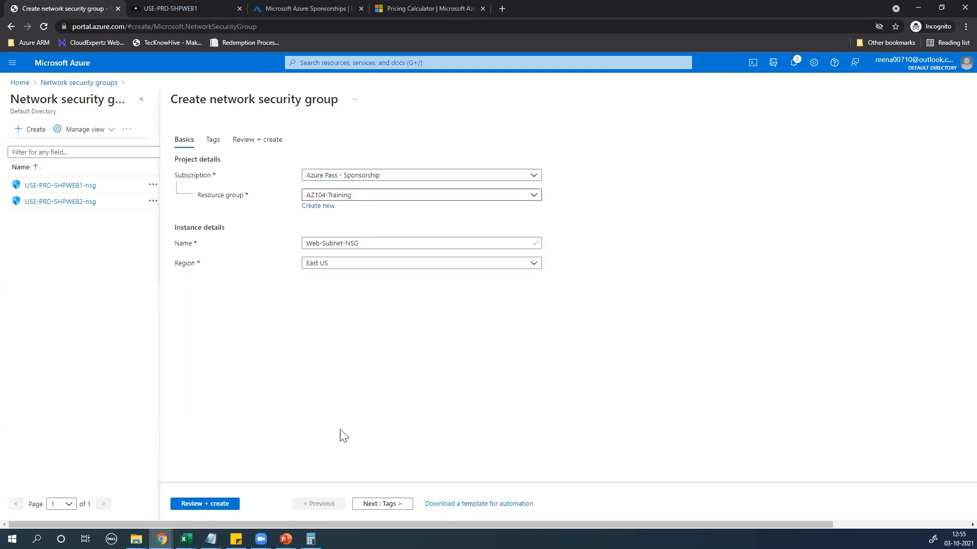
{"action": "left_click", "coordinate": [389, 505]}
{"action": "left_click", "coordinate": [396, 510]}
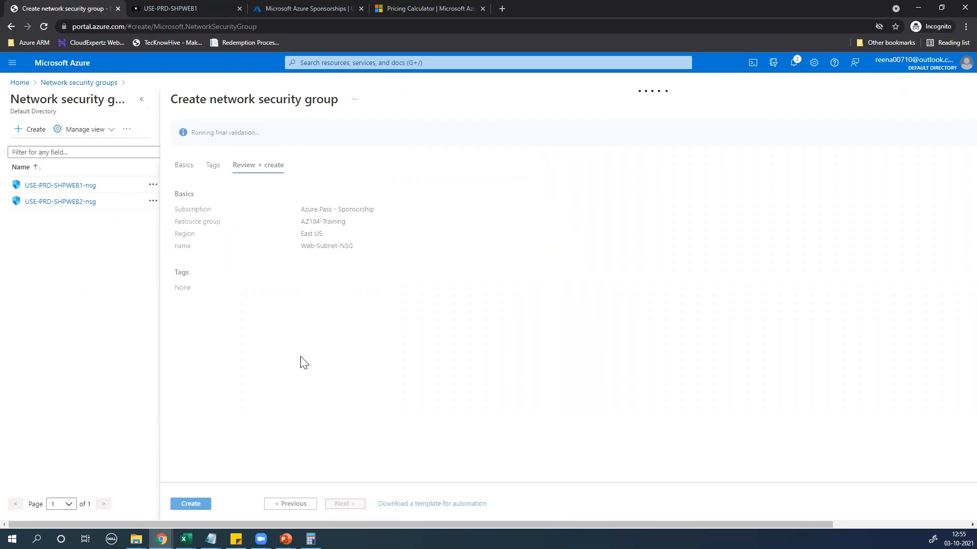
Create Web-Subnet-NSG and wait until its deployment completes
{"action": "left_click", "coordinate": [182, 509]}
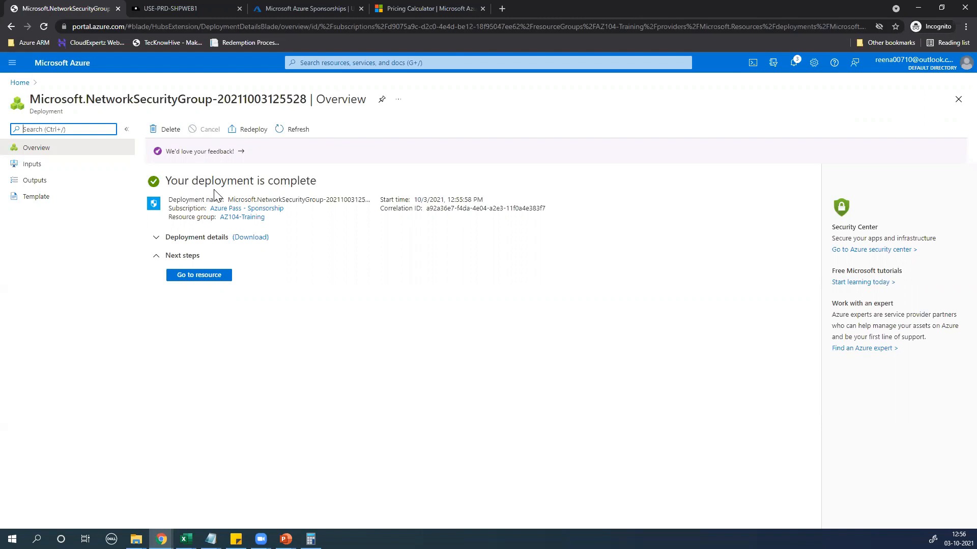
{"action": "left_click", "coordinate": [388, 62]}
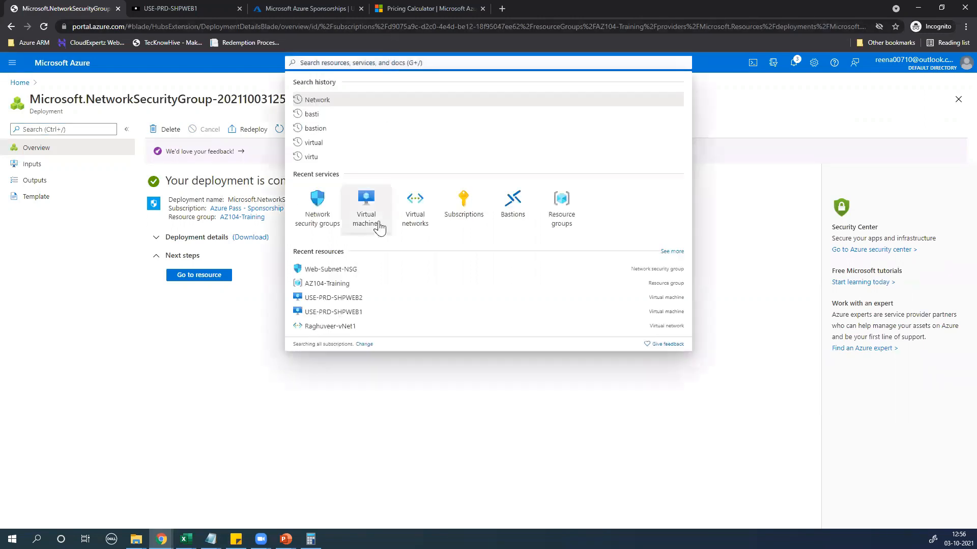
Open Web-Subnet-NSG from Network security groups and view its still-empty Subnets page
{"action": "left_click", "coordinate": [317, 199]}
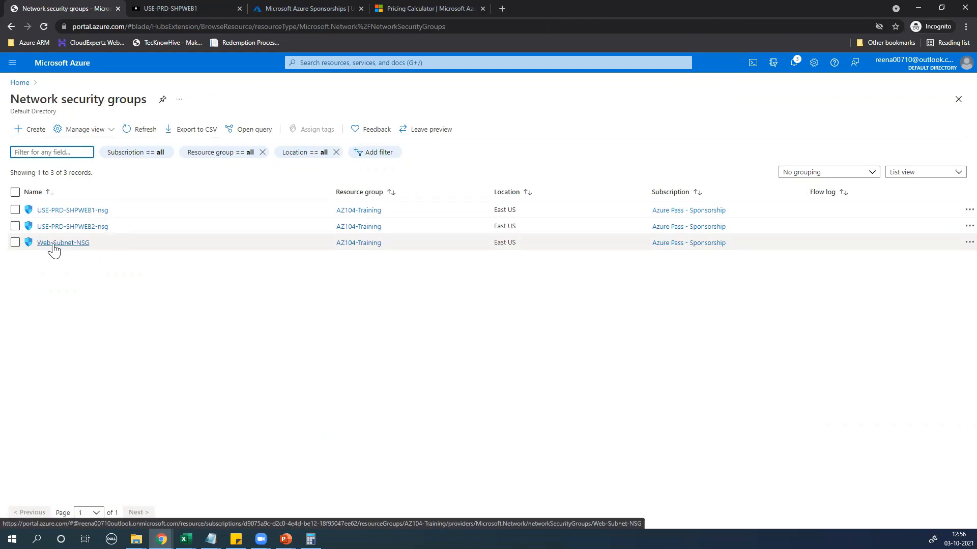
{"action": "left_click", "coordinate": [74, 245]}
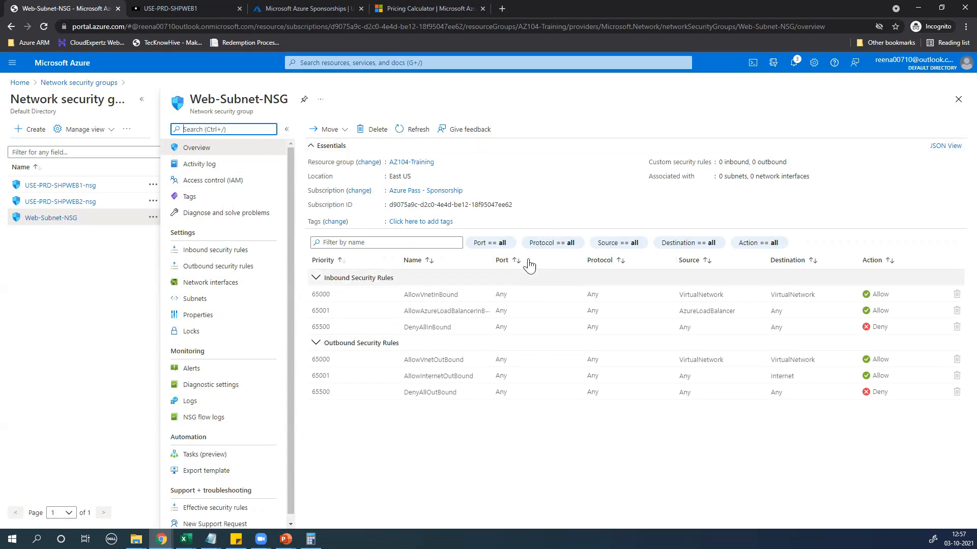
{"action": "left_click", "coordinate": [197, 305]}
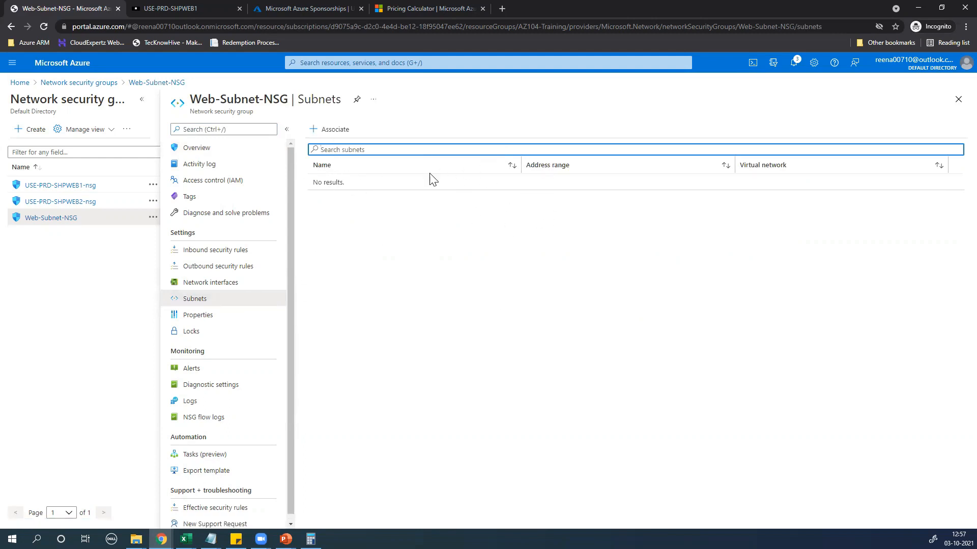
Associate Web-Subnet-NSG with Web-Subnet (192.168.1.0/27) in the vNet1 virtual network and dismiss the notification
{"action": "left_click", "coordinate": [326, 133]}
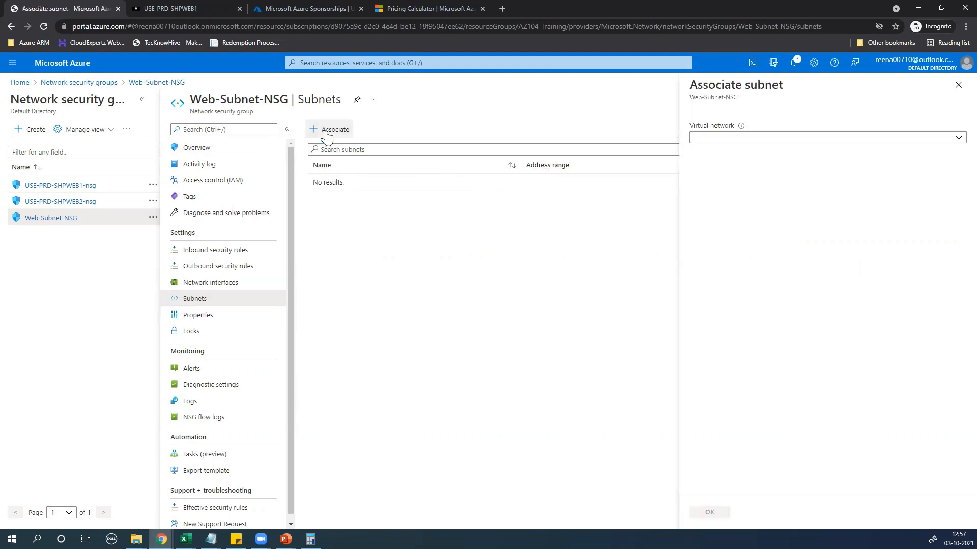
{"action": "left_click", "coordinate": [733, 143]}
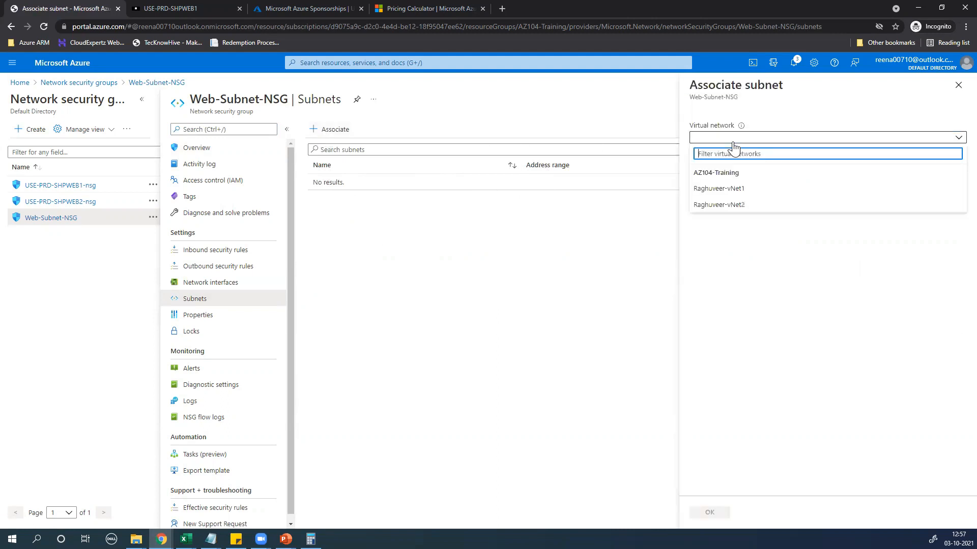
{"action": "left_click", "coordinate": [725, 194]}
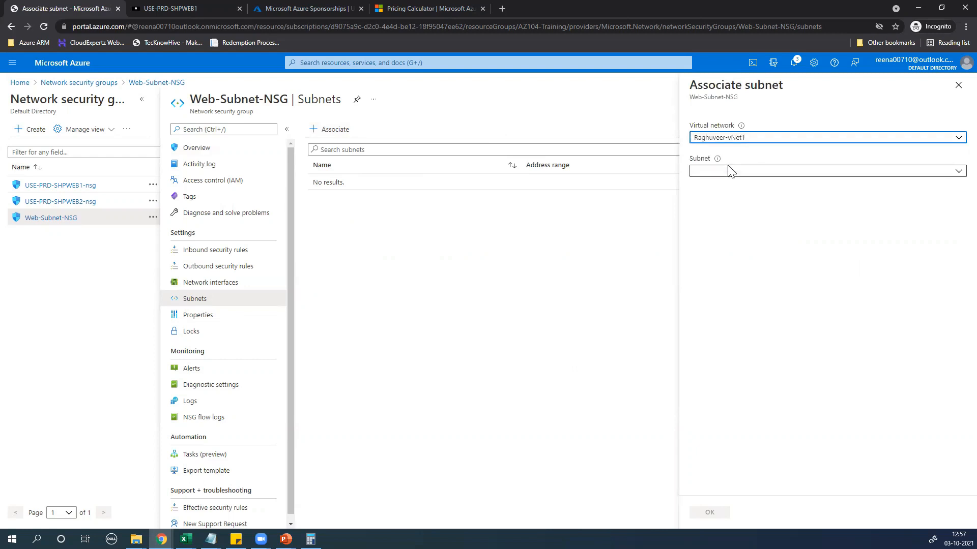
{"action": "left_click", "coordinate": [727, 174]}
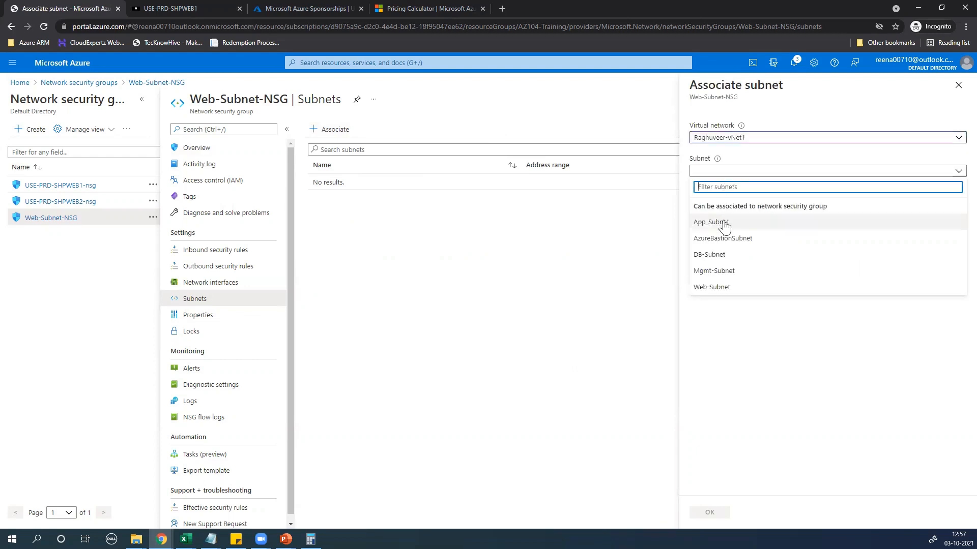
{"action": "left_click", "coordinate": [715, 288]}
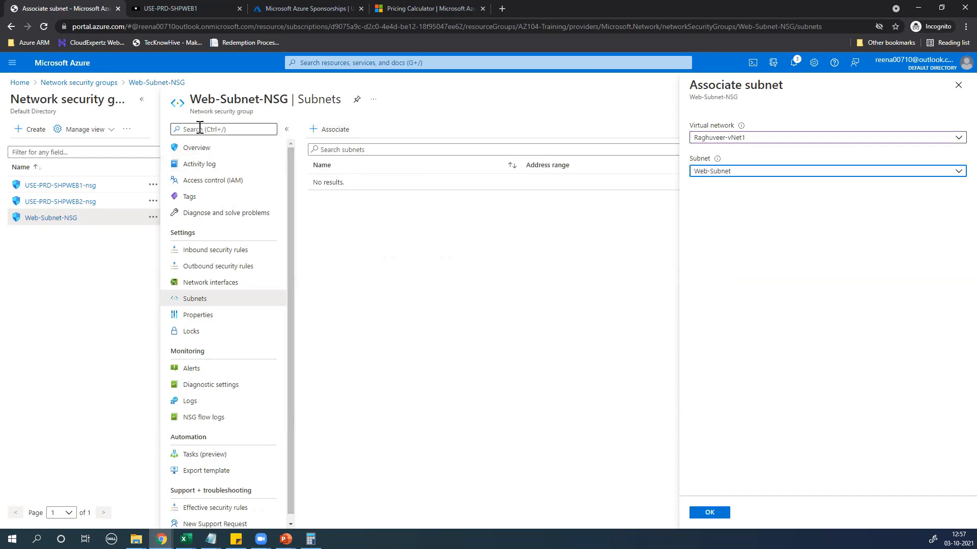
{"action": "left_click", "coordinate": [710, 513]}
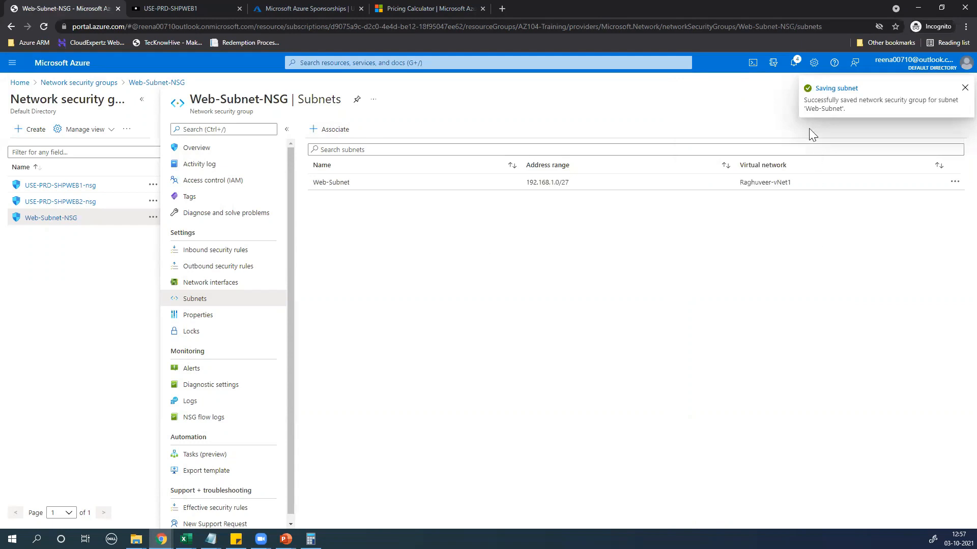
{"action": "left_click", "coordinate": [963, 89]}
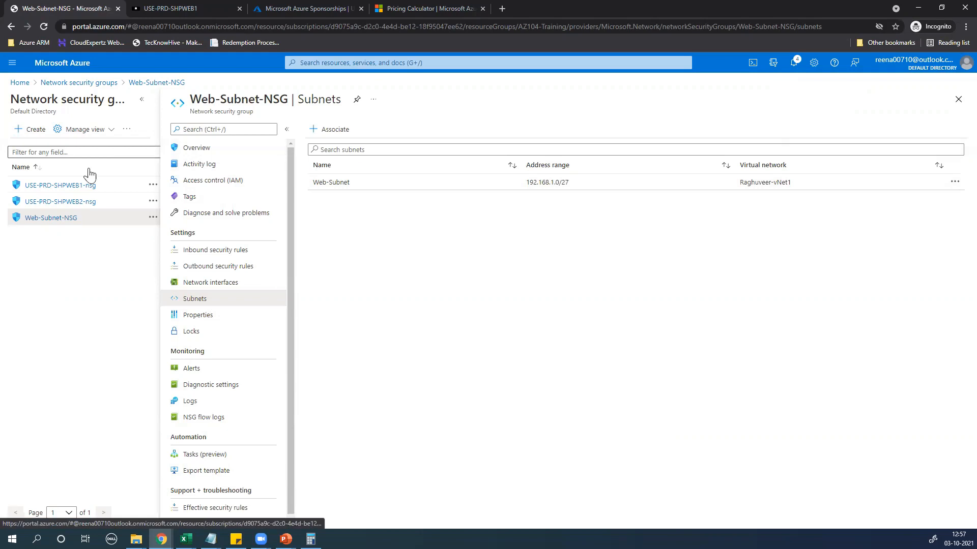
{"action": "left_click", "coordinate": [56, 186]}
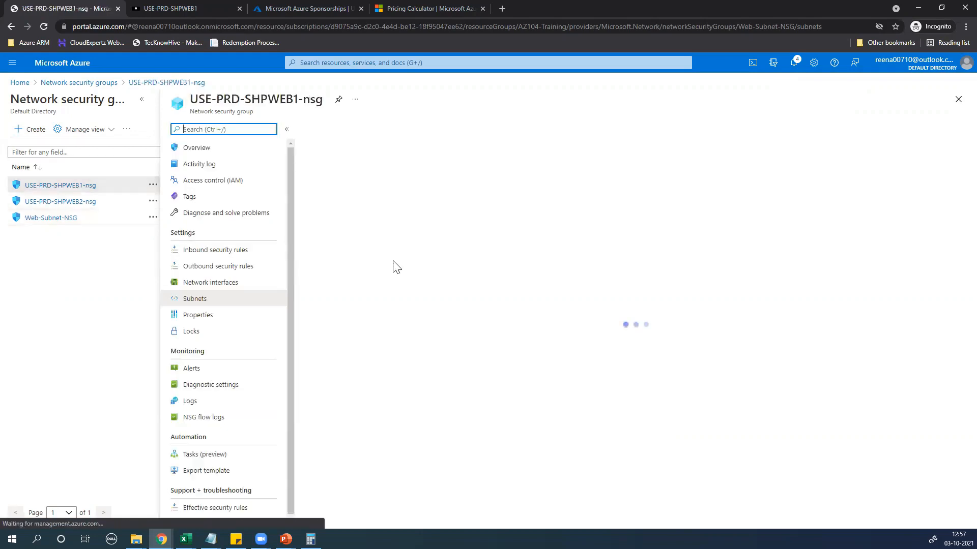
{"action": "left_click", "coordinate": [355, 61]}
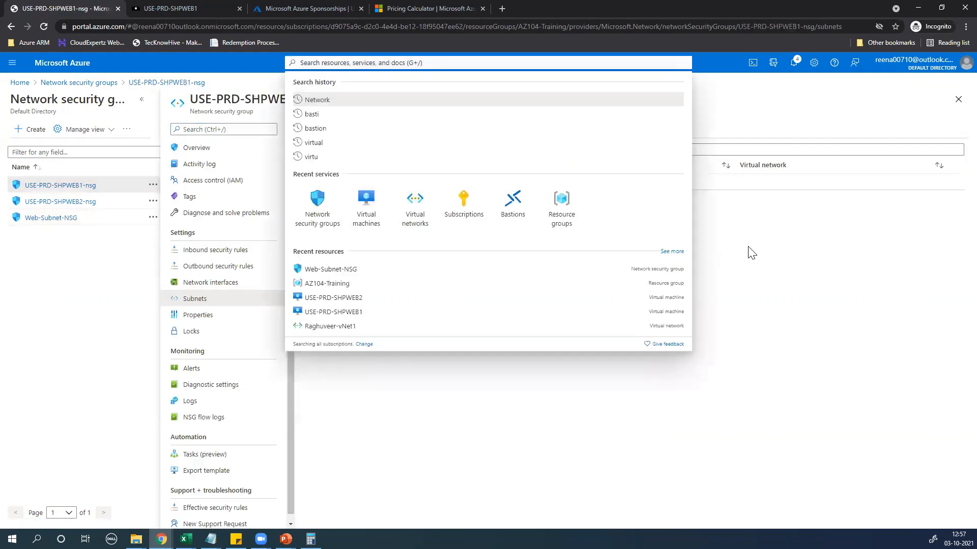
{"action": "left_click", "coordinate": [735, 249]}
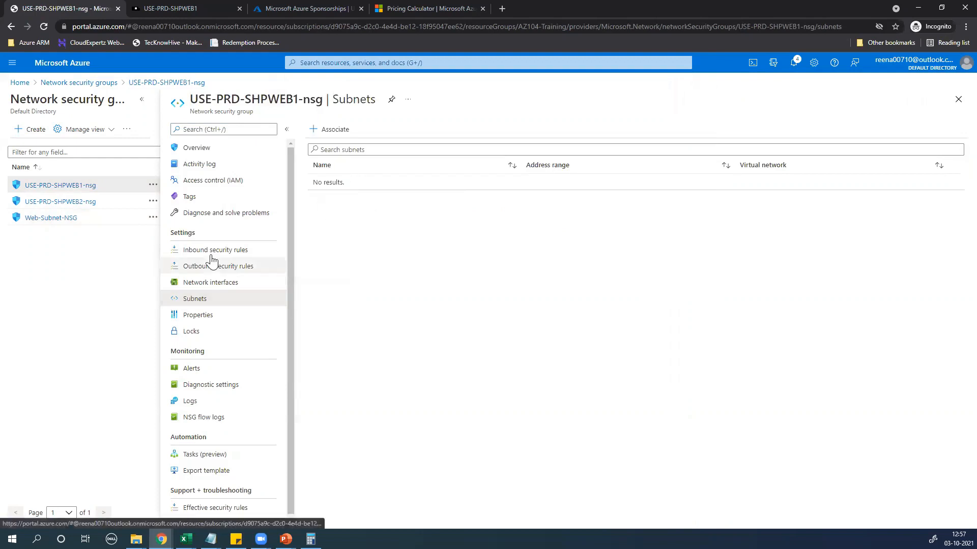
{"action": "left_click", "coordinate": [57, 219]}
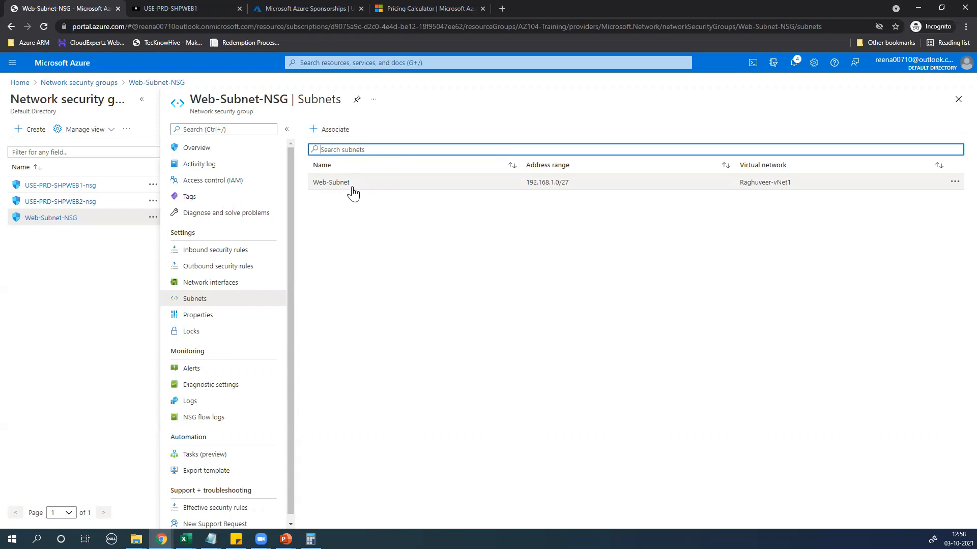
Associate Web-Subnet-NSG with Web-Subnet in the vNet2 virtual network
{"action": "left_click", "coordinate": [451, 304]}
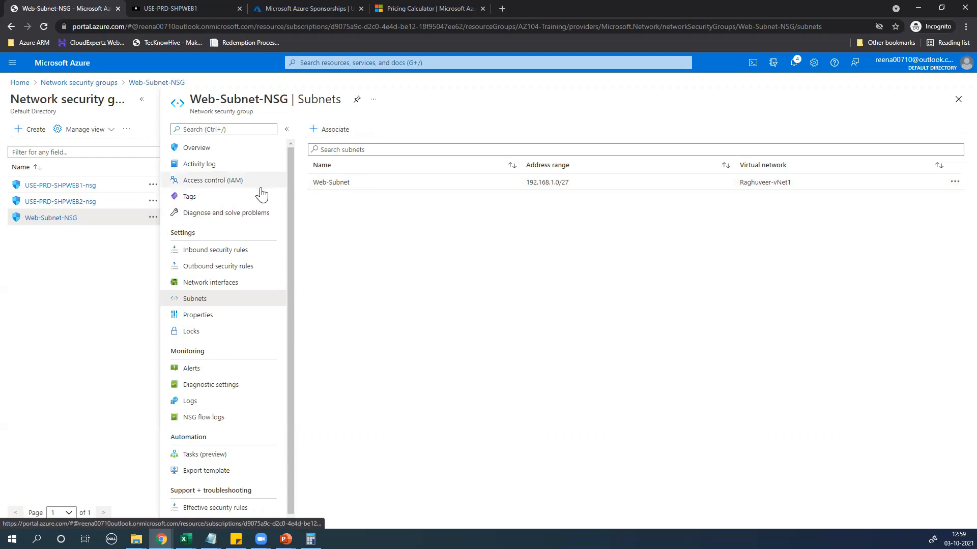
{"action": "left_click", "coordinate": [339, 135]}
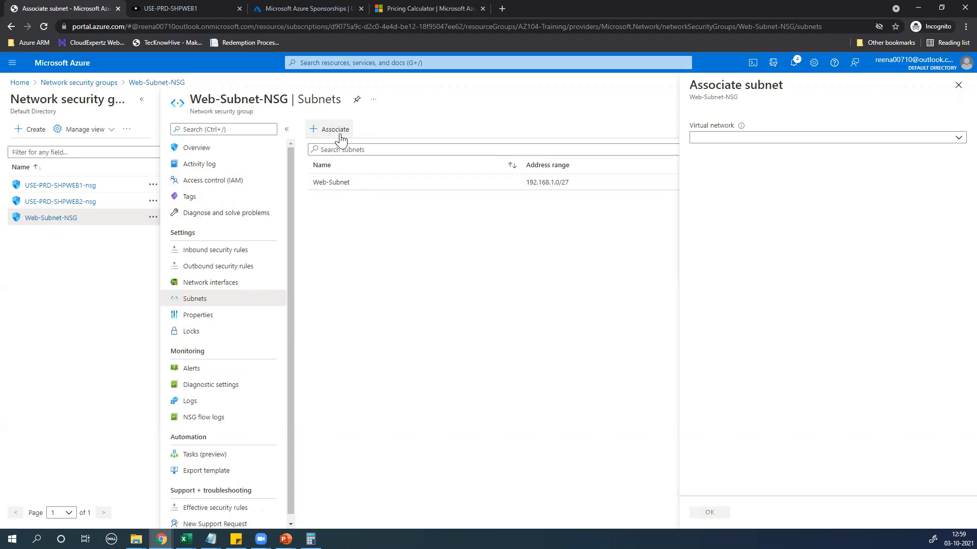
{"action": "left_click", "coordinate": [702, 138]}
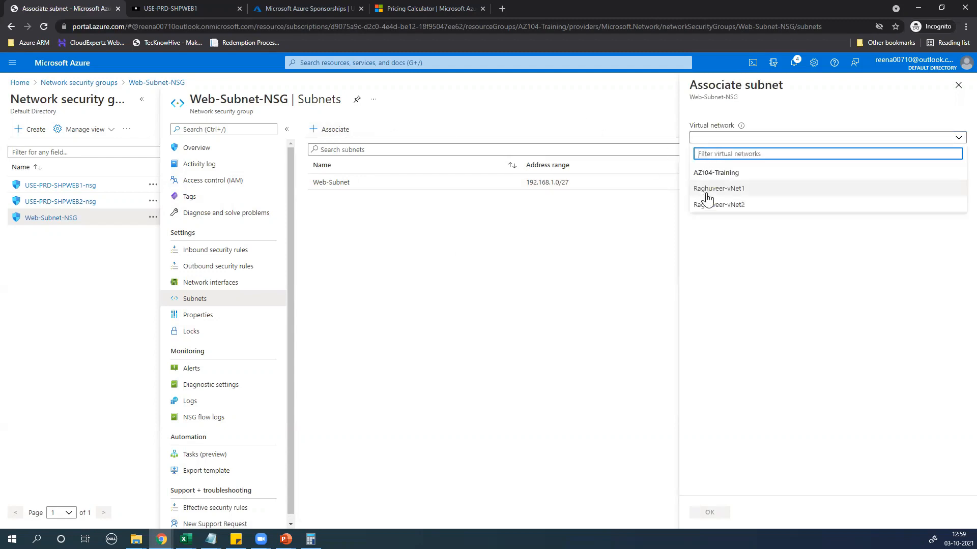
{"action": "left_click", "coordinate": [719, 204]}
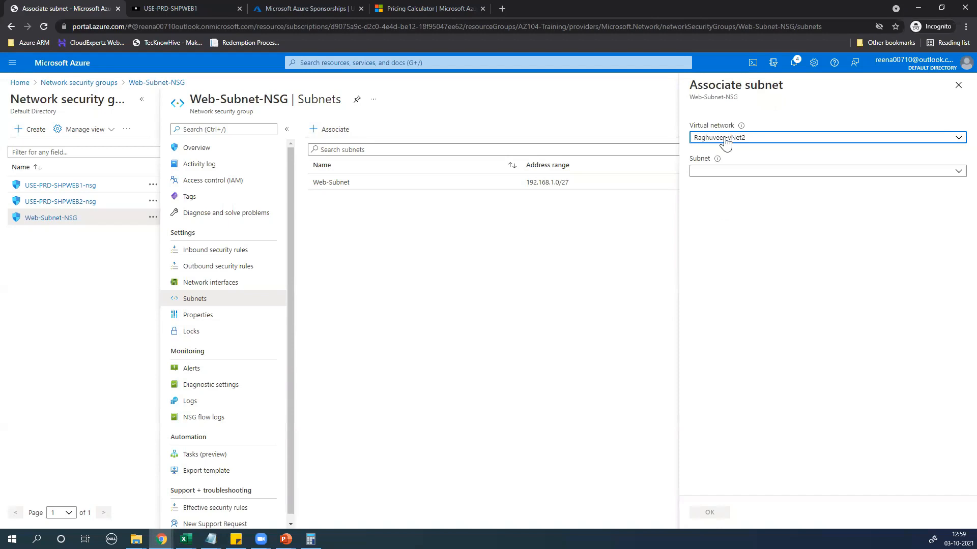
{"action": "left_click", "coordinate": [718, 173]}
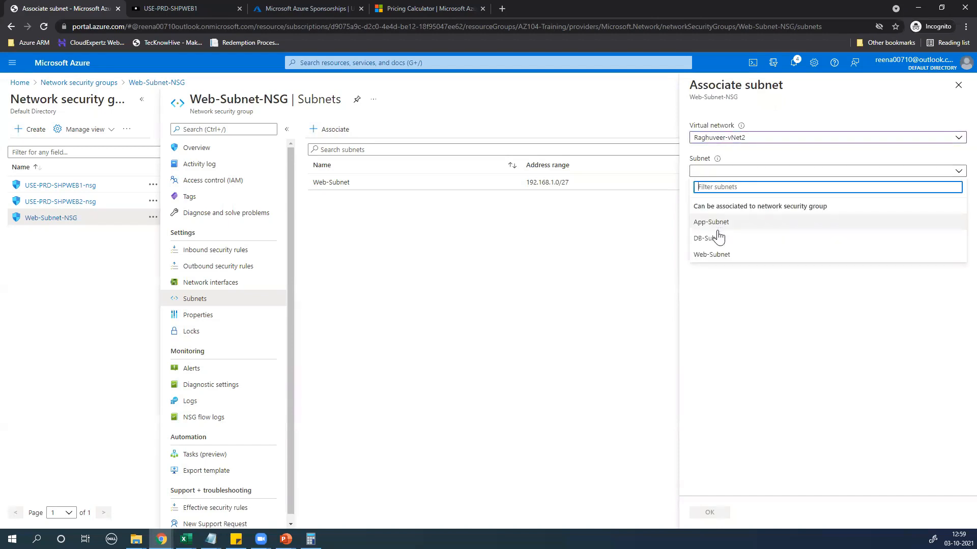
{"action": "left_click", "coordinate": [712, 255]}
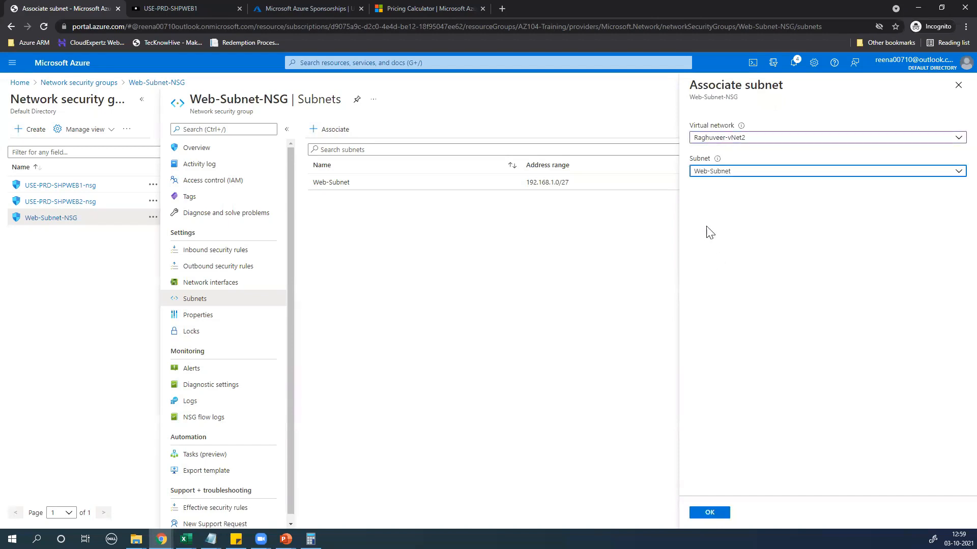
{"action": "left_click", "coordinate": [711, 513]}
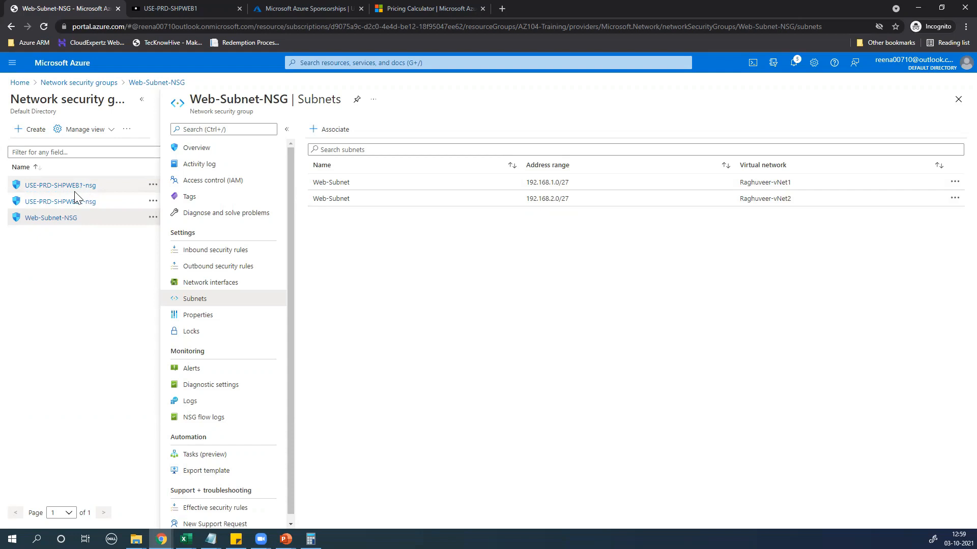
Open the USE-PRD-SHPWEB1 virtual machine from Virtual machines and go to its Networking page
{"action": "left_click", "coordinate": [348, 62]}
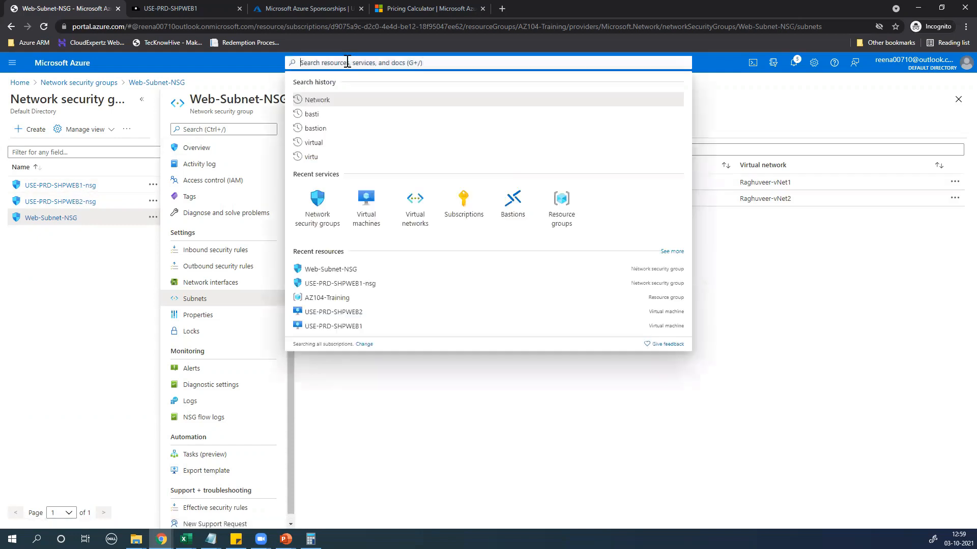
{"action": "left_click", "coordinate": [363, 208]}
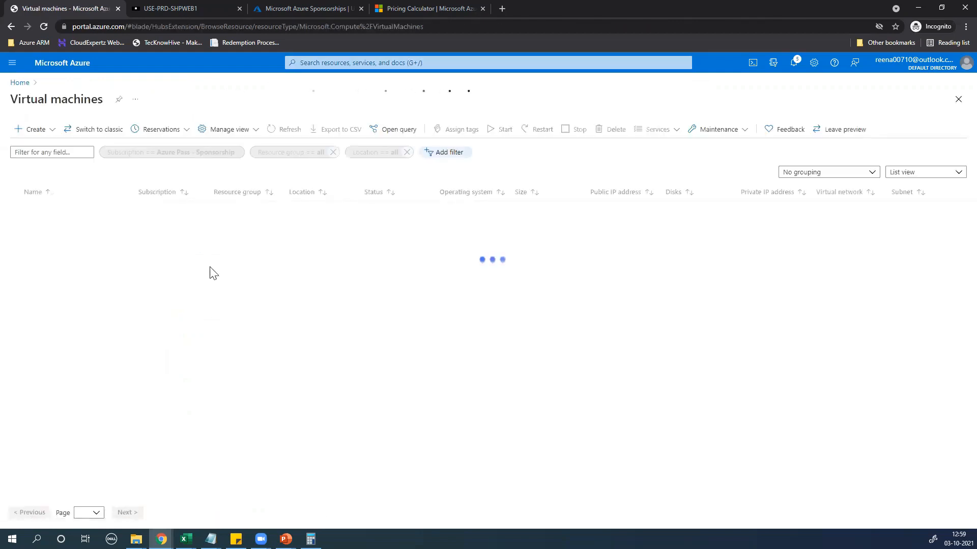
{"action": "left_click", "coordinate": [53, 214]}
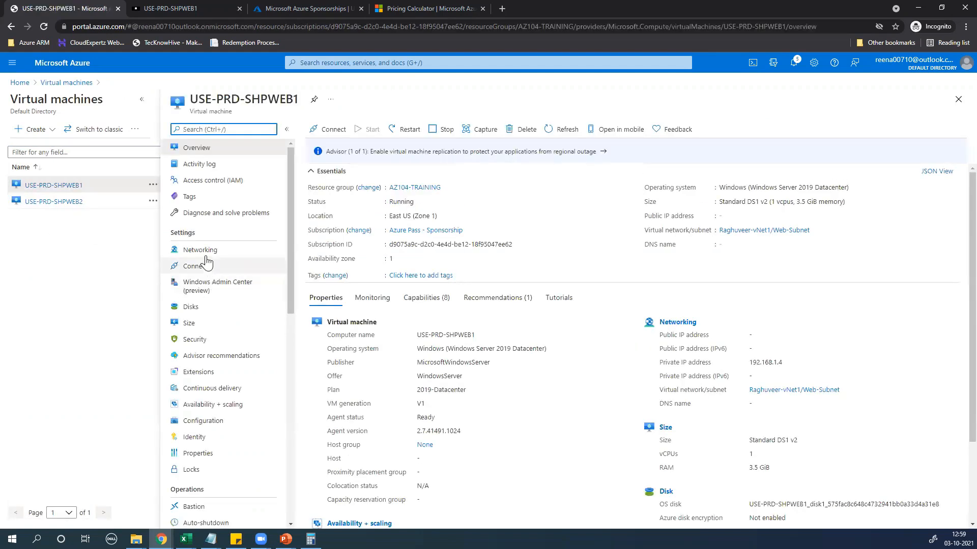
{"action": "left_click", "coordinate": [238, 251]}
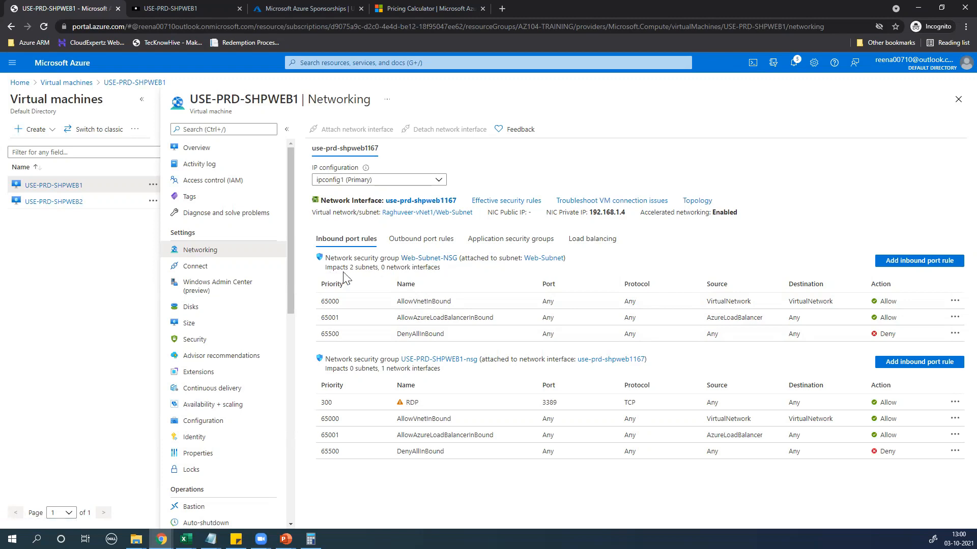
Review USE-PRD-SHPWEB1's inbound and outbound rules from Web-Subnet-NSG and the NIC's security group
{"action": "left_click_drag", "start_coordinate": [350, 268], "coordinate": [379, 268]}
{"action": "left_click", "coordinate": [407, 244]}
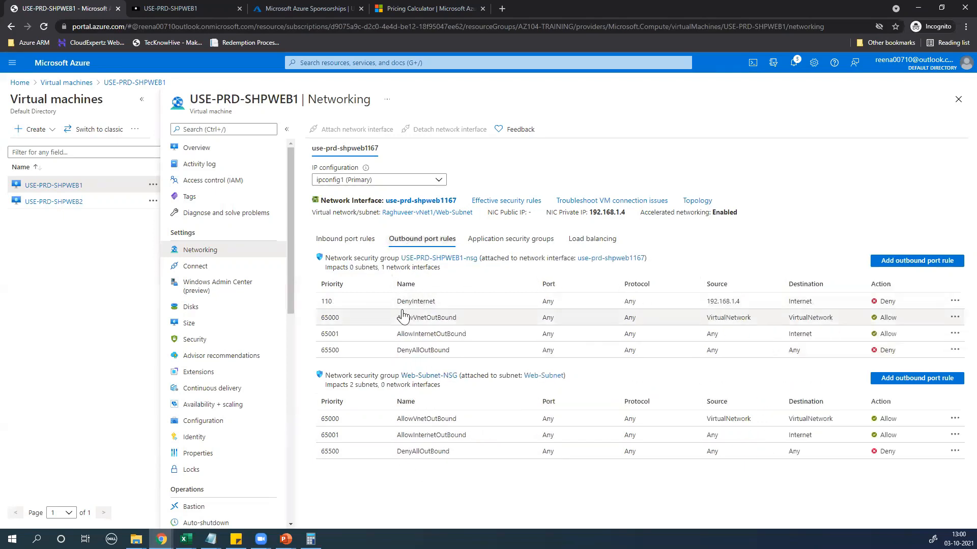
{"action": "left_click", "coordinate": [340, 239]}
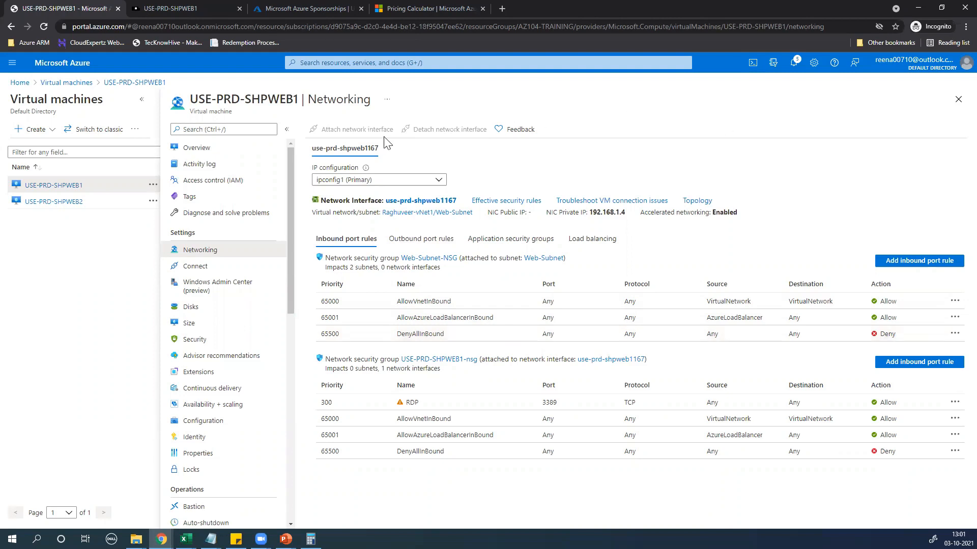
{"action": "left_click", "coordinate": [367, 64]}
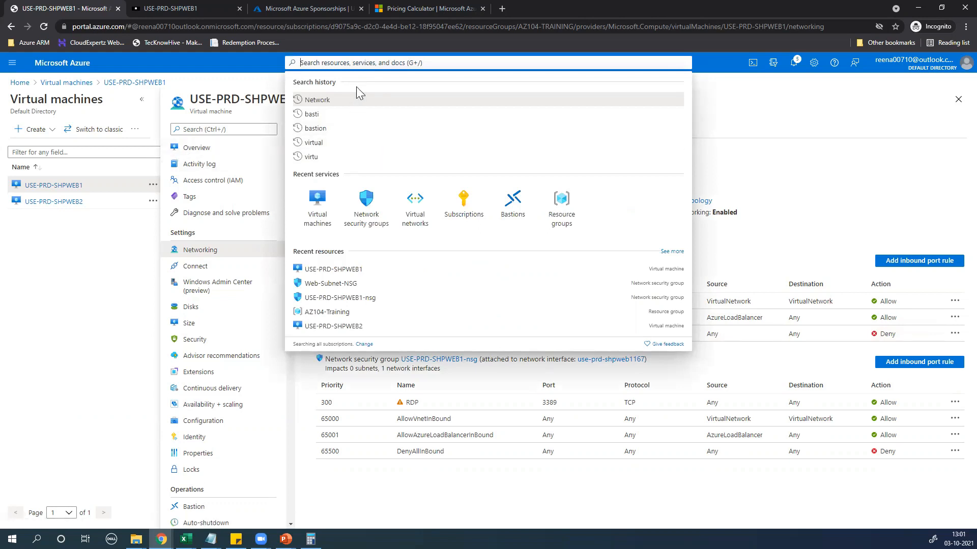
Start a new virtual machine named Sample-VM in resource group AZ104-Training
{"action": "left_click", "coordinate": [317, 201]}
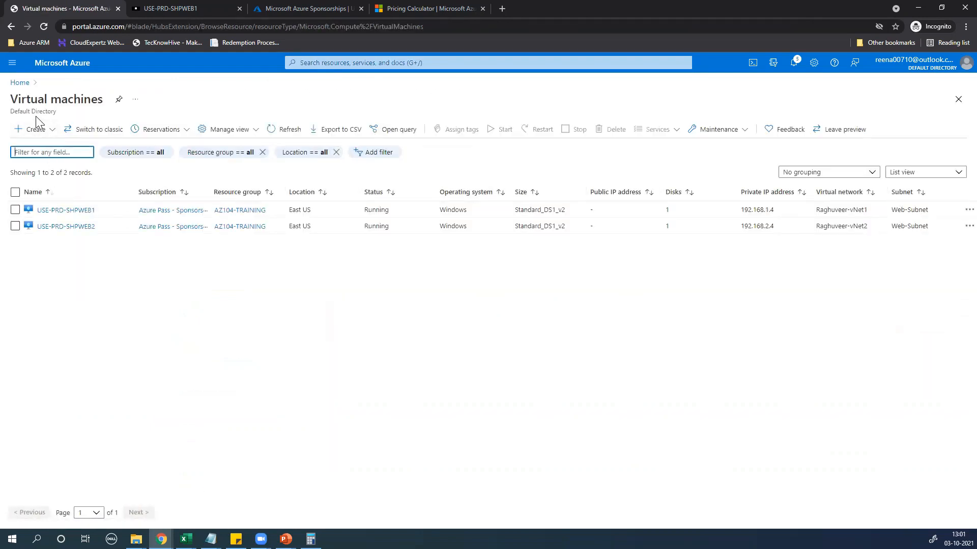
{"action": "left_click", "coordinate": [35, 133]}
{"action": "left_click", "coordinate": [43, 148]}
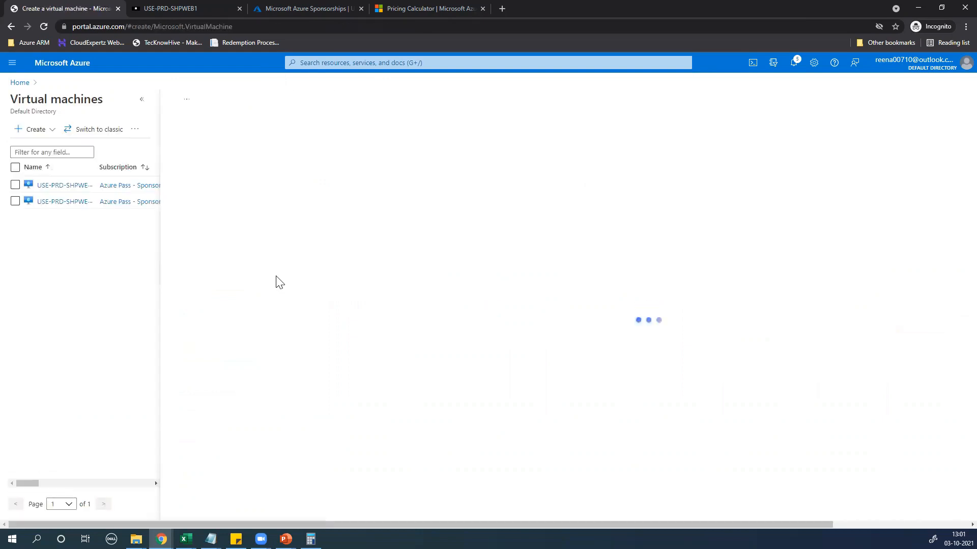
{"action": "left_click", "coordinate": [356, 306]}
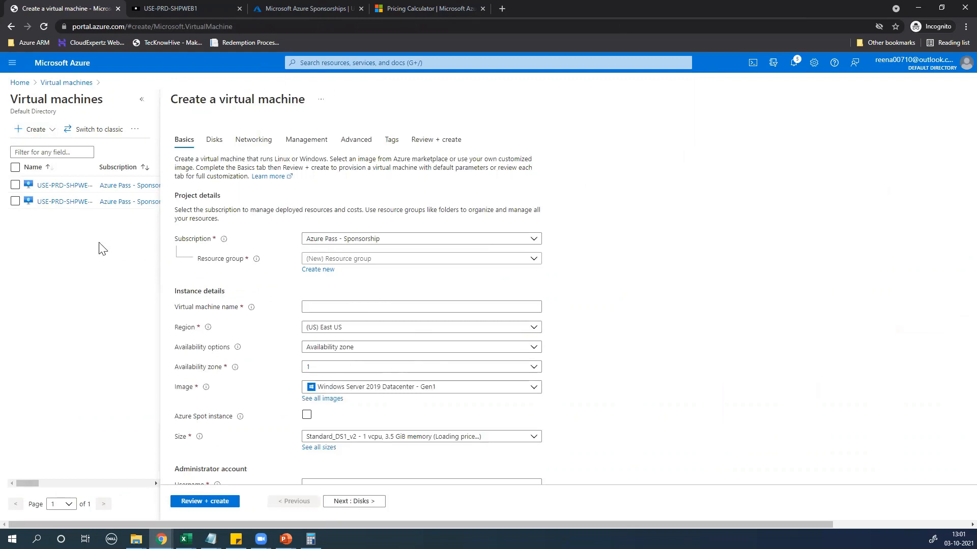
{"action": "left_click", "coordinate": [340, 260]}
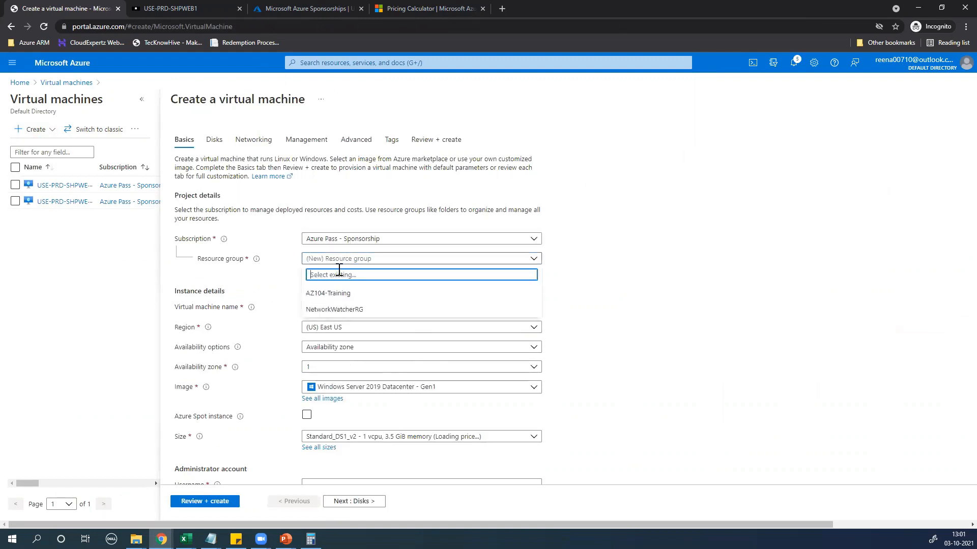
{"action": "left_click", "coordinate": [327, 299]}
{"action": "left_click", "coordinate": [332, 311]}
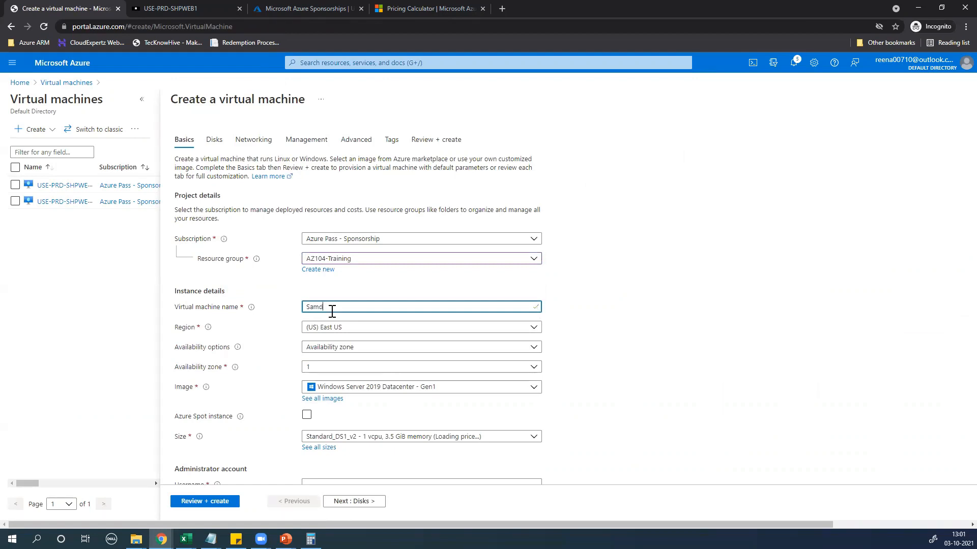
{"action": "type", "text": "Sample-V"}
{"action": "type", "text": "V"}
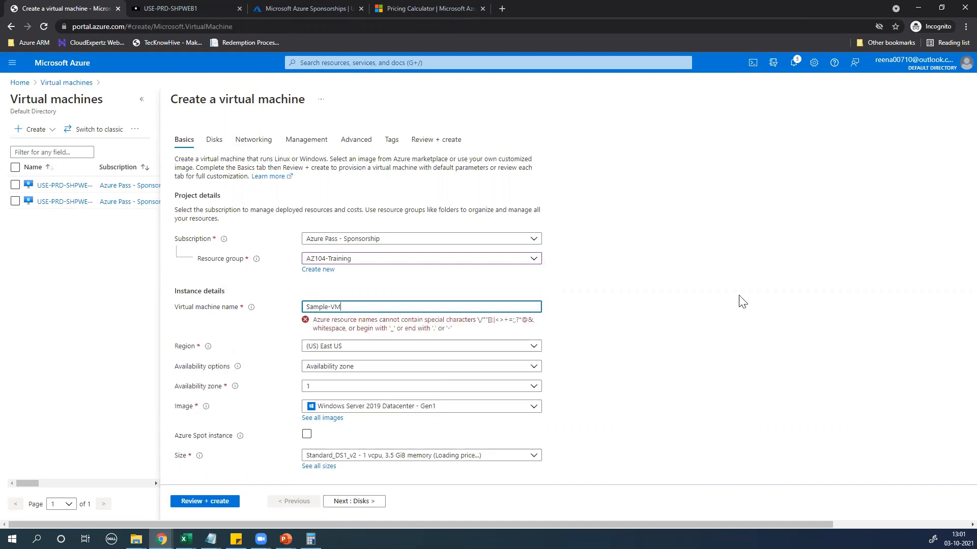
{"action": "scroll", "coordinate": [447, 388], "scroll_direction": "down", "scroll_amount": 1}
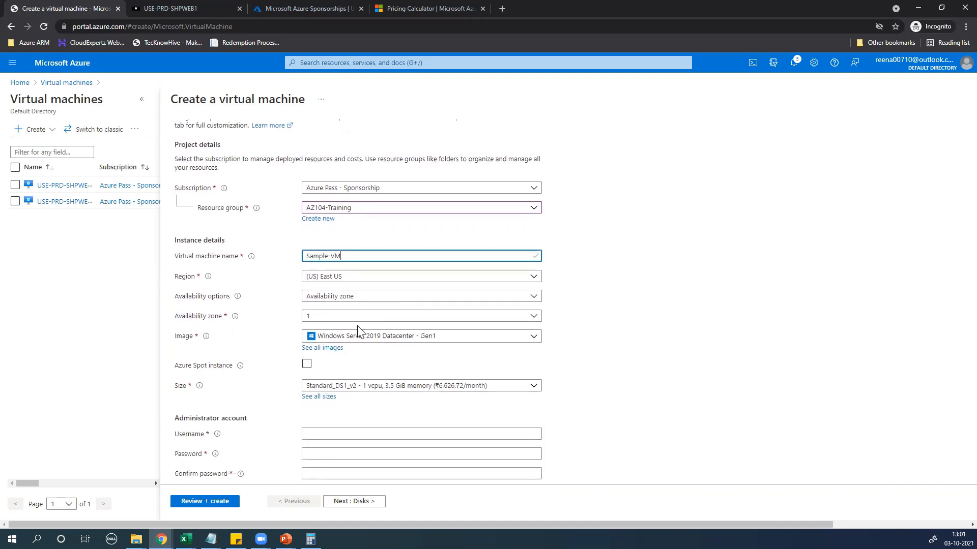
{"action": "scroll", "coordinate": [313, 365], "scroll_direction": "down", "scroll_amount": 2}
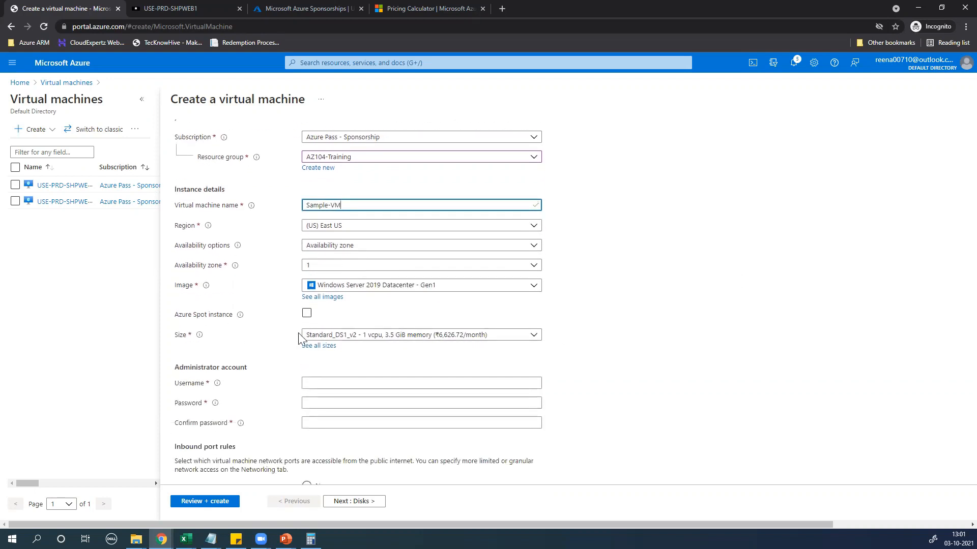
Enter the administrator username and password, confirm the password, and continue to Disks
{"action": "left_click", "coordinate": [308, 331]}
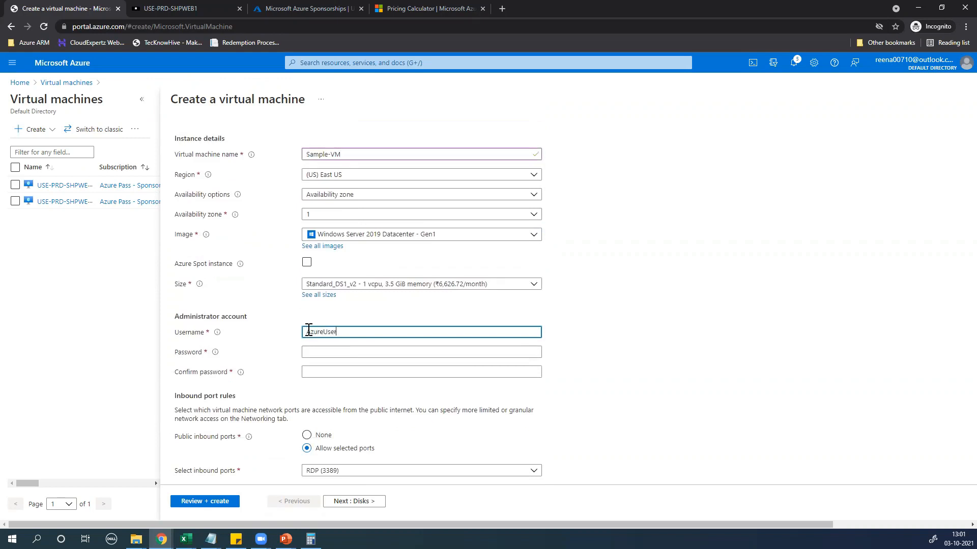
{"action": "left_click", "coordinate": [315, 348]}
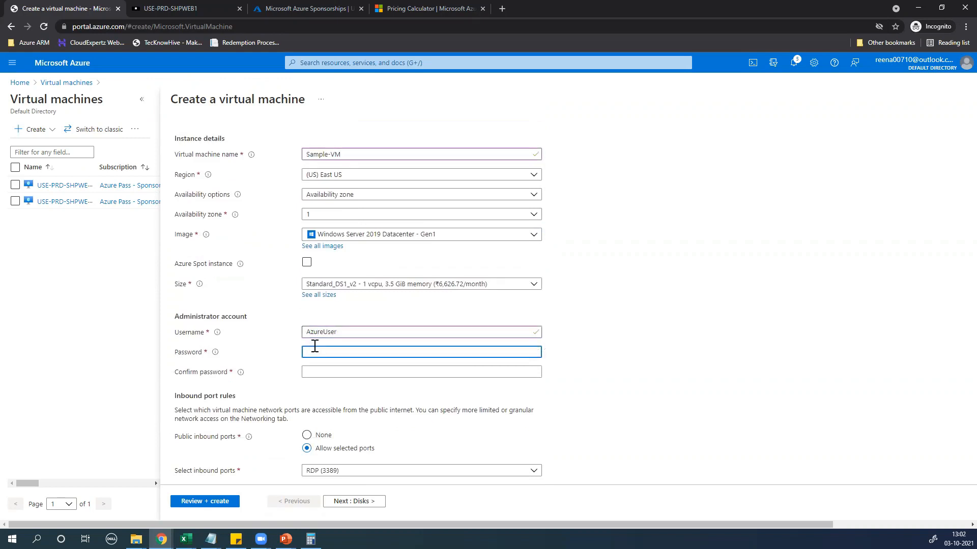
{"action": "key", "text": "BackSpace"}
{"action": "key", "text": "BackSpace"}
{"action": "key", "text": "BackSpace"}
{"action": "left_click", "coordinate": [348, 374]}
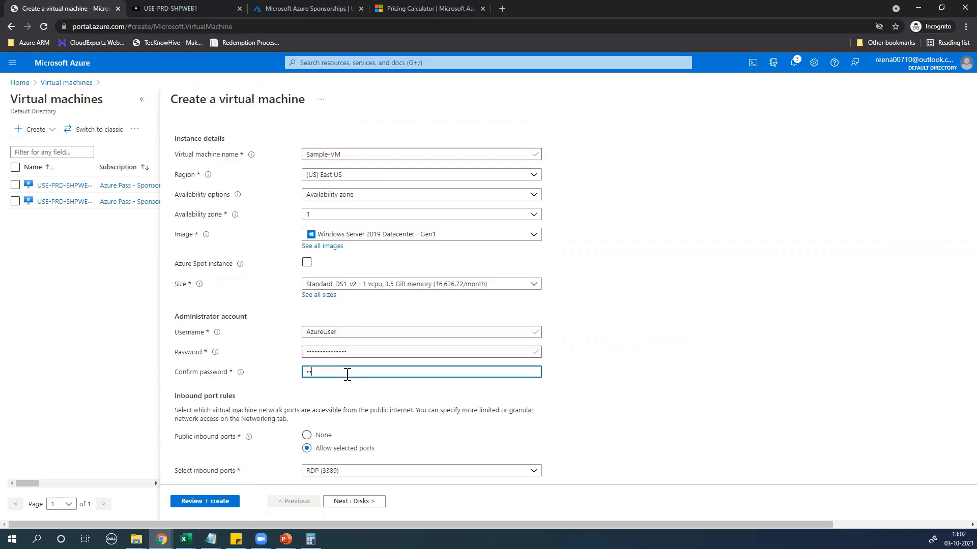
{"action": "type", "text": "••••••"}
{"action": "scroll", "coordinate": [262, 432], "scroll_direction": "down", "scroll_amount": 3}
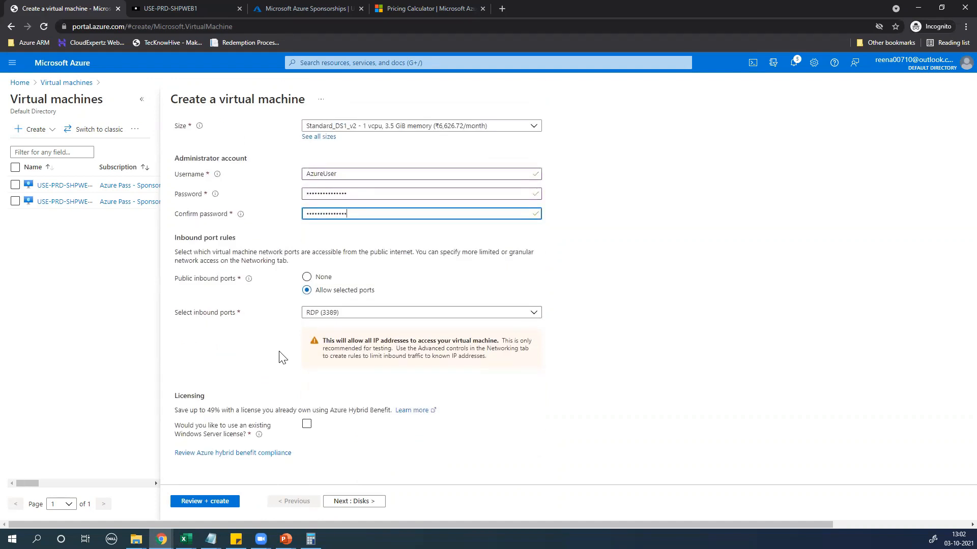
{"action": "left_click", "coordinate": [358, 501]}
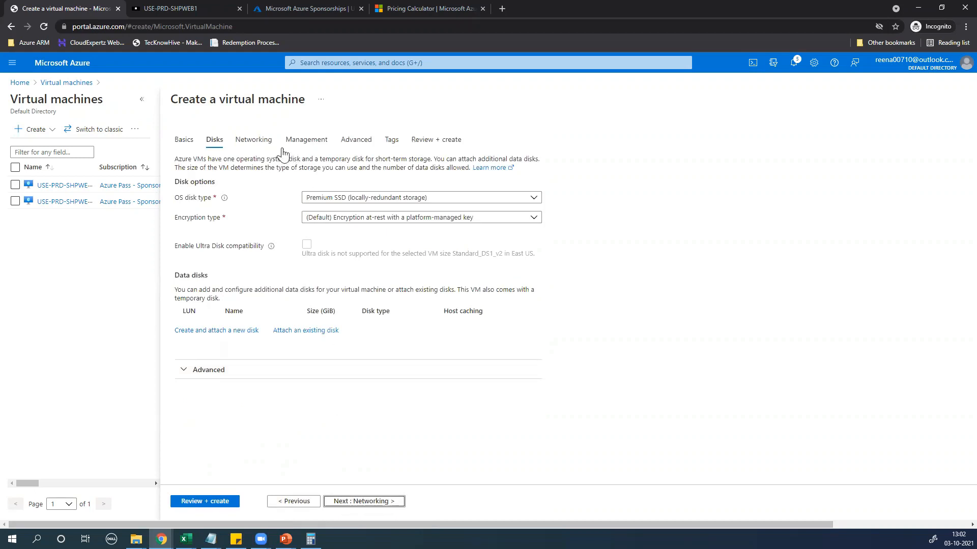
Switch the OS disk type to Standard SSD (locally-redundant storage) and go on to Networking
{"action": "left_click", "coordinate": [374, 199]}
{"action": "left_click", "coordinate": [348, 260]}
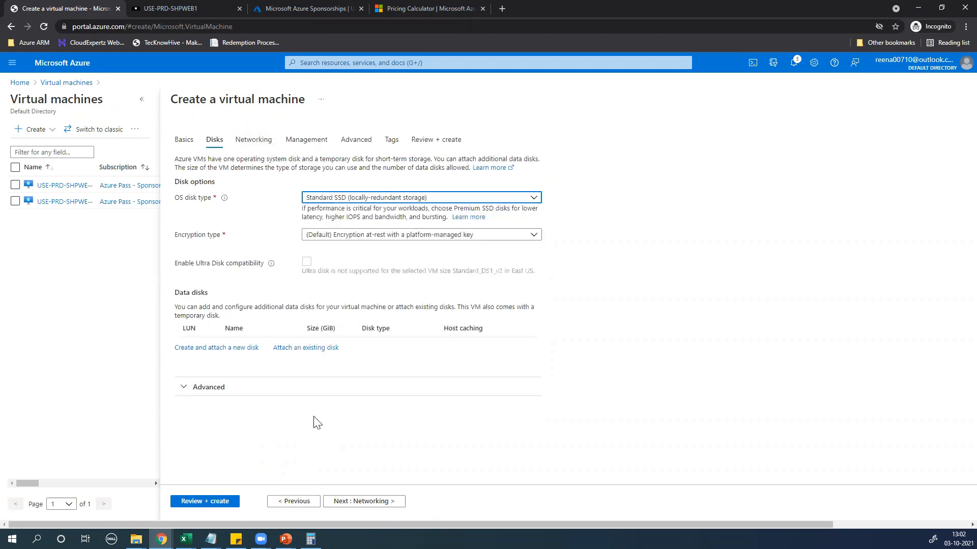
{"action": "left_click", "coordinate": [361, 502]}
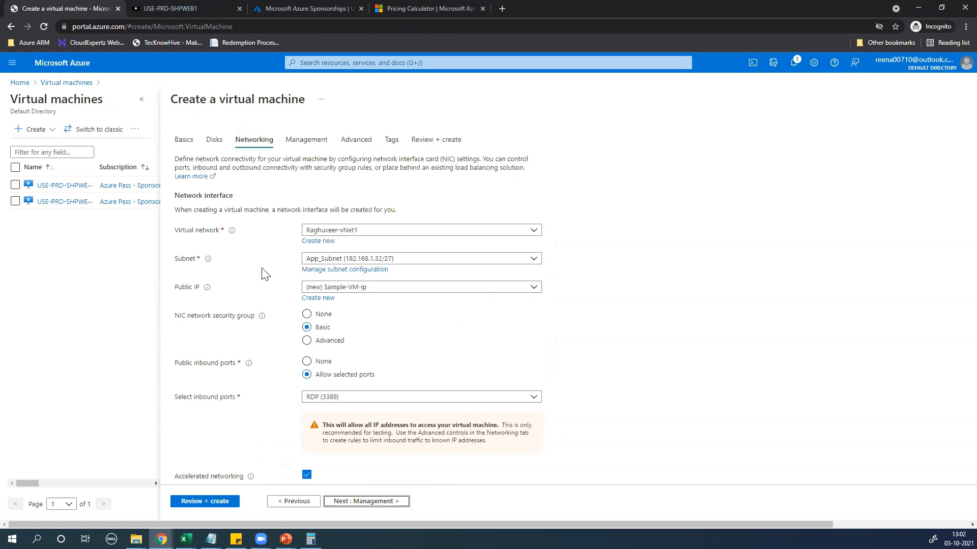
Place the VM on Web-Subnet and set its public IP to None
{"action": "left_click", "coordinate": [344, 260]}
{"action": "left_click", "coordinate": [344, 259]}
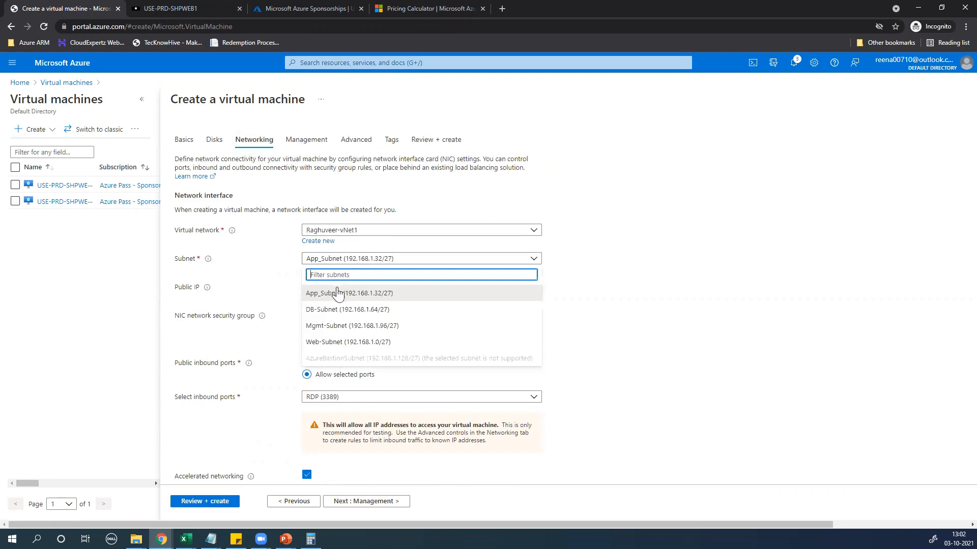
{"action": "left_click", "coordinate": [336, 340]}
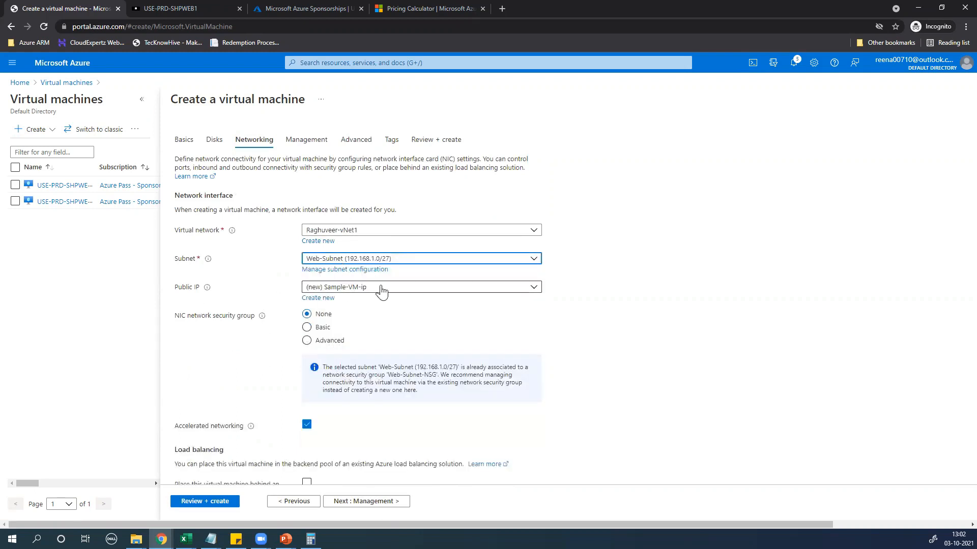
{"action": "left_click", "coordinate": [378, 287]}
{"action": "left_click", "coordinate": [320, 318]}
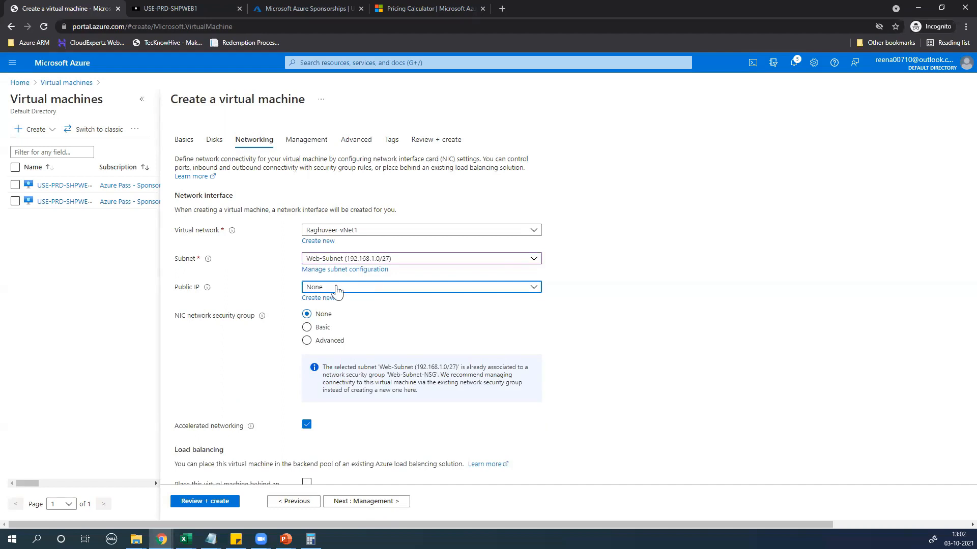
Point out the existing Web-Subnet-NSG notice, toggling the NIC security group to Basic and back to None
{"action": "left_click_drag", "start_coordinate": [175, 316], "coordinate": [262, 317]}
{"action": "left_click", "coordinate": [241, 359]}
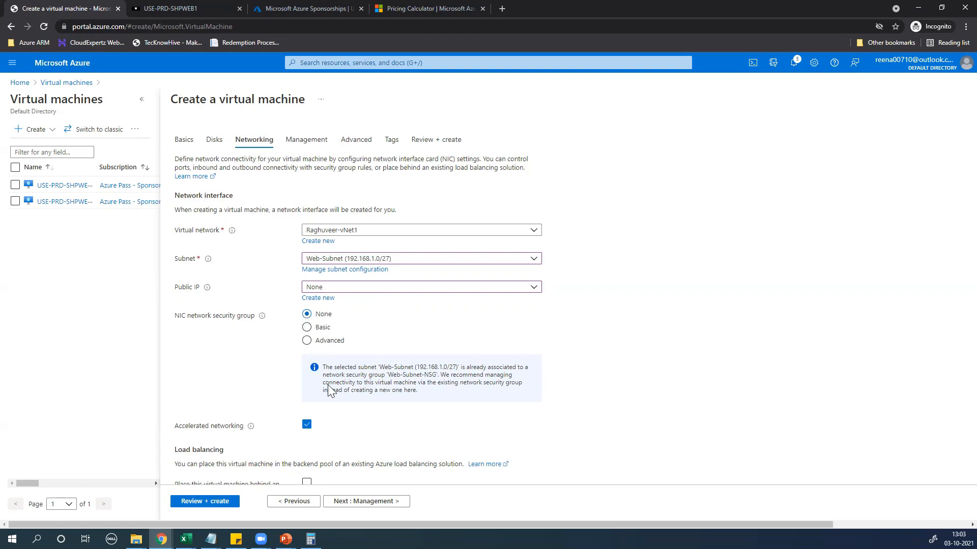
{"action": "left_click_drag", "start_coordinate": [323, 367], "coordinate": [436, 394]}
{"action": "left_click", "coordinate": [439, 381]}
{"action": "left_click", "coordinate": [668, 393]}
{"action": "left_click", "coordinate": [306, 328]}
{"action": "scroll", "coordinate": [253, 354], "scroll_direction": "down", "scroll_amount": 1}
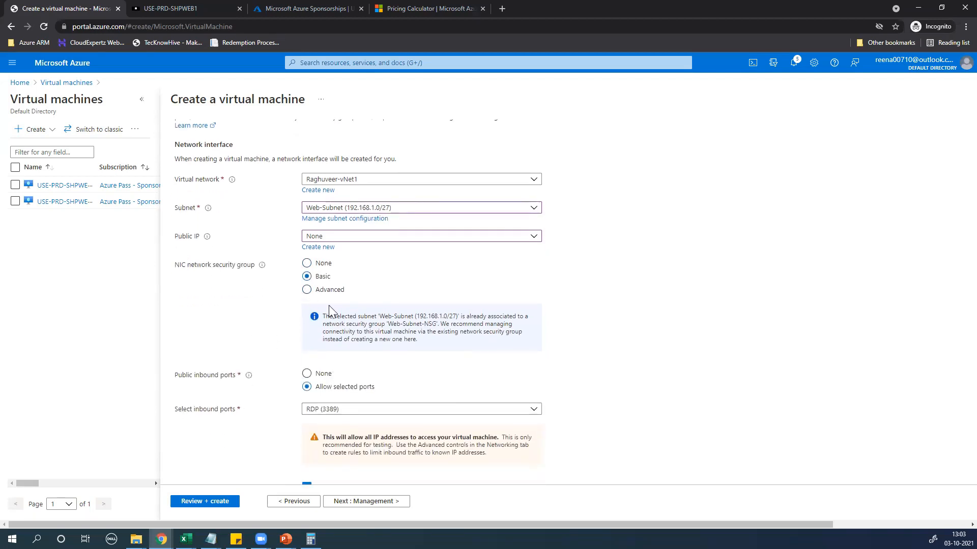
{"action": "left_click", "coordinate": [307, 264]}
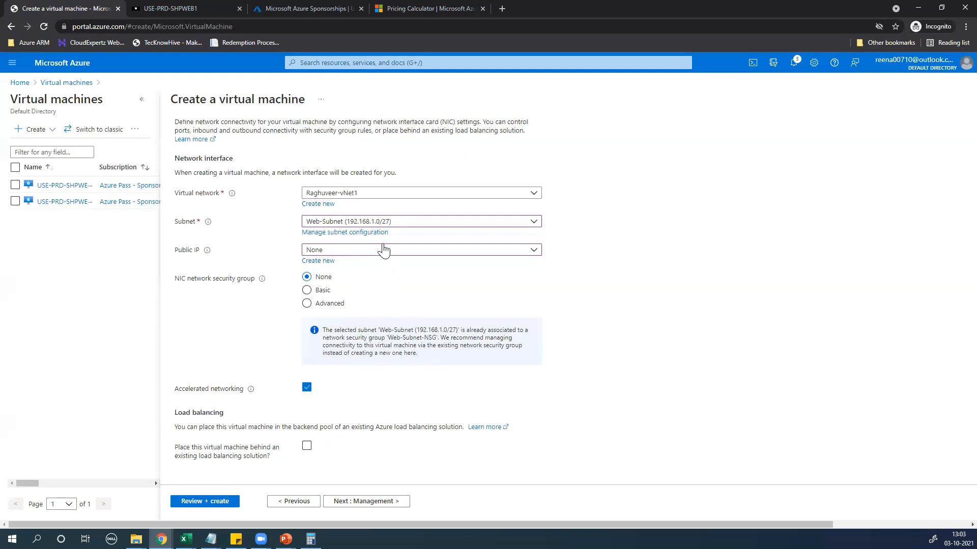
Switch the VM's subnet to App_Subnet and set the NIC security group to Basic
{"action": "left_click", "coordinate": [374, 226]}
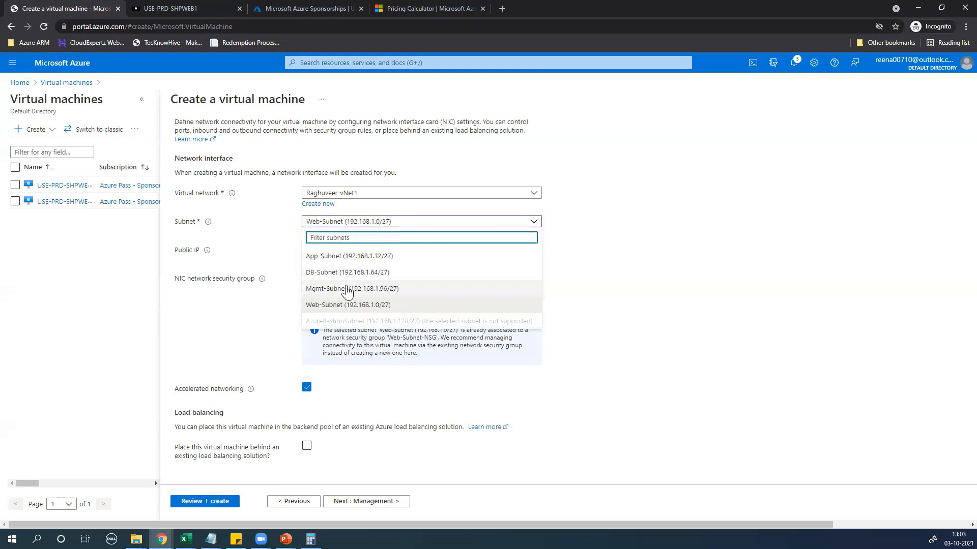
{"action": "left_click", "coordinate": [348, 257]}
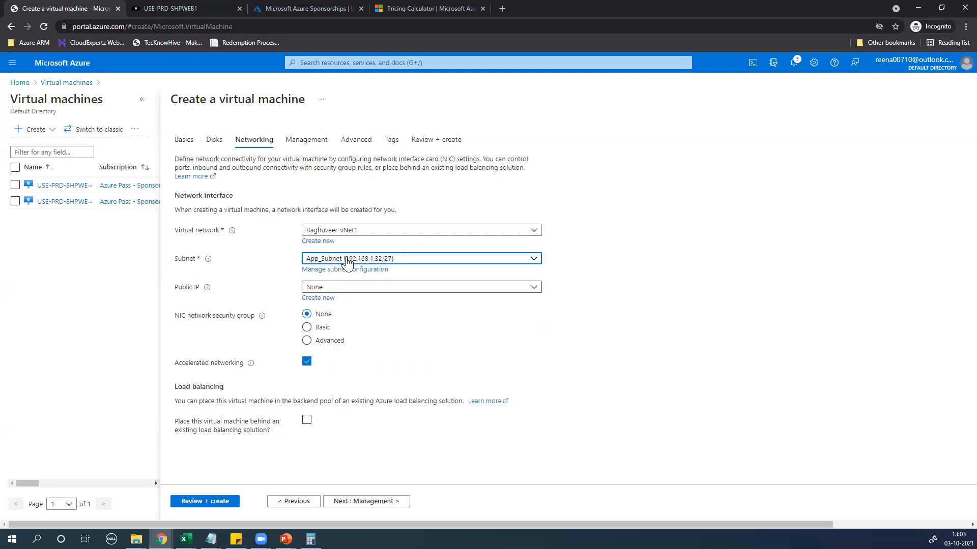
{"action": "left_click", "coordinate": [308, 327]}
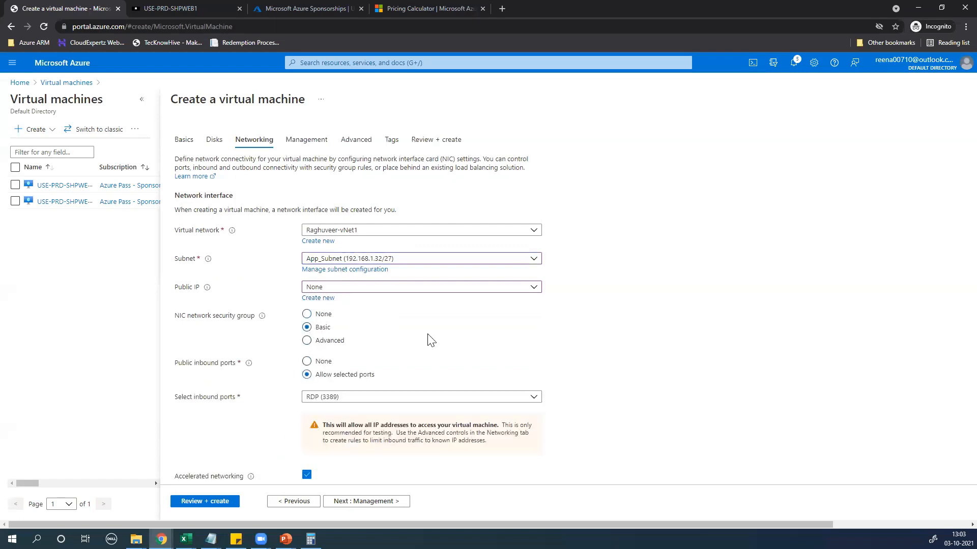
{"action": "scroll", "coordinate": [429, 339], "scroll_direction": "down", "scroll_amount": 2}
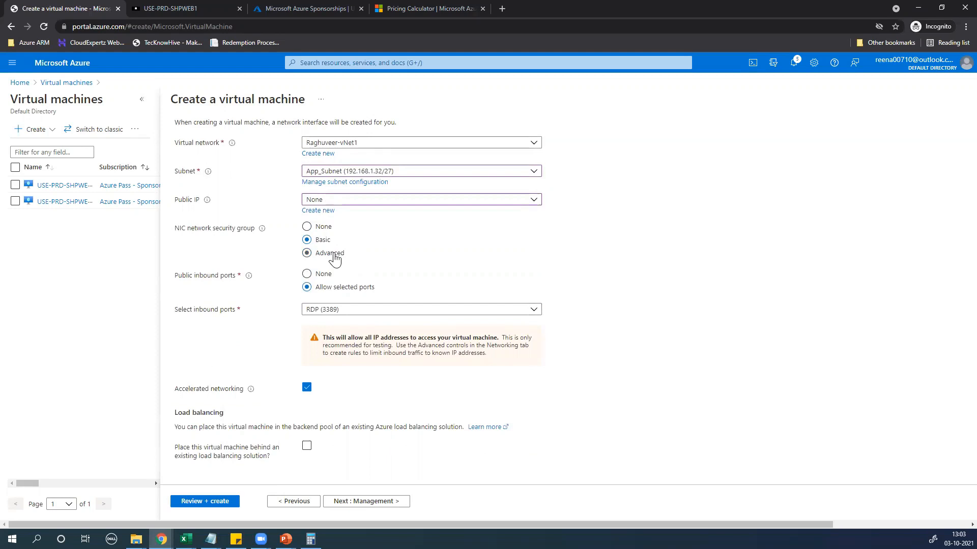
{"action": "scroll", "coordinate": [358, 185], "scroll_direction": "up", "scroll_amount": 1}
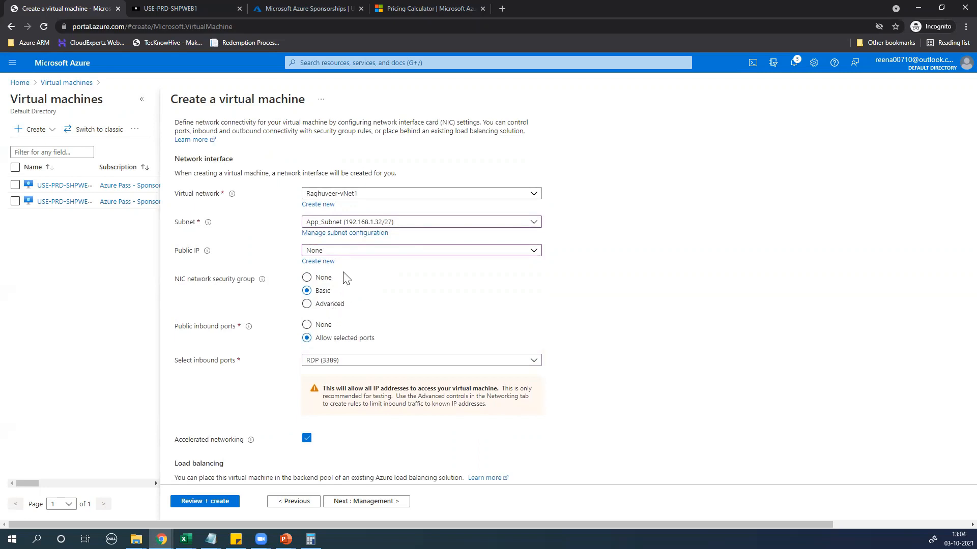
Return to Web-Subnet, highlight its Web-Subnet-NSG notice, then discard the wizard edits and go Home
{"action": "left_click", "coordinate": [336, 224]}
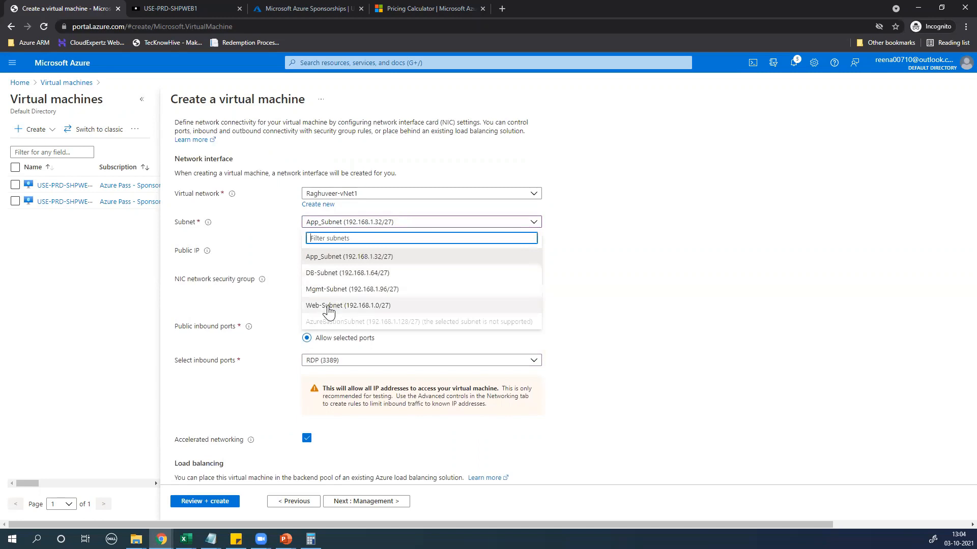
{"action": "left_click", "coordinate": [330, 305]}
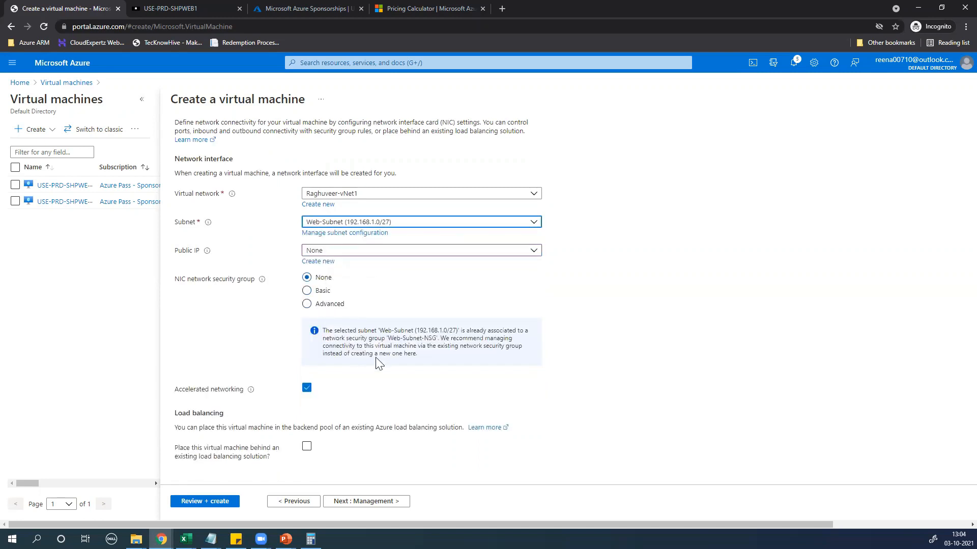
{"action": "left_click_drag", "start_coordinate": [324, 336], "coordinate": [469, 360]}
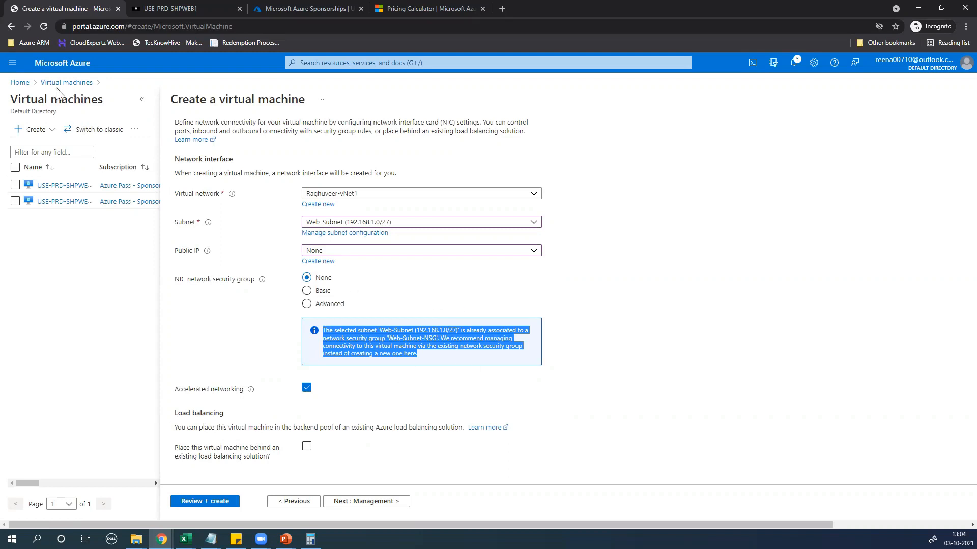
{"action": "left_click", "coordinate": [20, 83]}
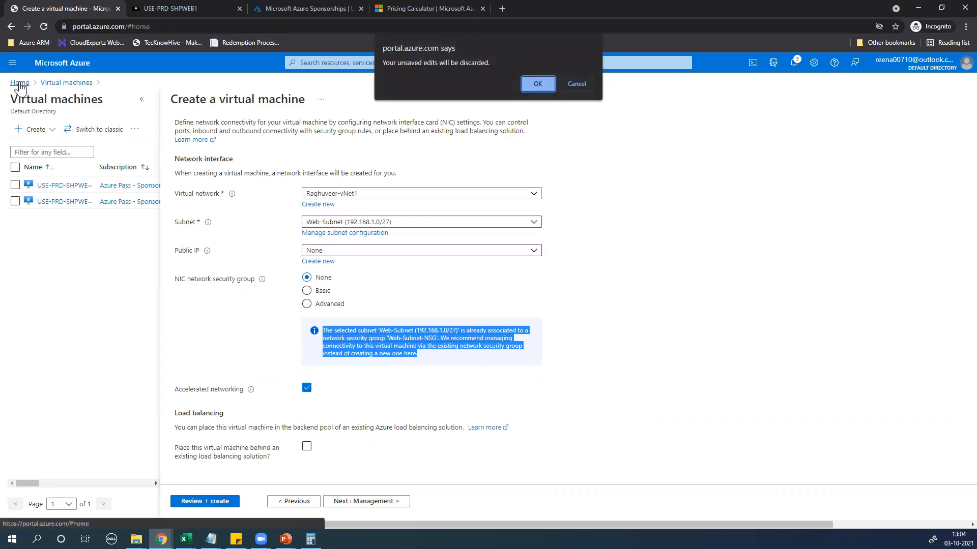
{"action": "left_click", "coordinate": [537, 85]}
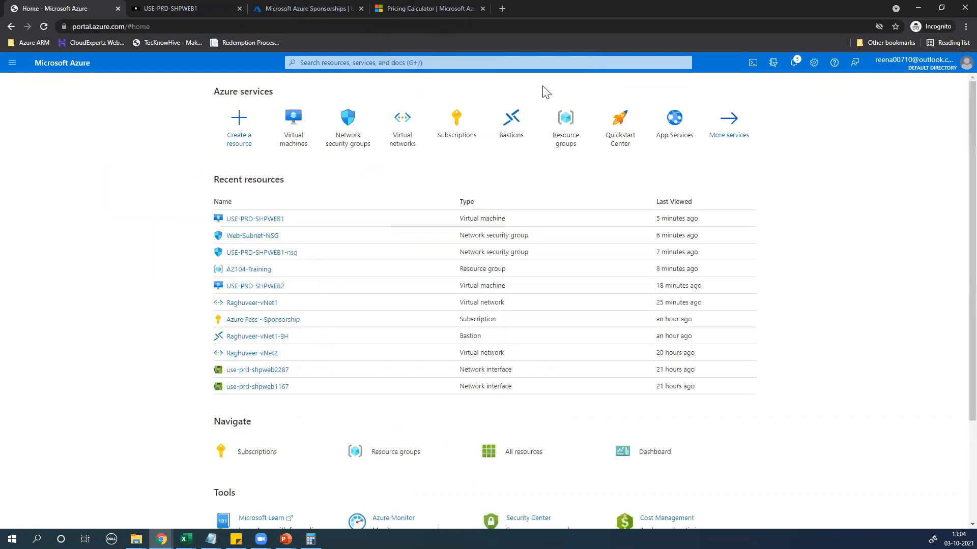